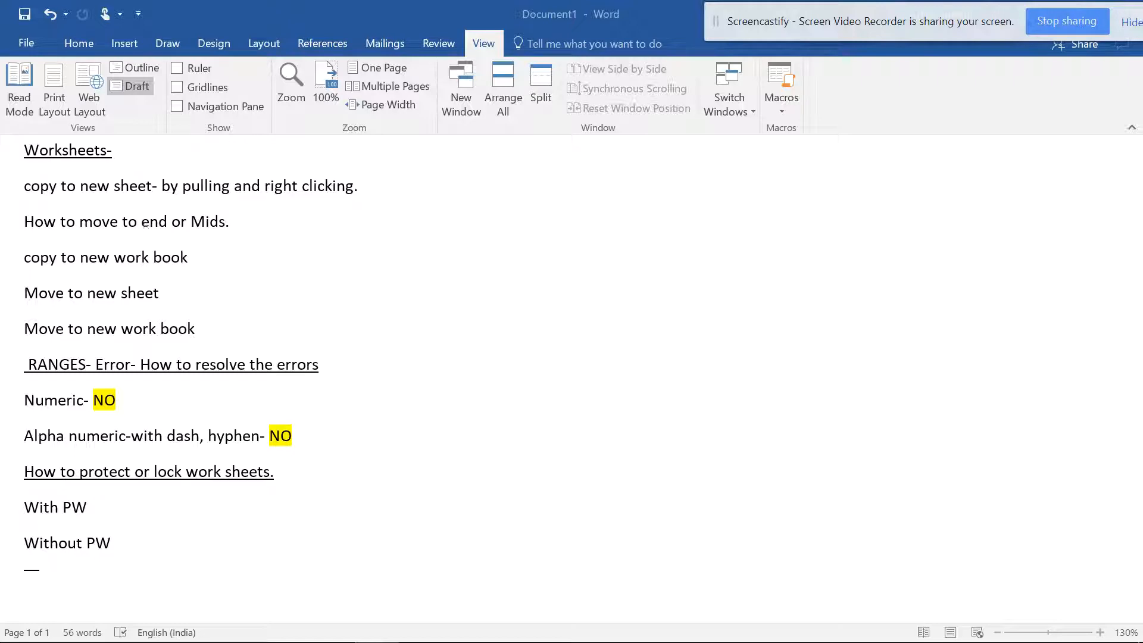
Switch to the "Workbook and worksheets" workbook in Excel and view the goal, techy, ABC, DEF and GHI sheets in turn
mouse_move(692, 635)
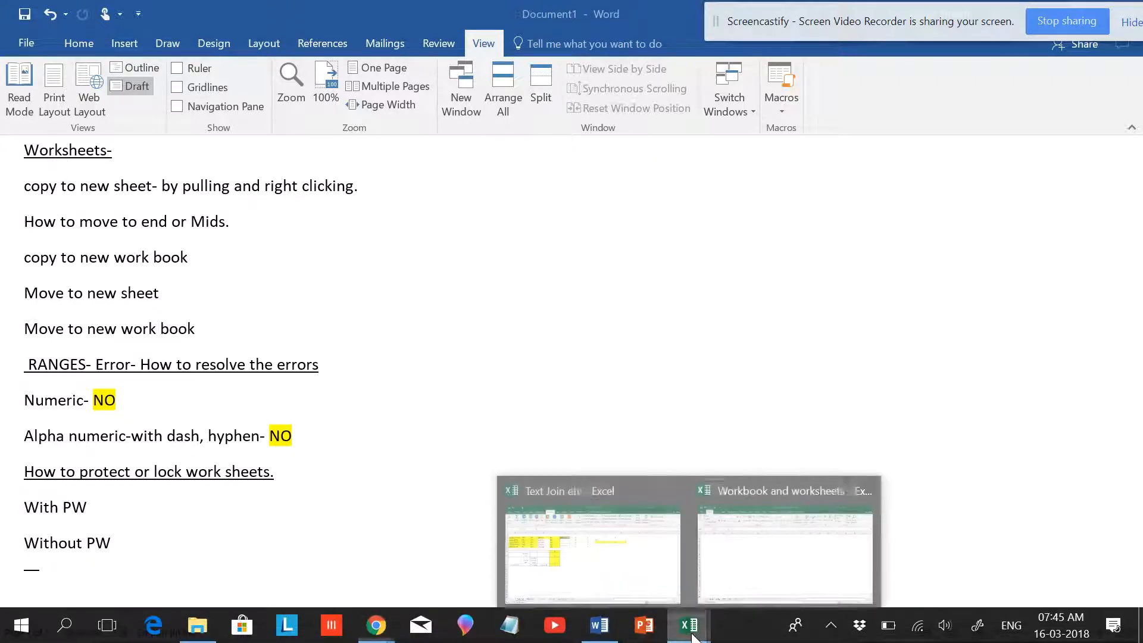
click(781, 554)
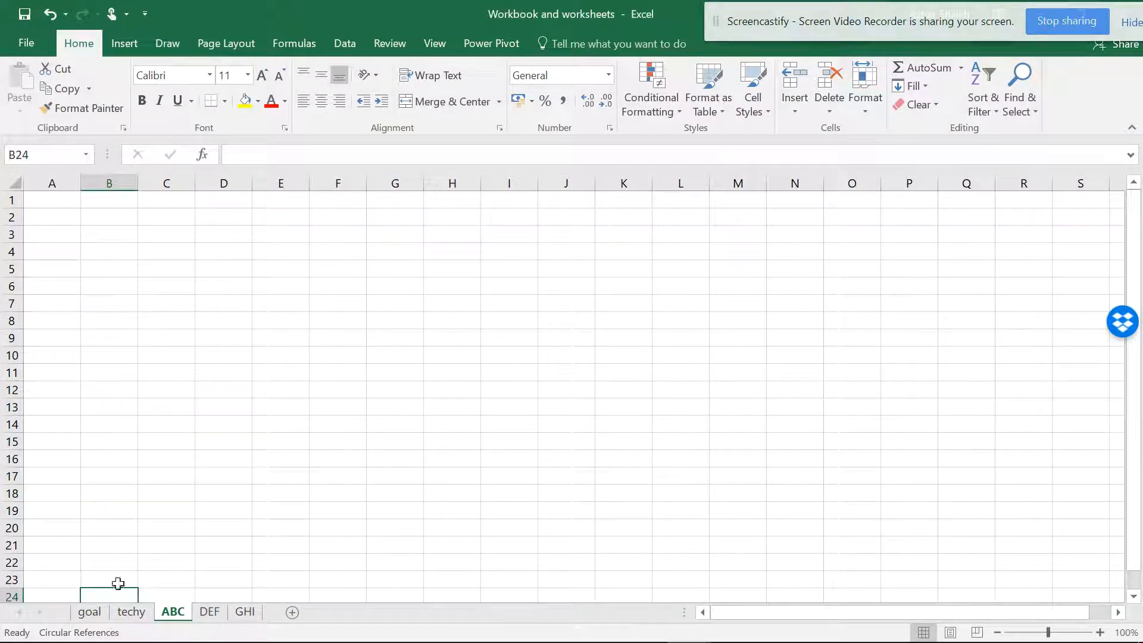
click(92, 616)
click(131, 614)
click(172, 613)
click(208, 613)
click(243, 613)
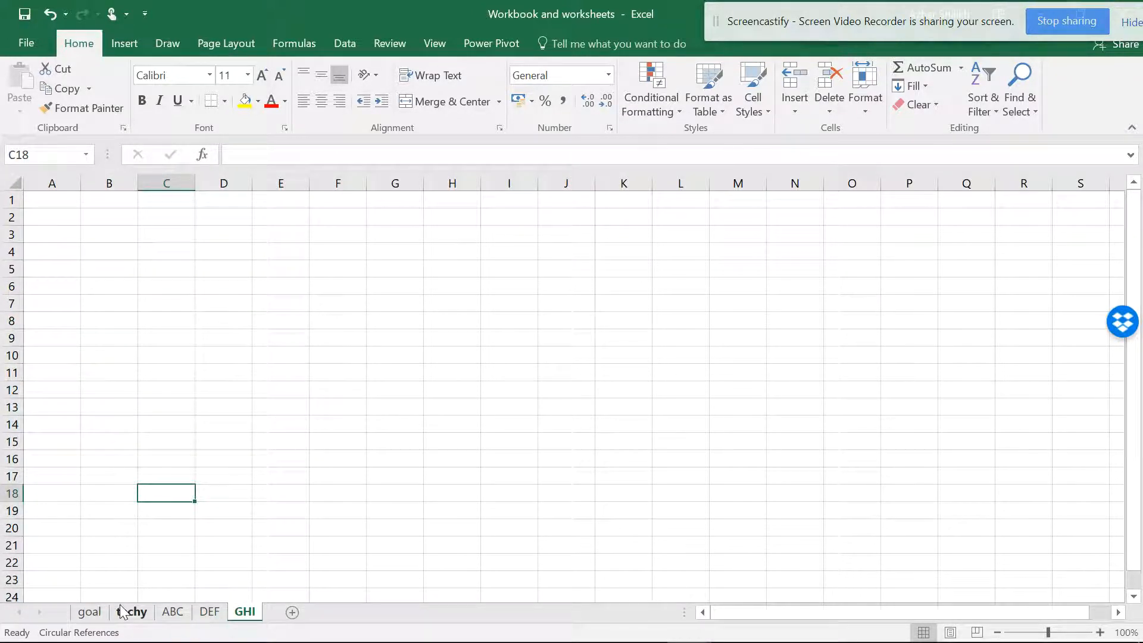
Rename the GHI worksheet as GHIJ
double_click(244, 613)
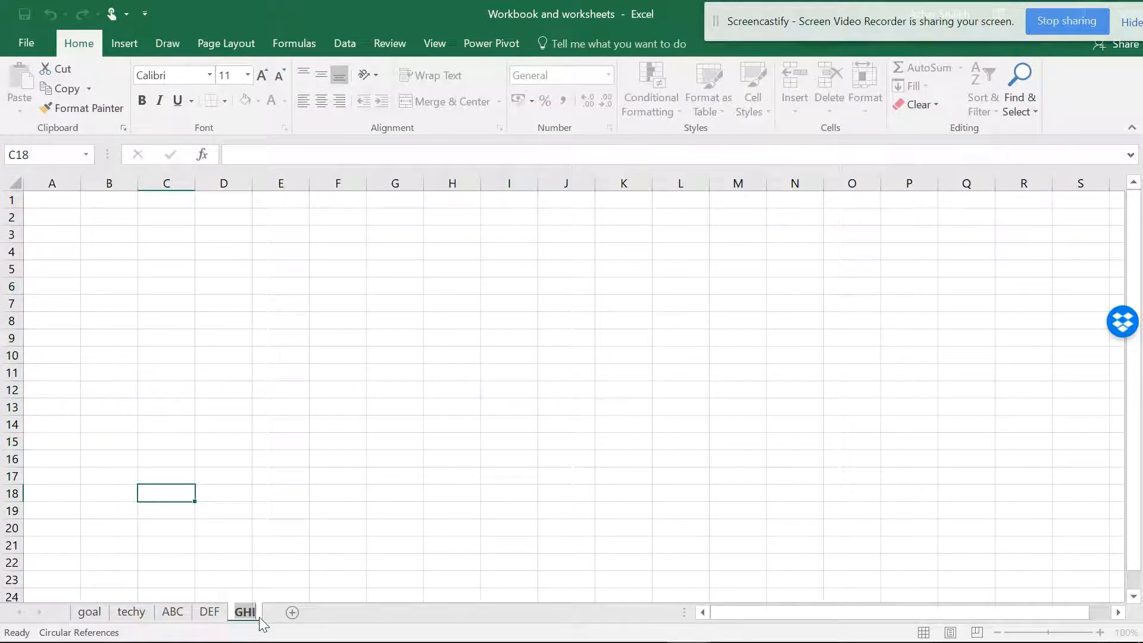
key(Return)
text(j)
text(J)
click(253, 577)
Open the GHIJ worksheet's name for editing again and keep the same name
right_click(246, 612)
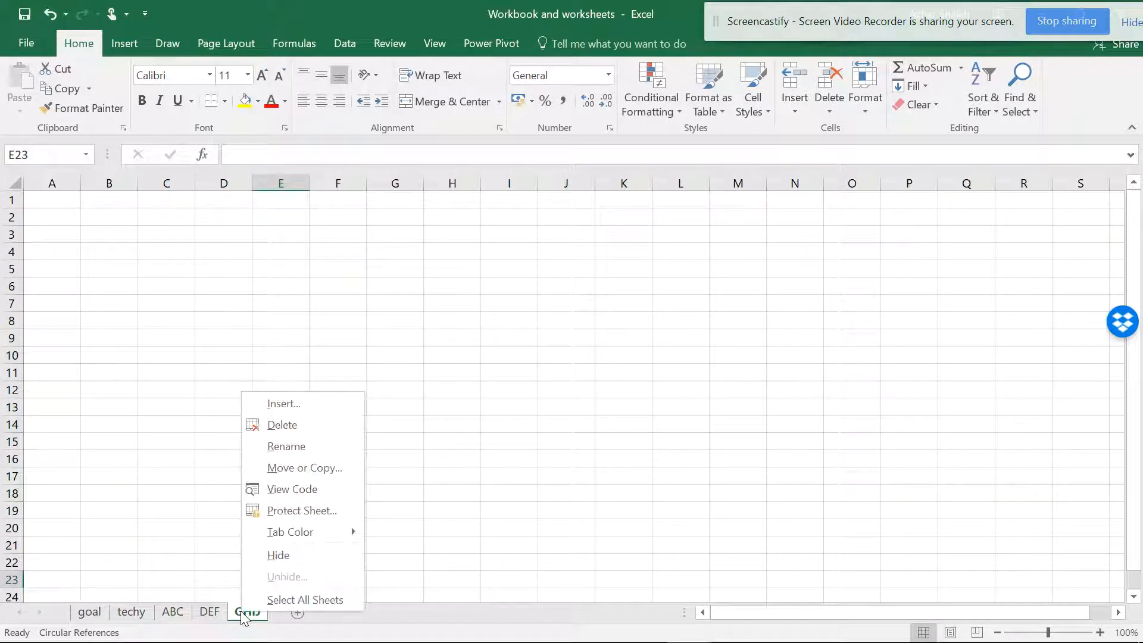
click(308, 442)
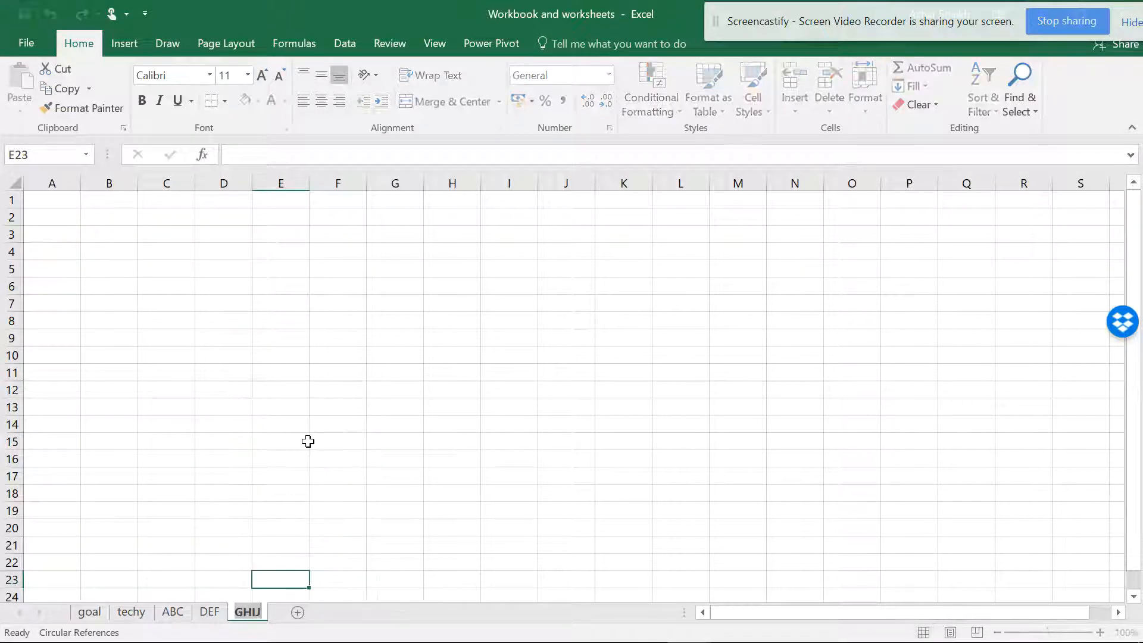
key(Return)
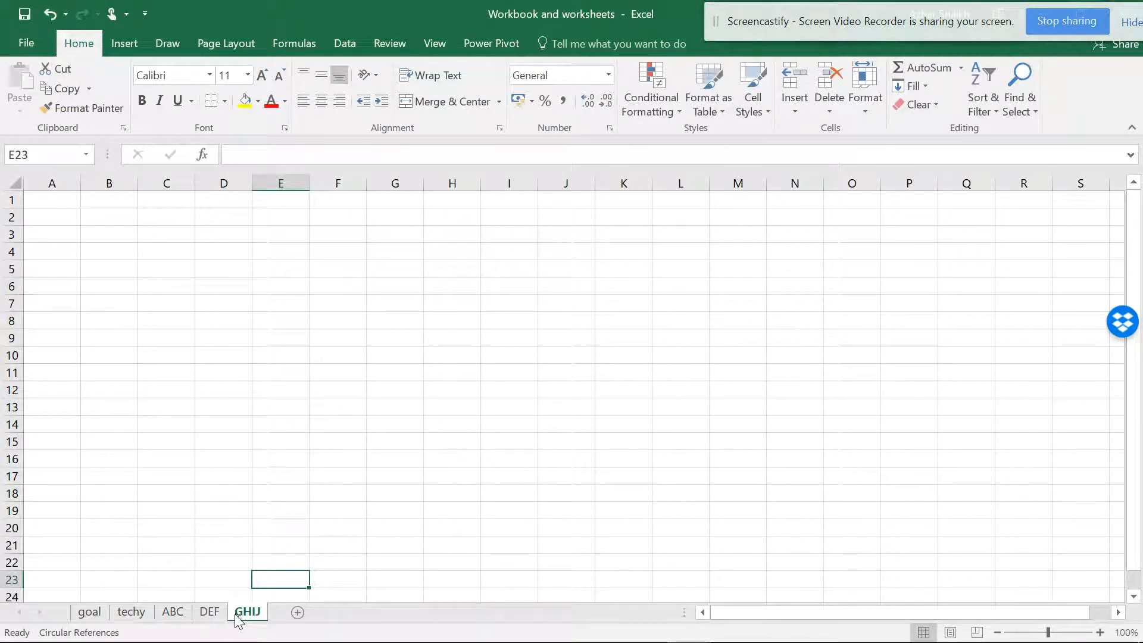
right_click(238, 612)
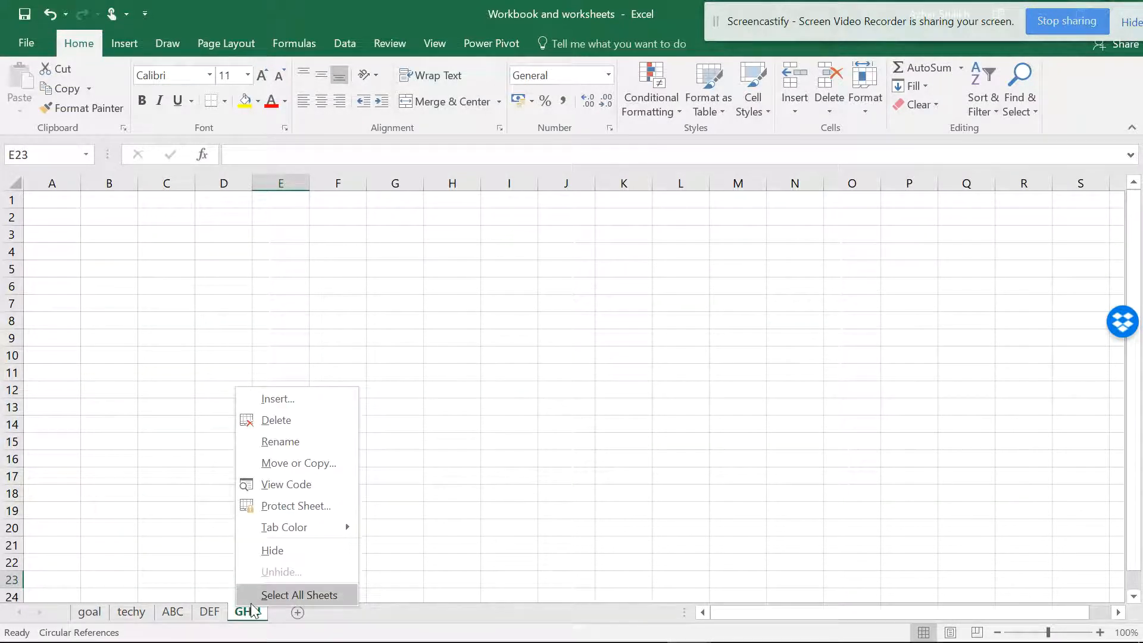
Set the techy worksheet's tab color to the standard yellow
click(129, 613)
click(129, 613)
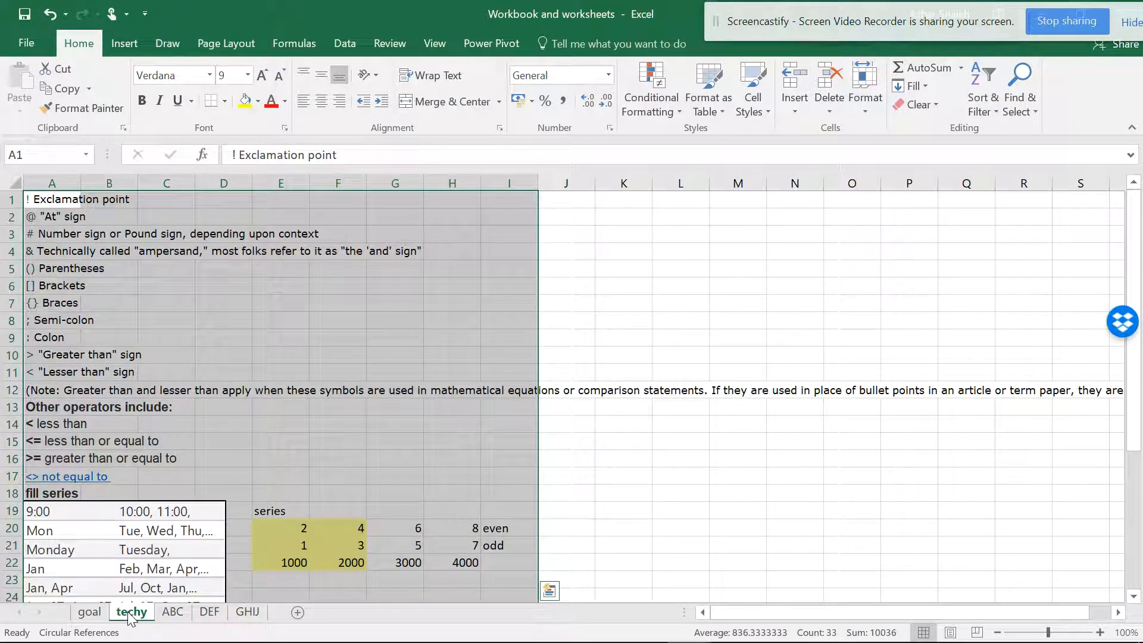
right_click(130, 613)
mouse_move(195, 532)
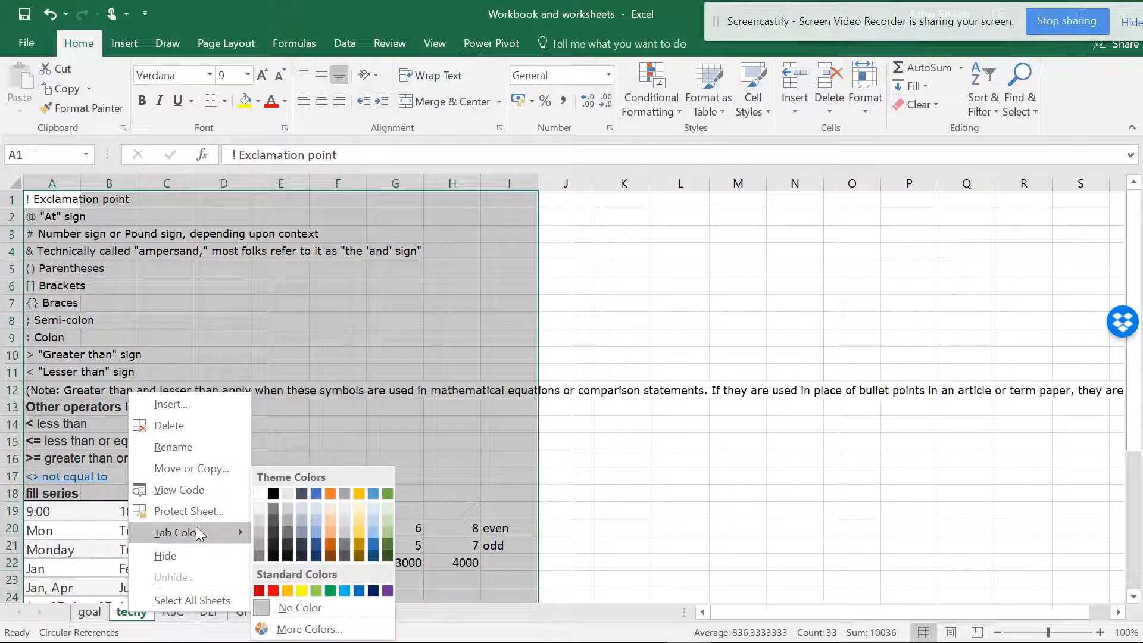
click(302, 592)
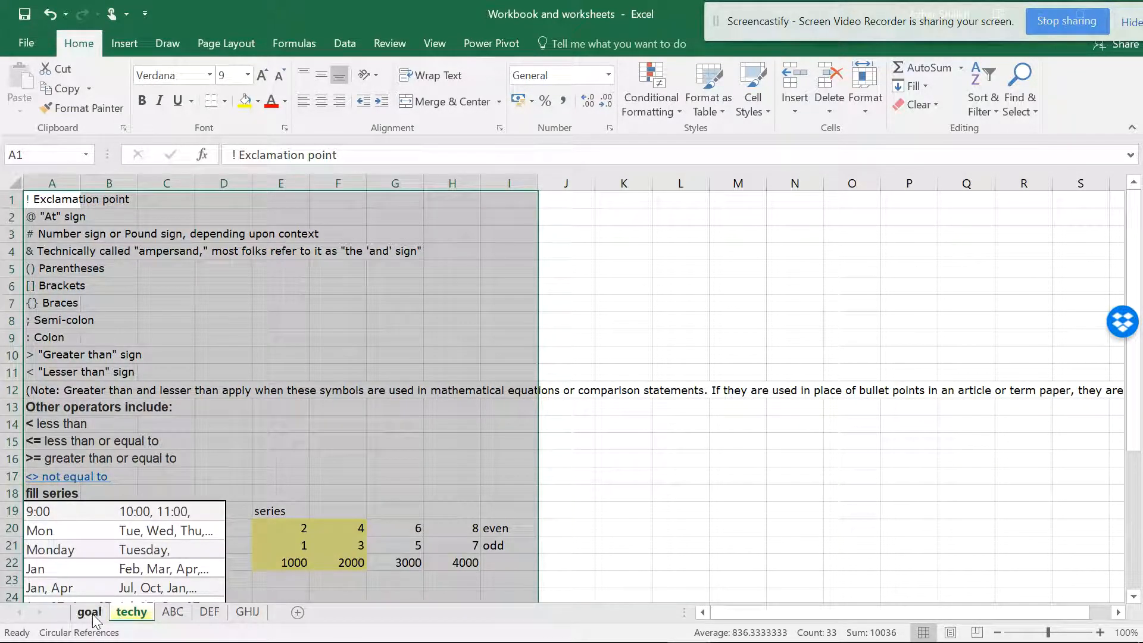
Set the goal worksheet's tab color to the standard green
click(90, 613)
right_click(92, 616)
mouse_move(205, 535)
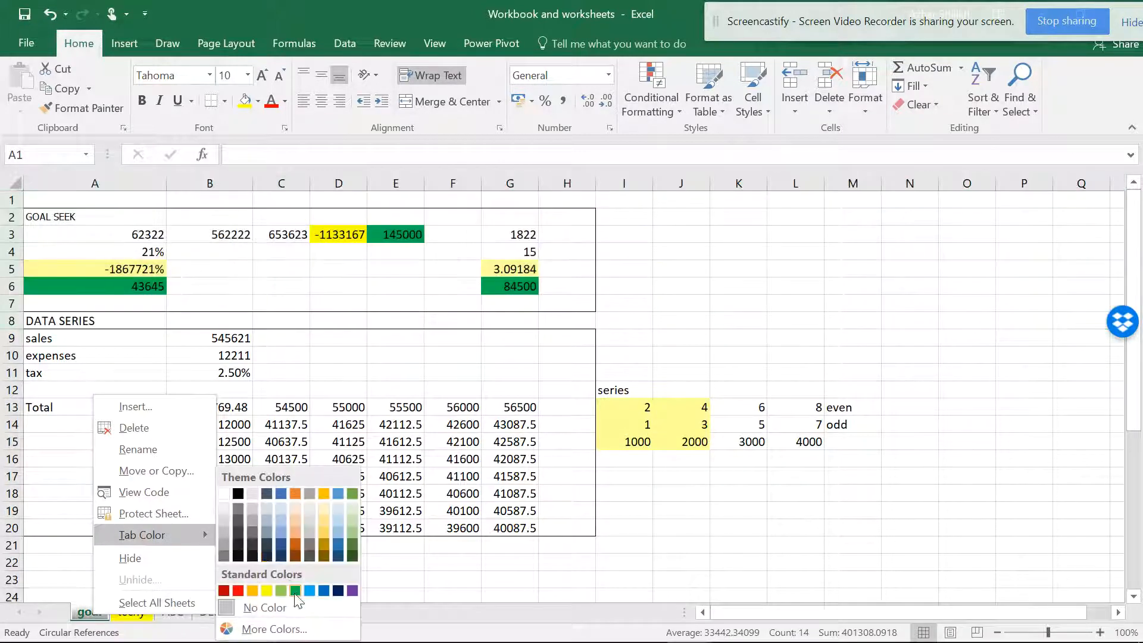
click(296, 592)
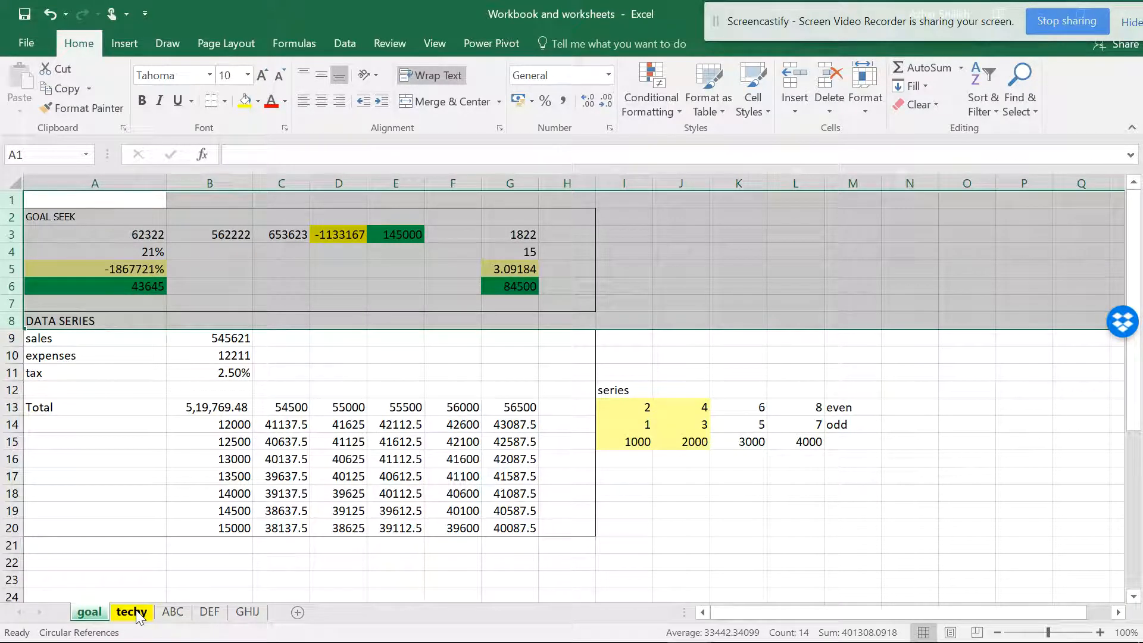
Hide the goal and techy worksheets
right_click(87, 613)
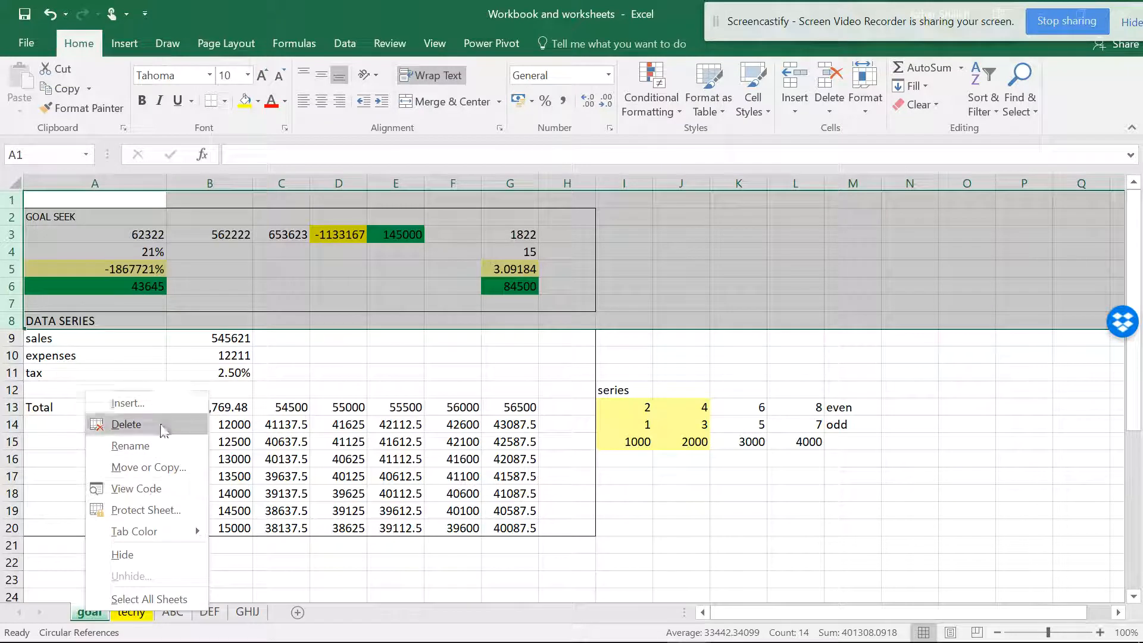
mouse_move(144, 526)
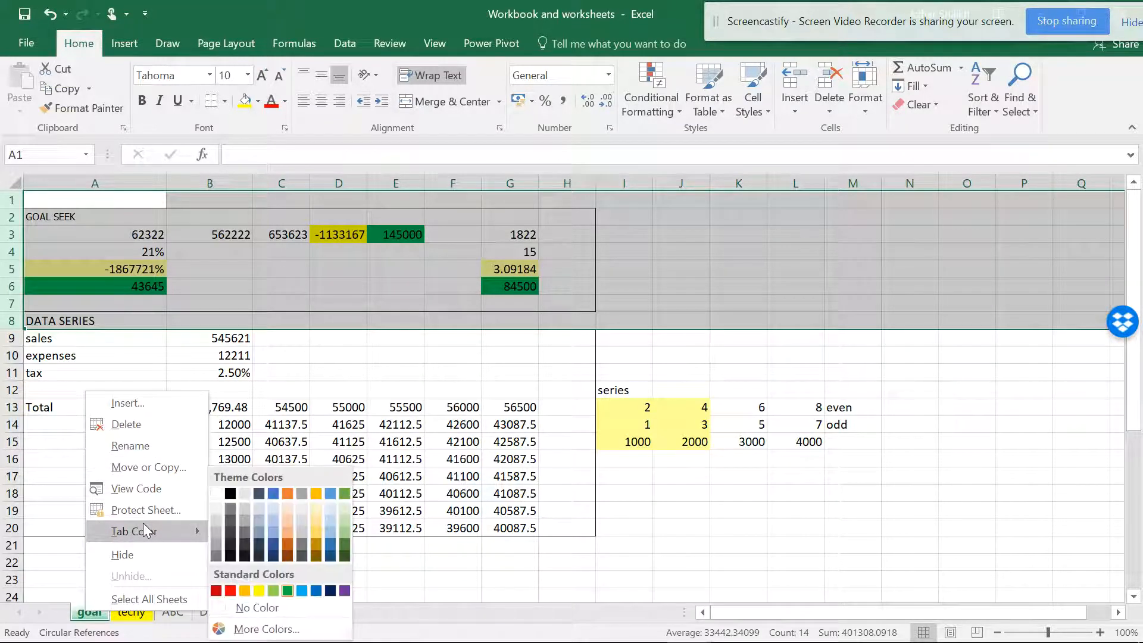
click(126, 554)
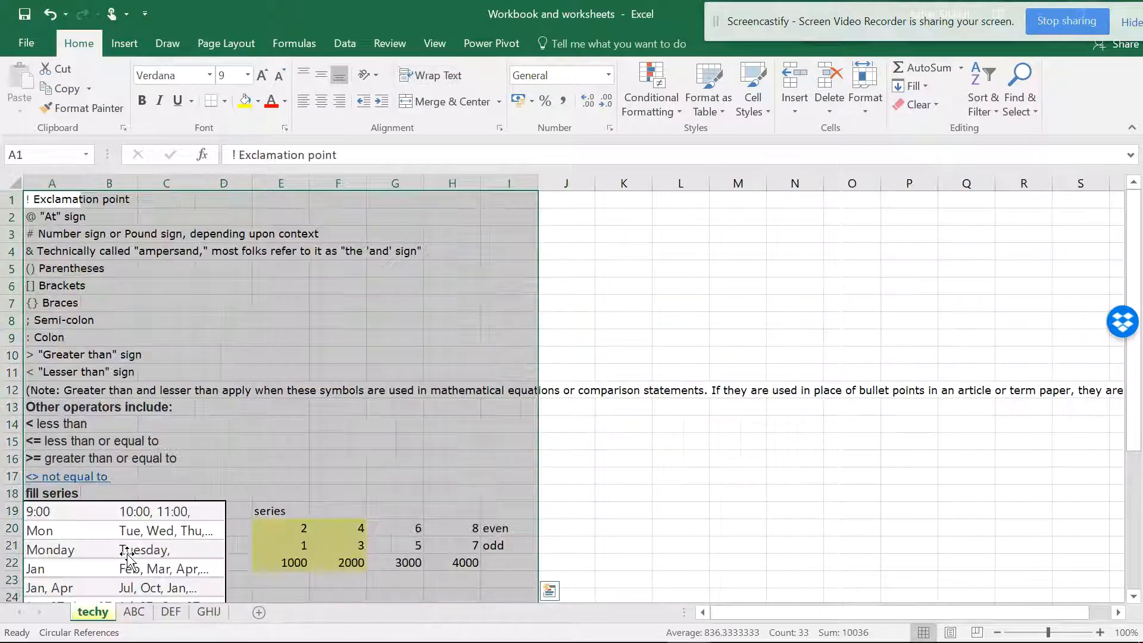
right_click(93, 613)
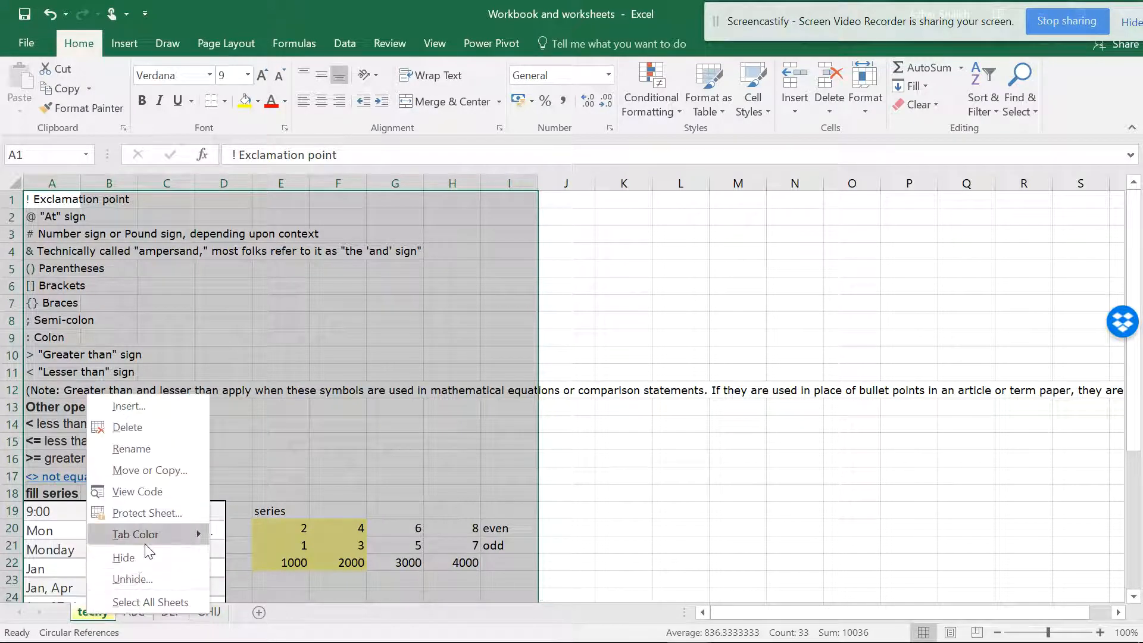
click(142, 558)
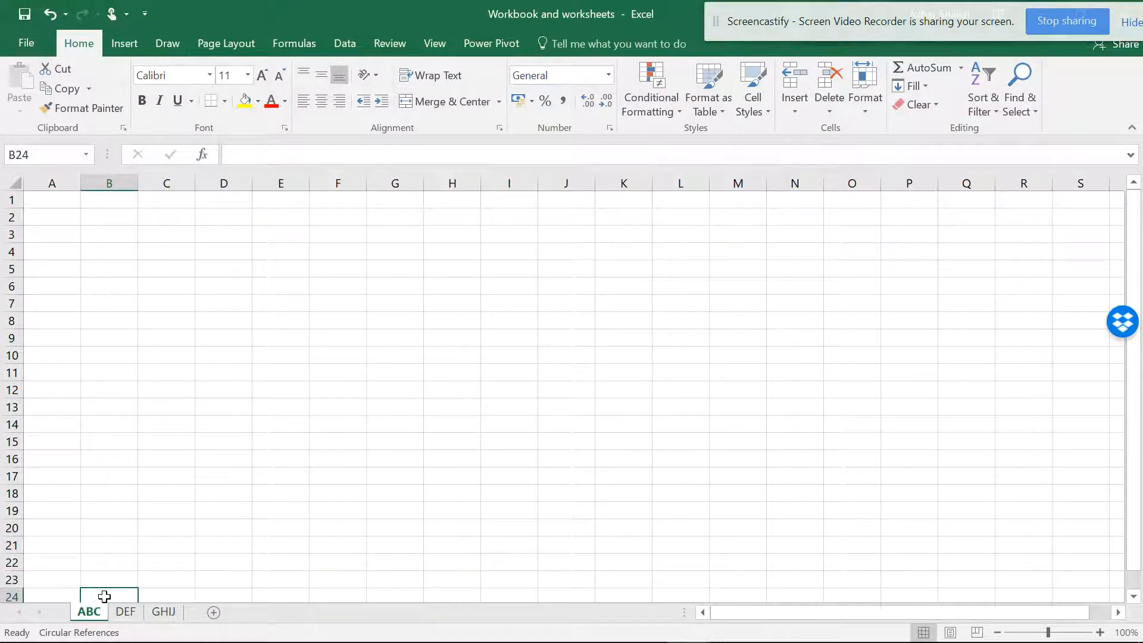
Unhide the techy worksheet and the goal worksheet
right_click(93, 618)
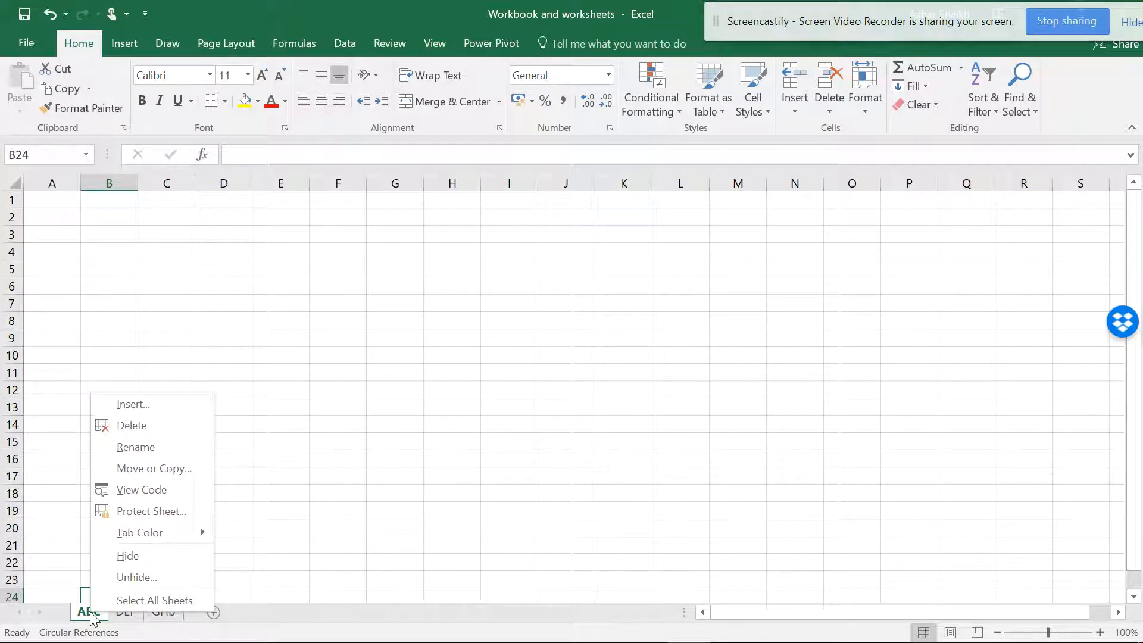
click(133, 578)
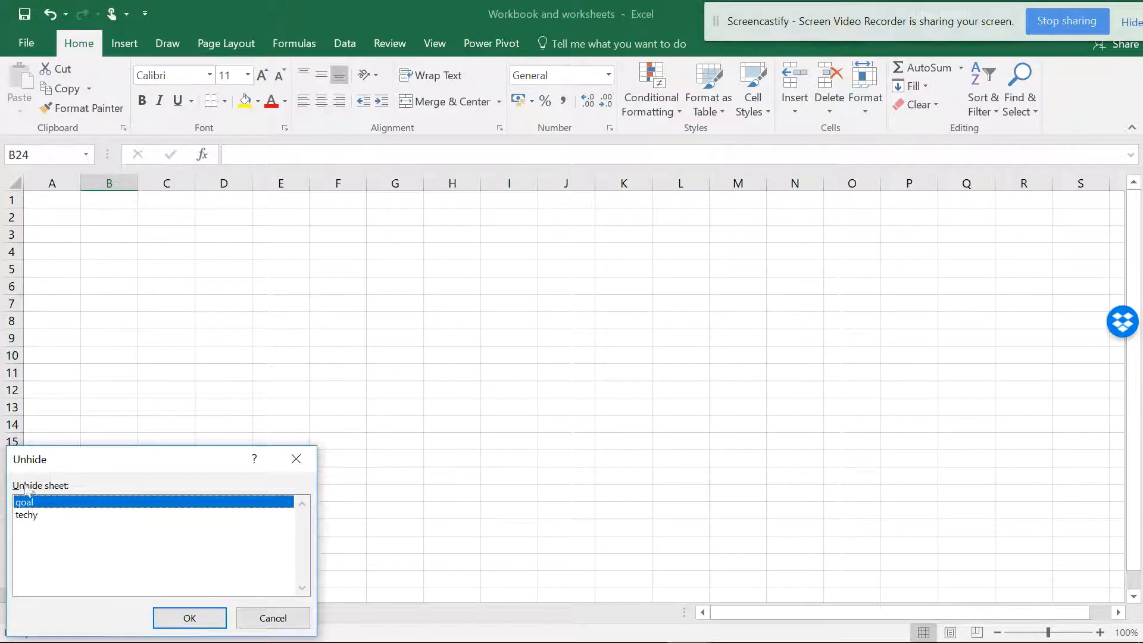
click(26, 515)
click(190, 619)
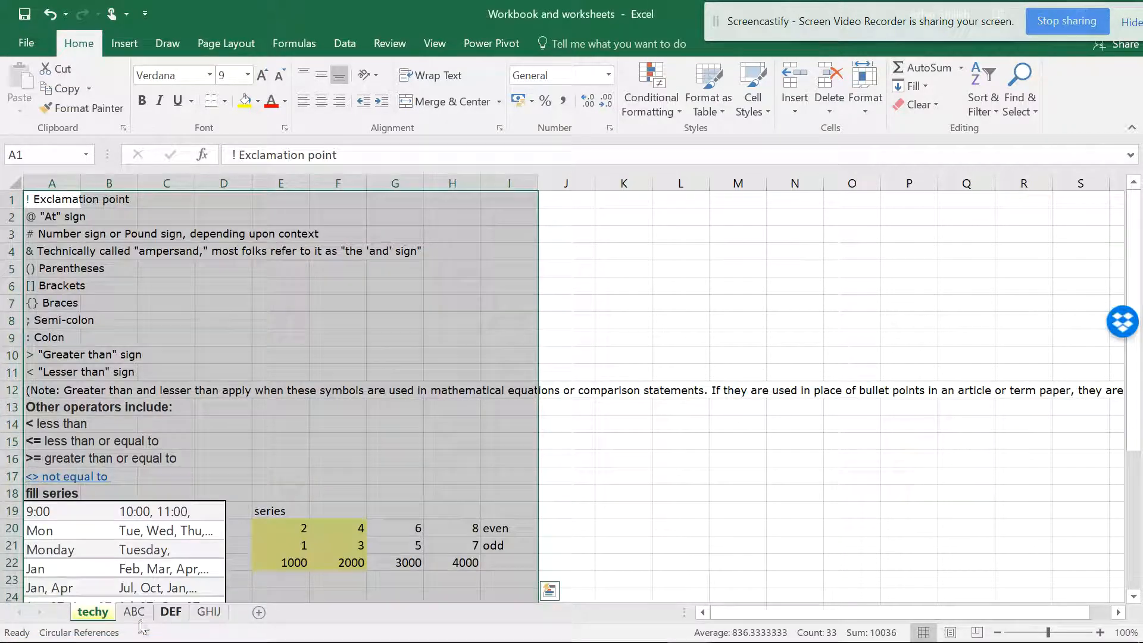
right_click(97, 612)
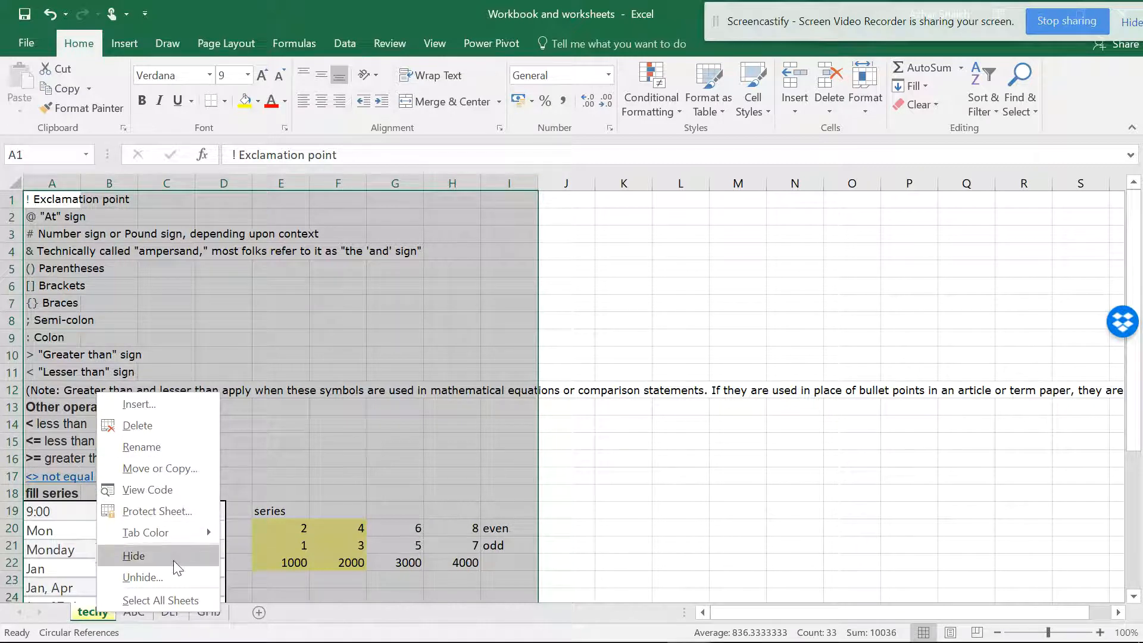
click(167, 577)
click(196, 615)
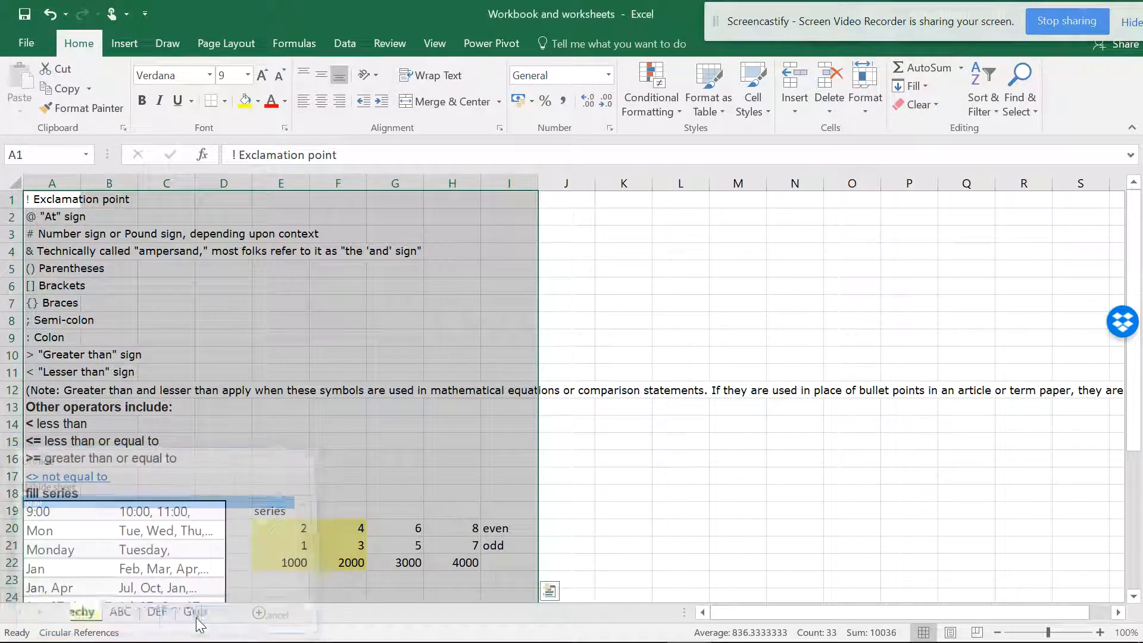
click(263, 458)
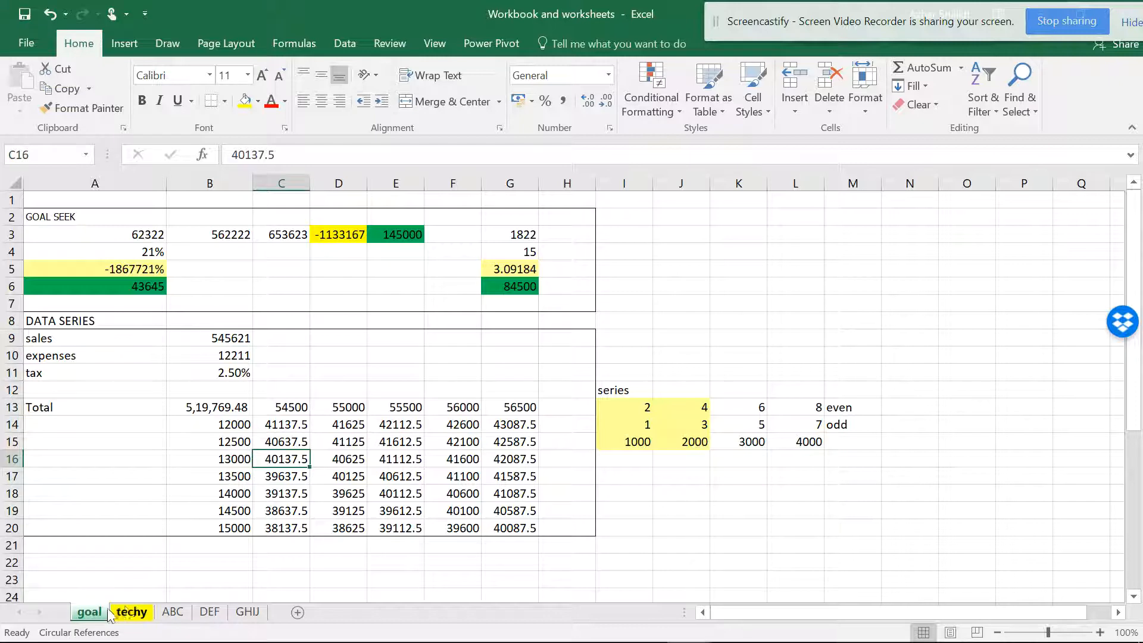
Move the techy worksheet before the DEF sheet within the same workbook, without creating a copy
click(131, 614)
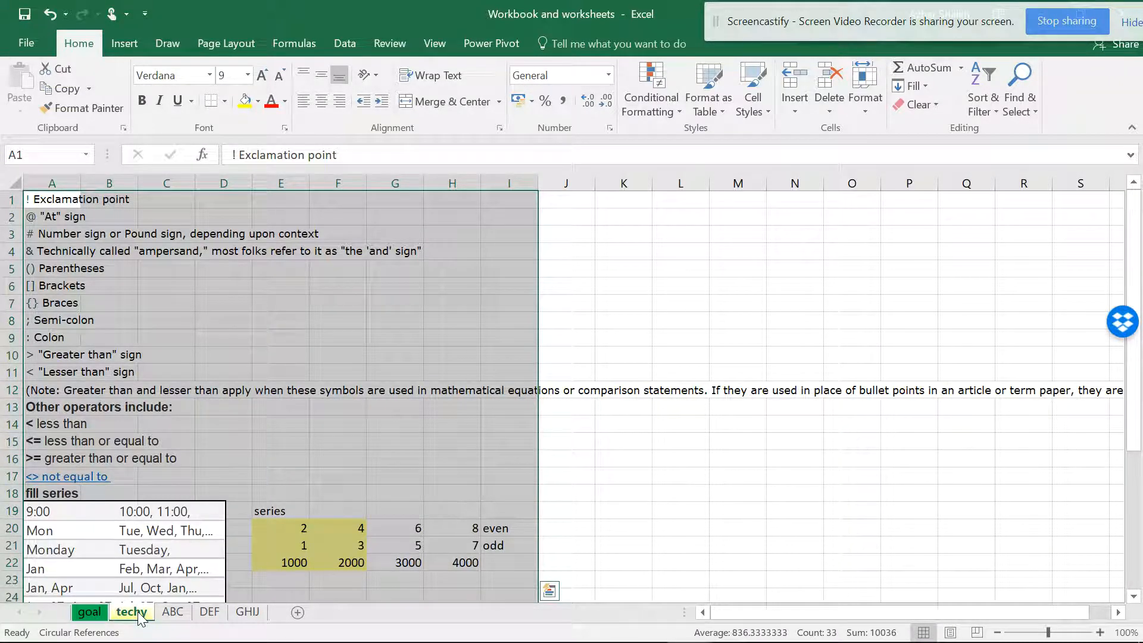
right_click(137, 612)
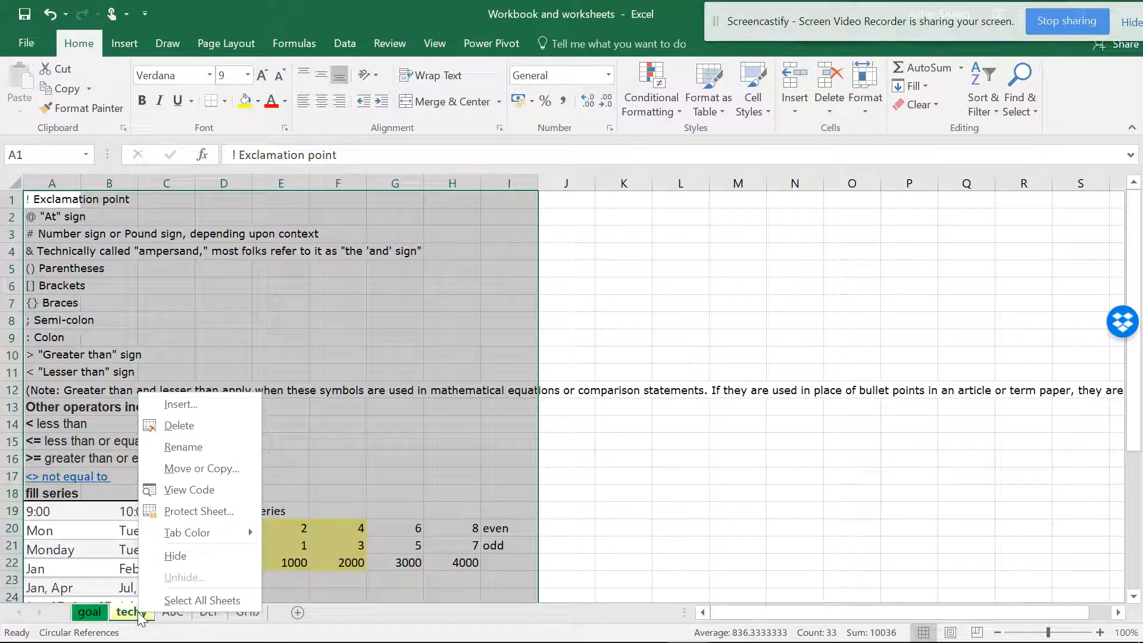
click(220, 469)
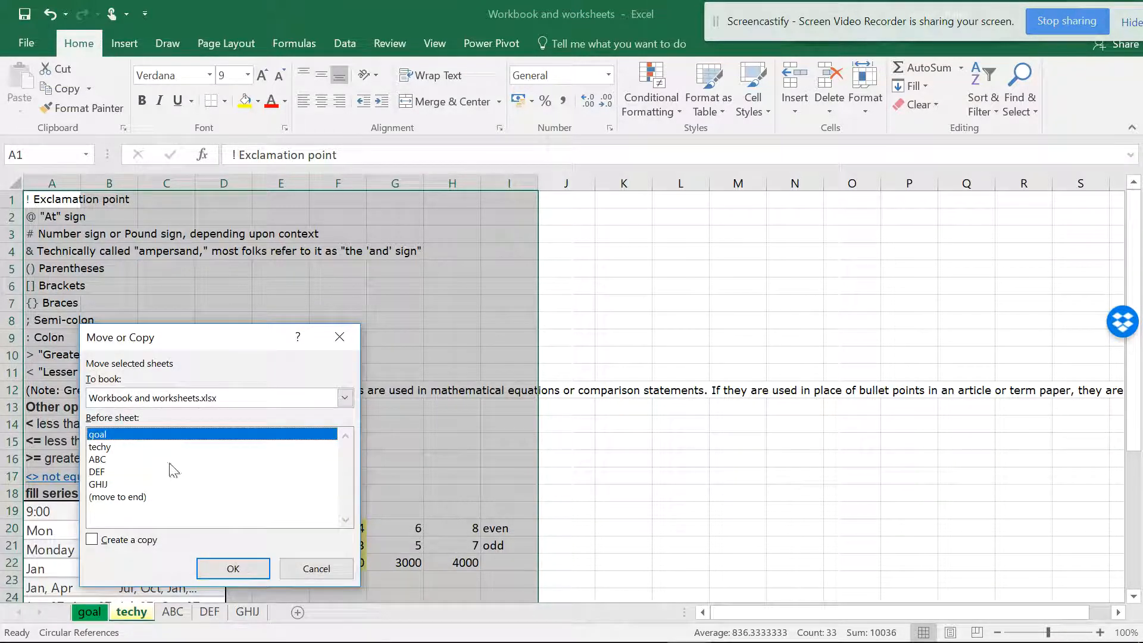
click(99, 473)
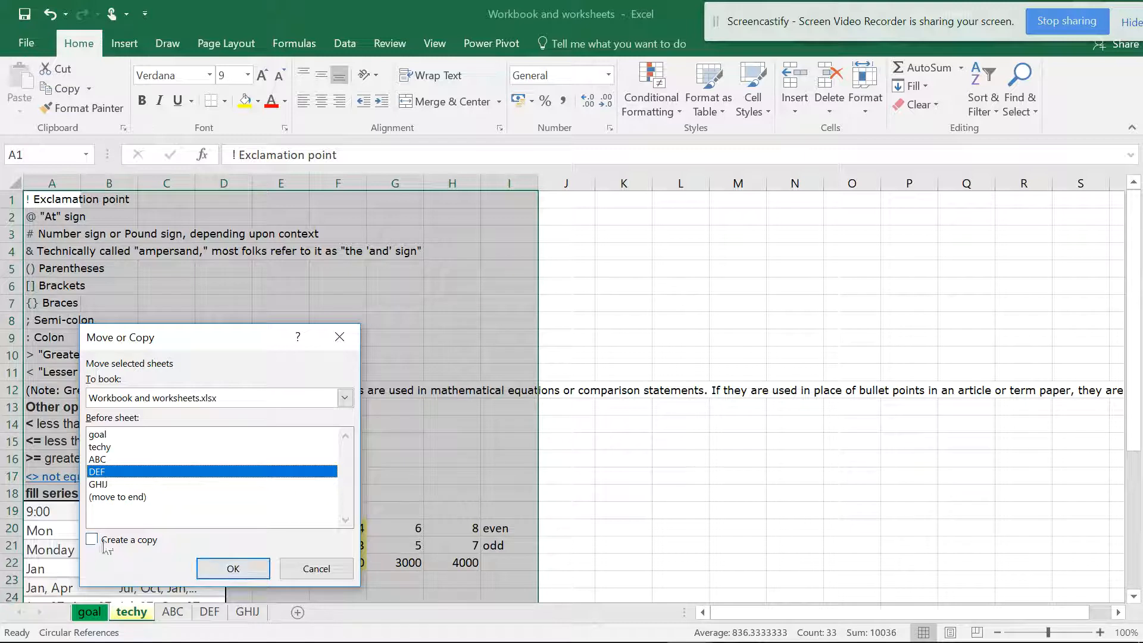
click(216, 570)
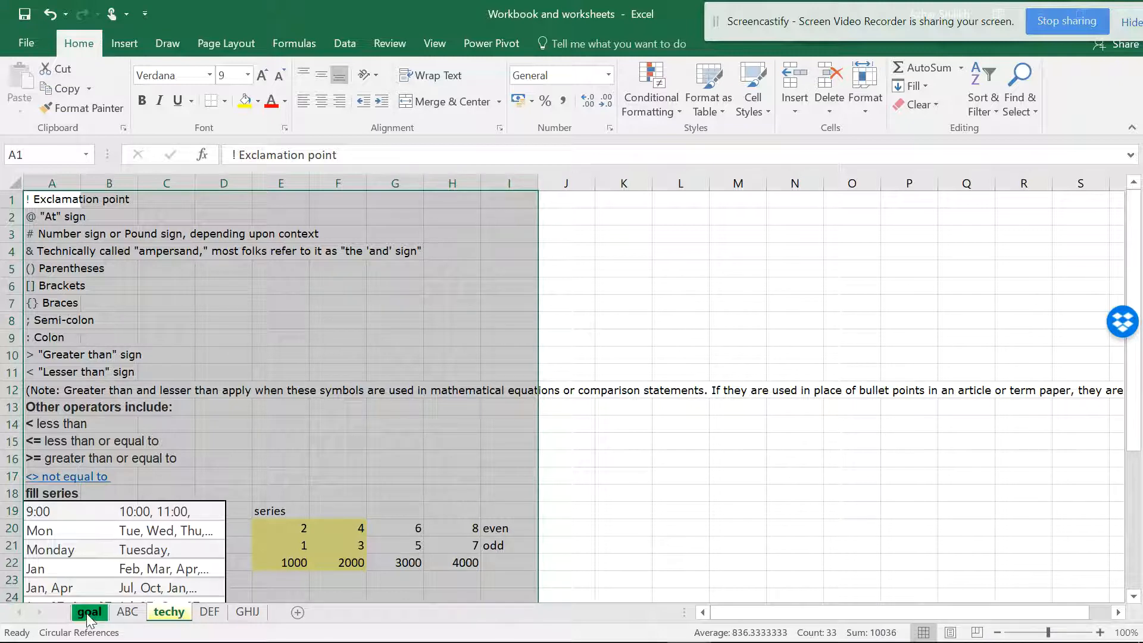
Move the techy worksheet to the end of the same workbook with Move or Copy, without creating a copy
right_click(166, 617)
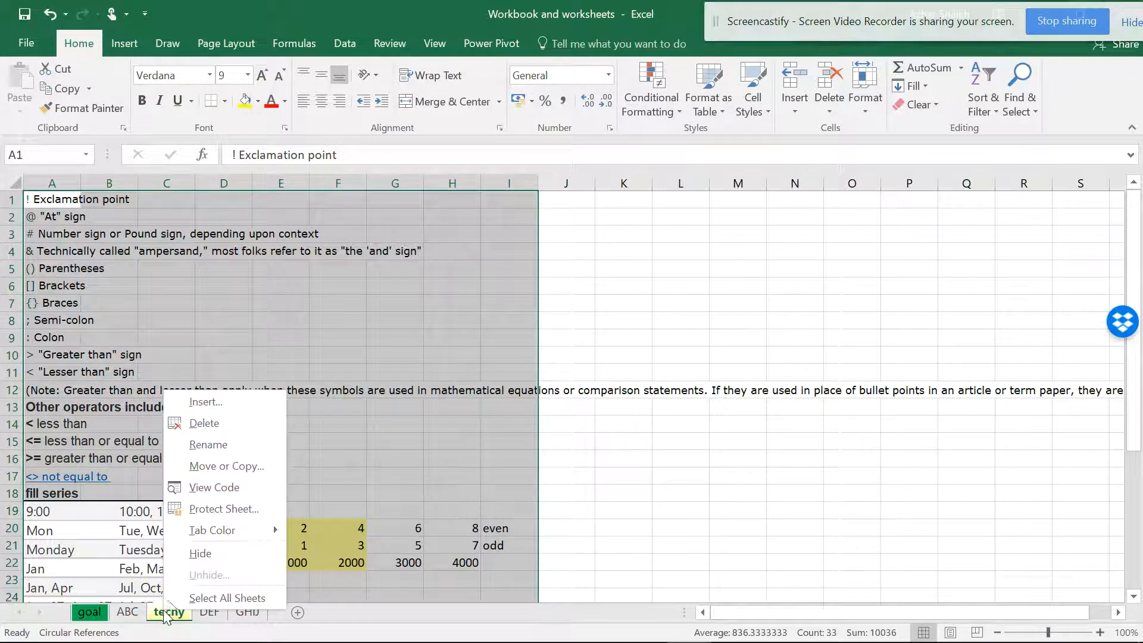
click(230, 467)
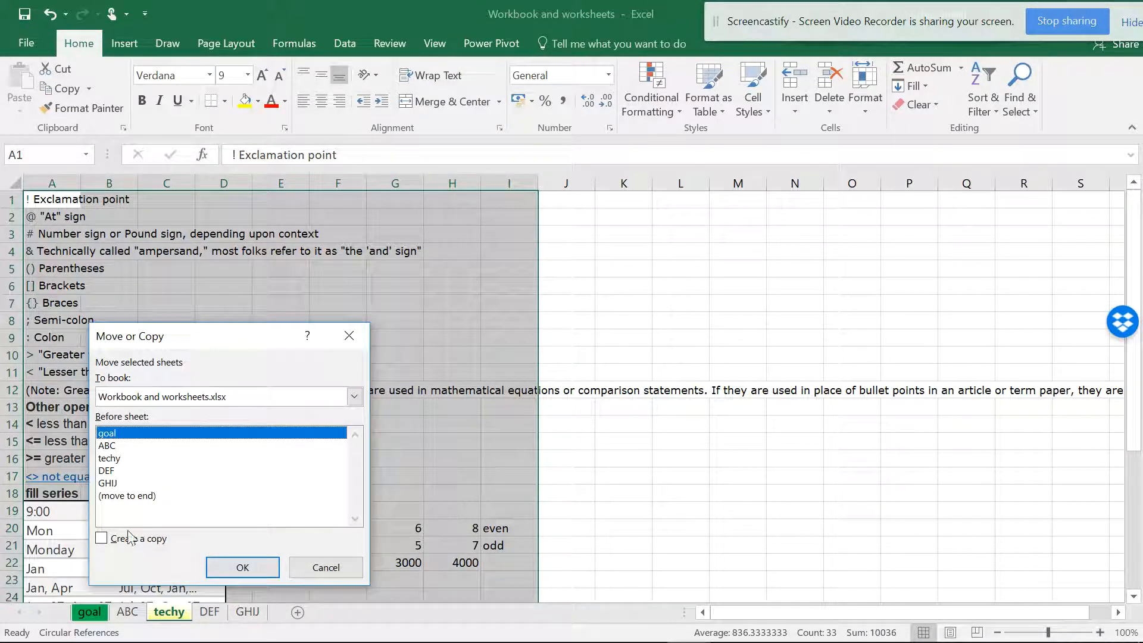
click(136, 498)
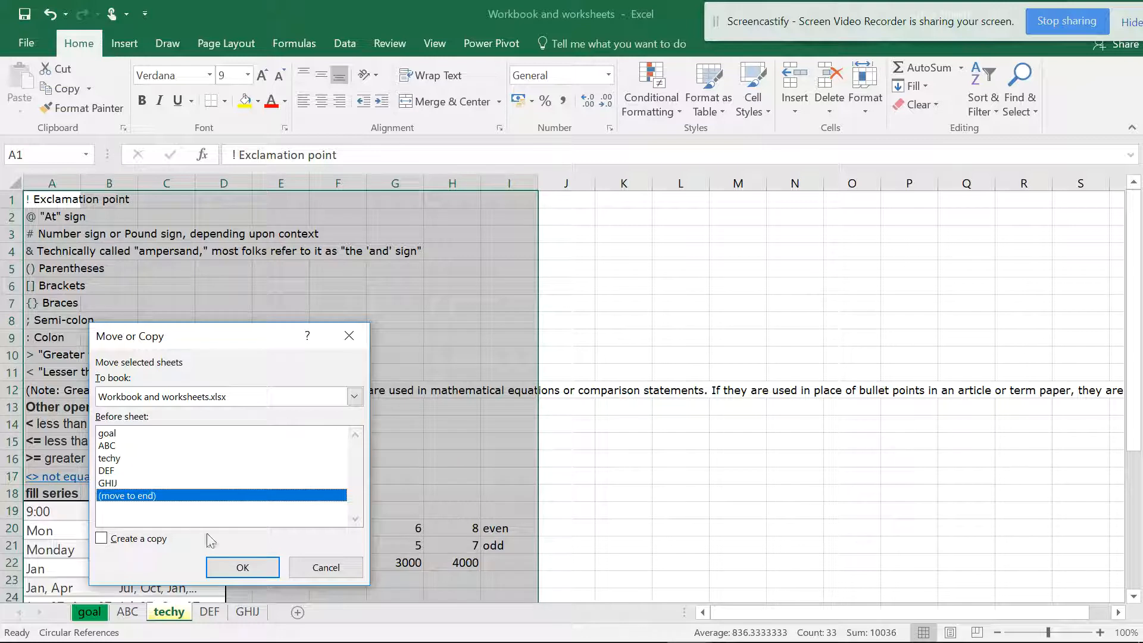
click(221, 565)
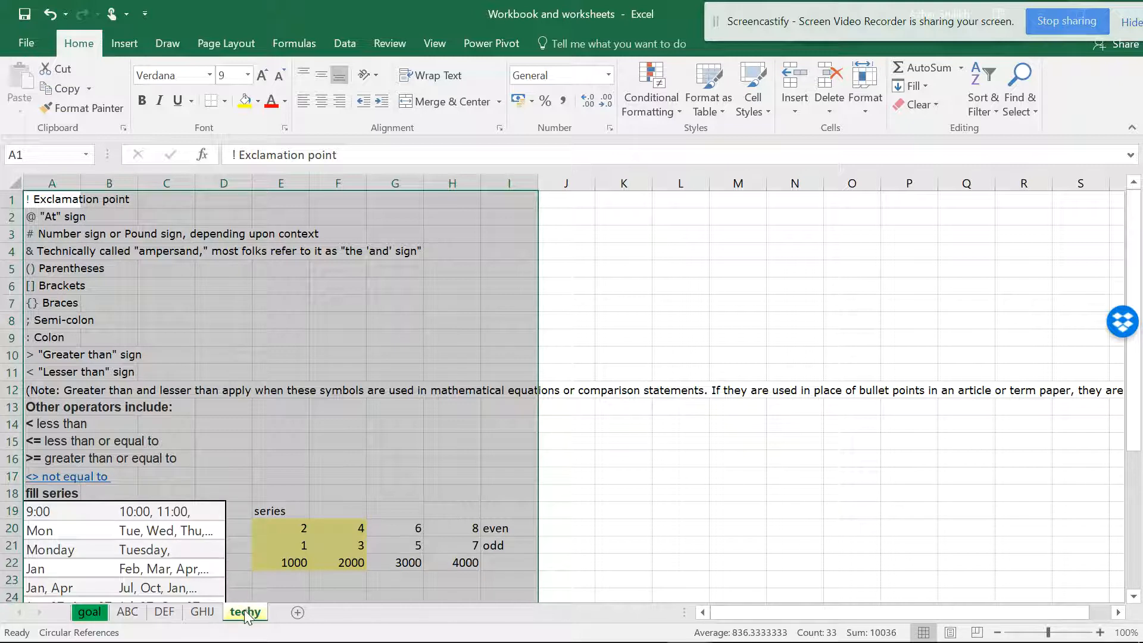
Move the techy worksheet directly between goal and ABC, and return it to the end after GHIJ
drag(245, 618, 128, 617)
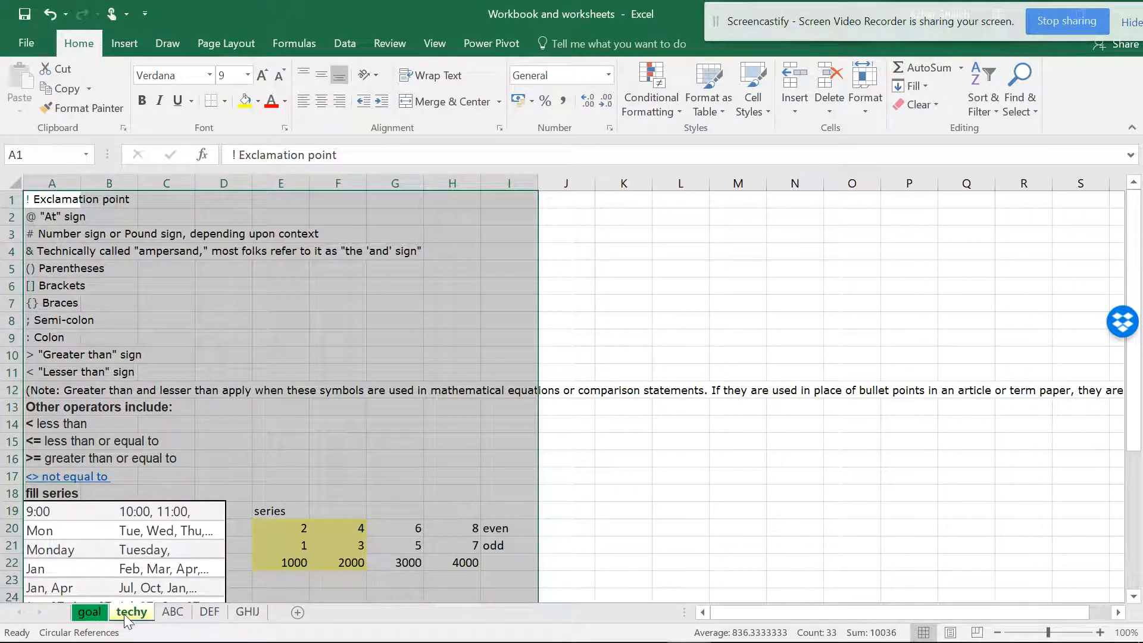
drag(270, 607, 271, 618)
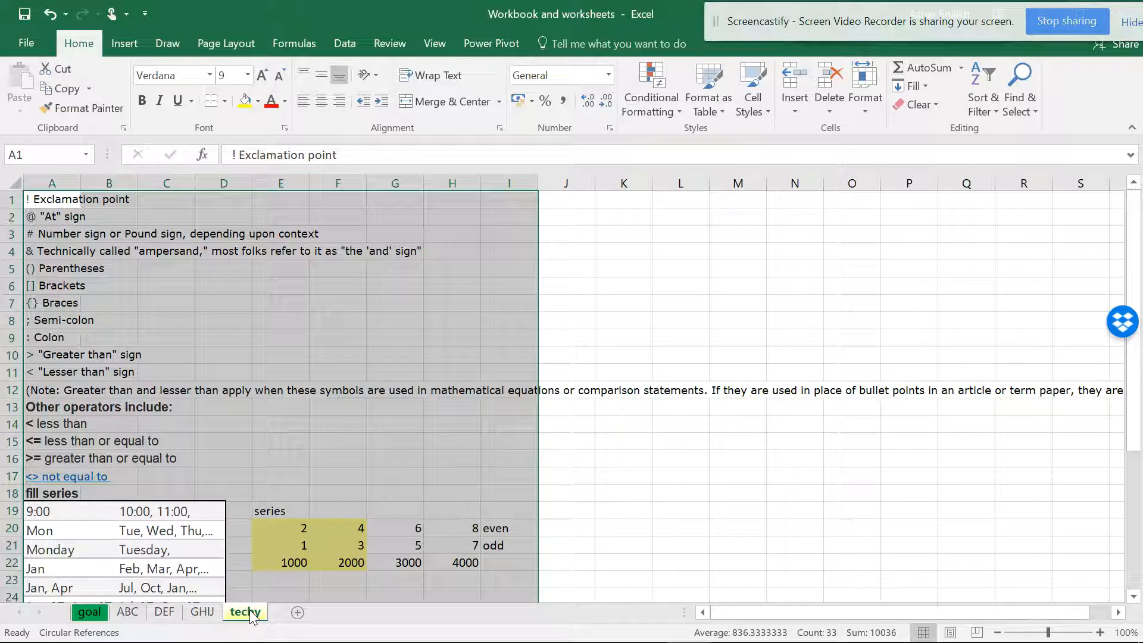
Create a copy of the techy sheet before the goal sheet in the same workbook with Move or Copy
right_click(249, 610)
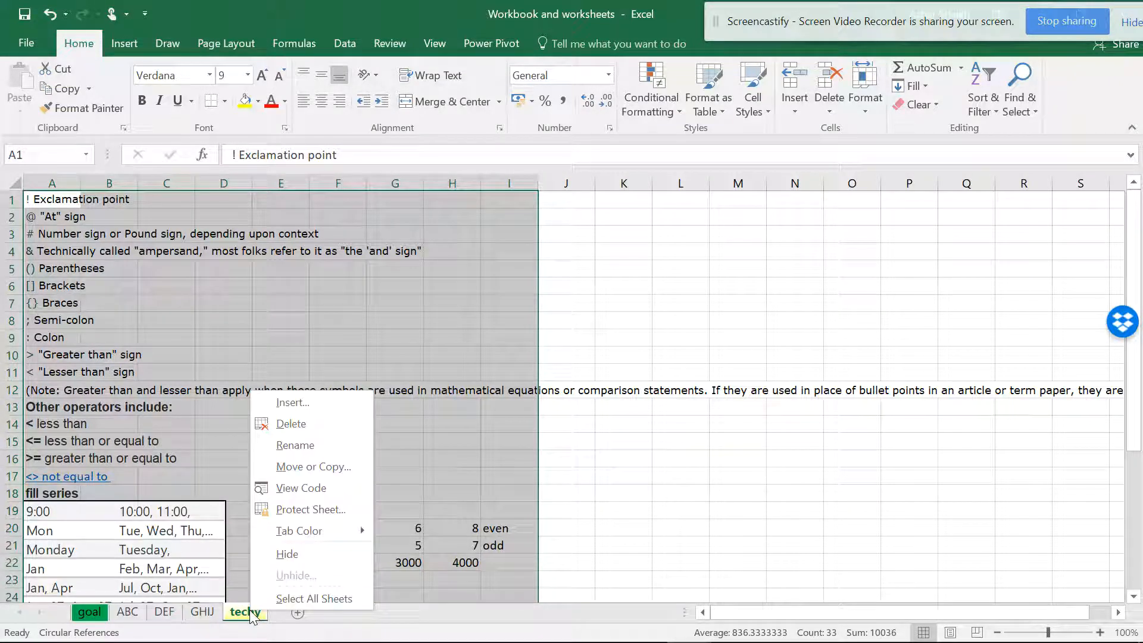
click(306, 470)
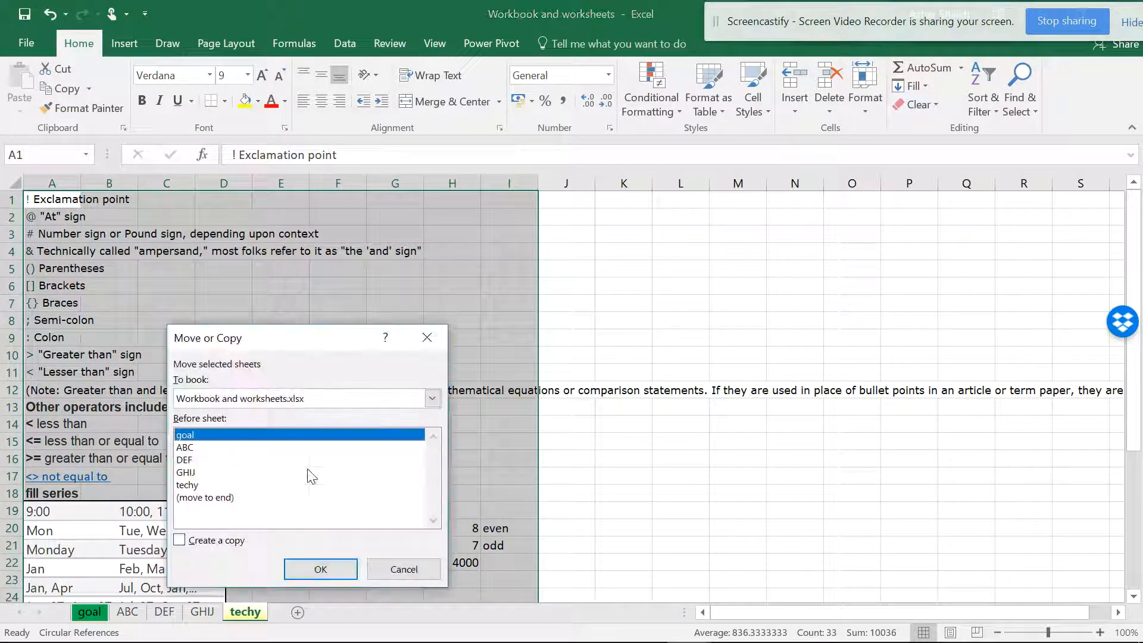
click(180, 542)
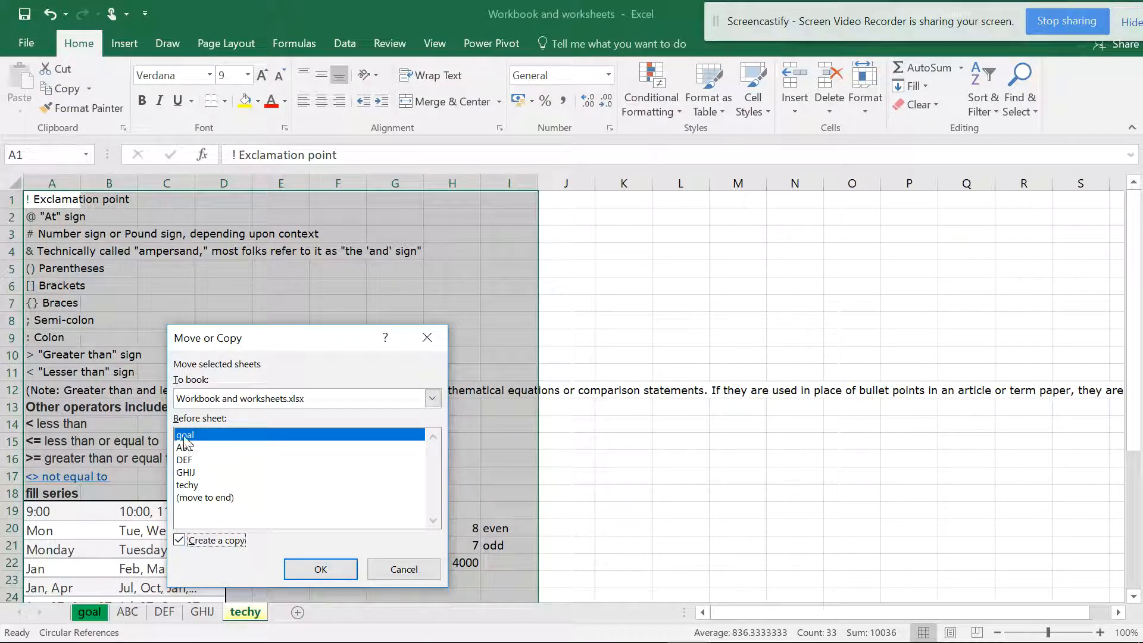
click(309, 566)
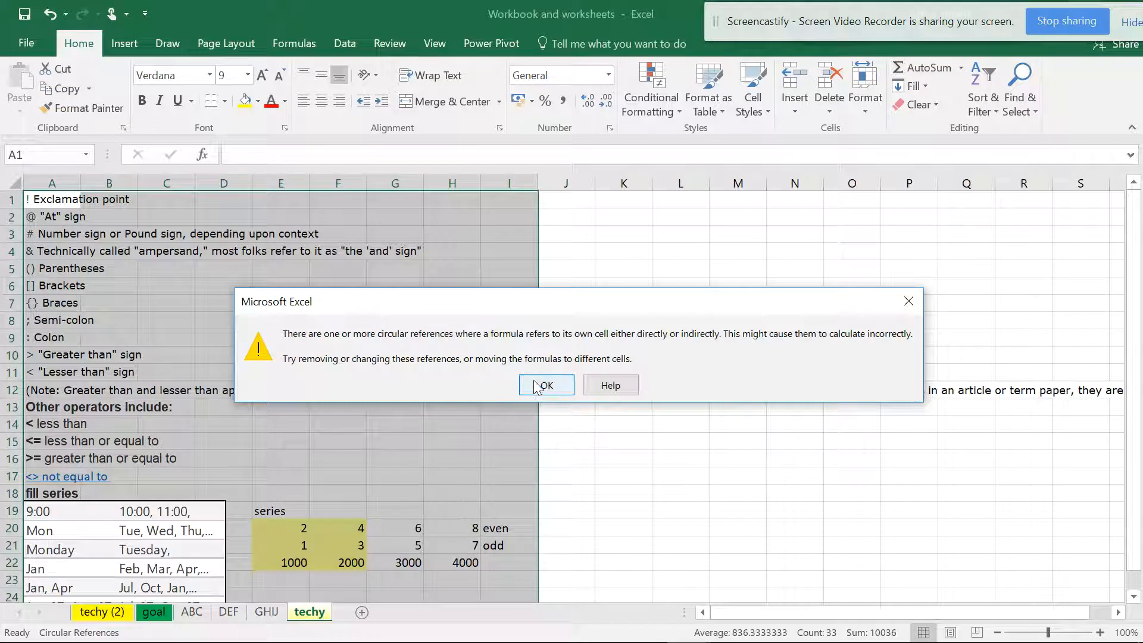
click(542, 386)
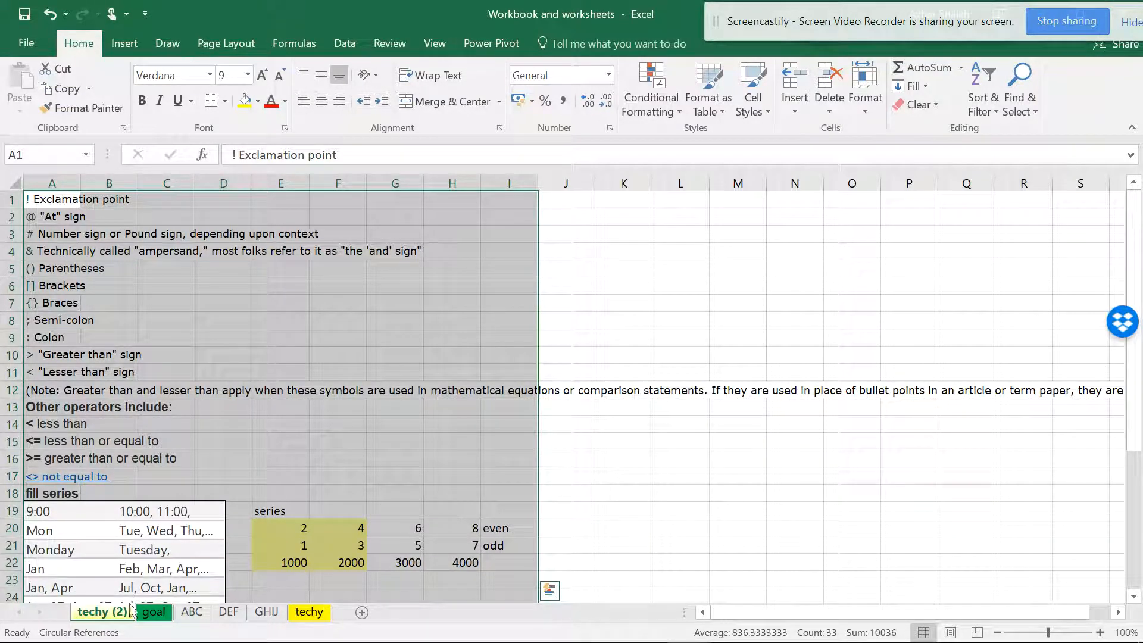
Move the techy (2) sheet to the end of the same workbook with Move or Copy, without creating a copy
right_click(95, 613)
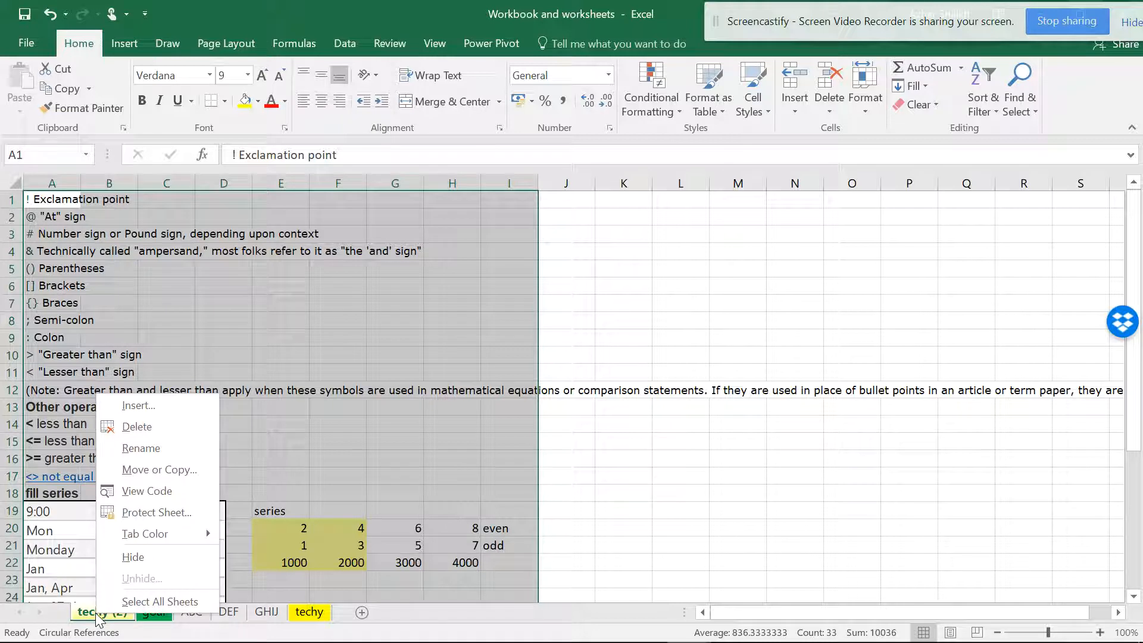
click(188, 474)
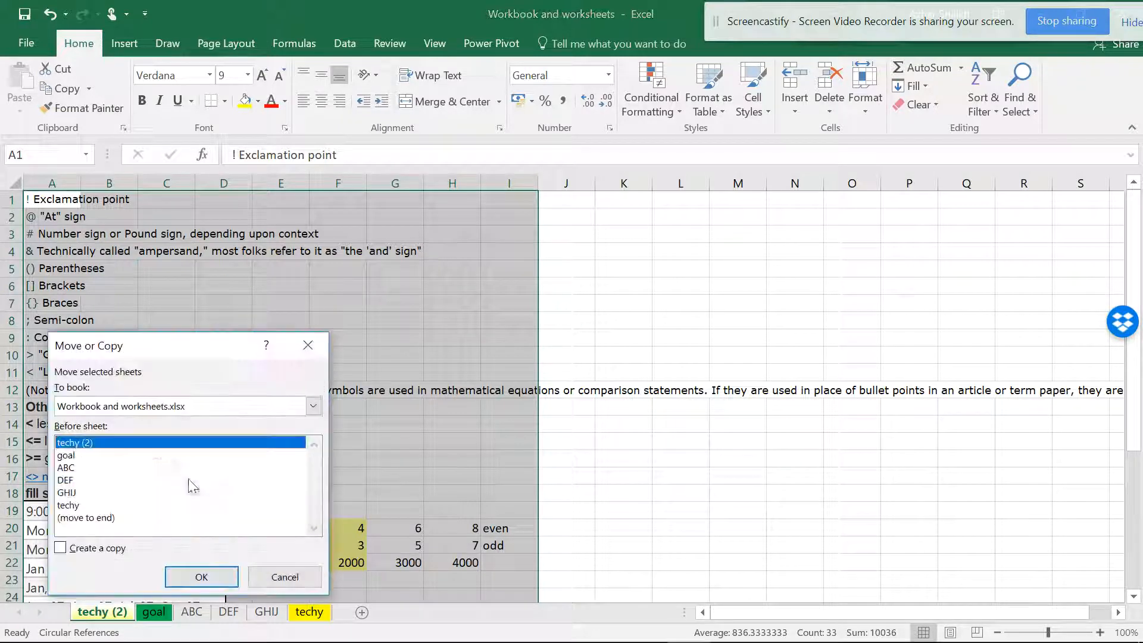
click(98, 519)
click(202, 577)
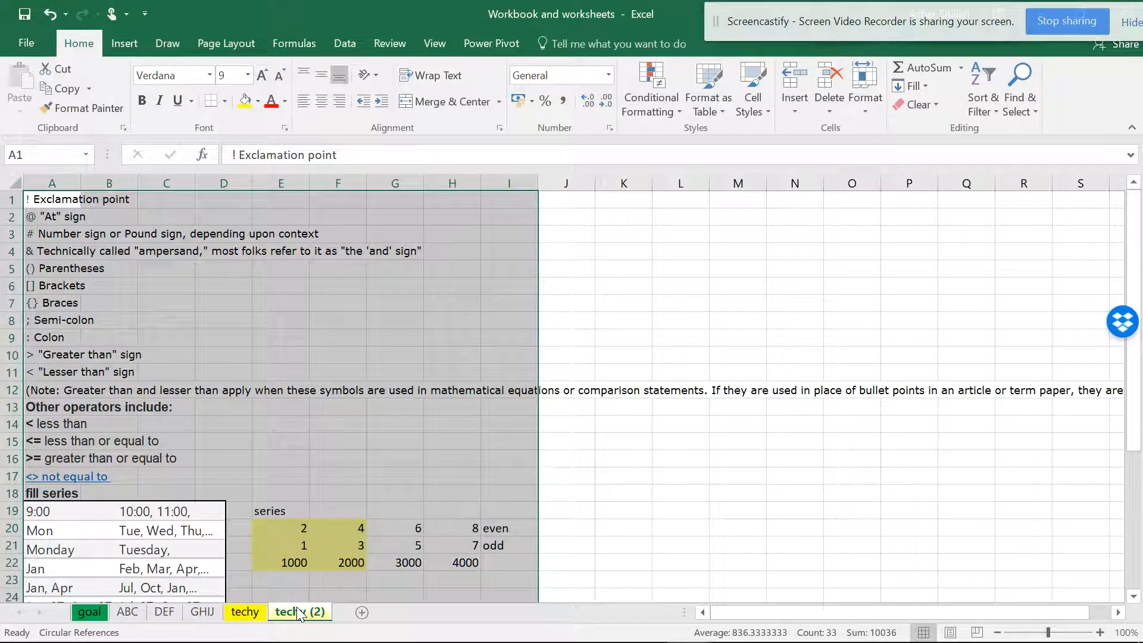
Duplicate the techy (2) sheet directly after itself on the tab bar, using the existing version of each conflicting defined name
drag(296, 617, 351, 613)
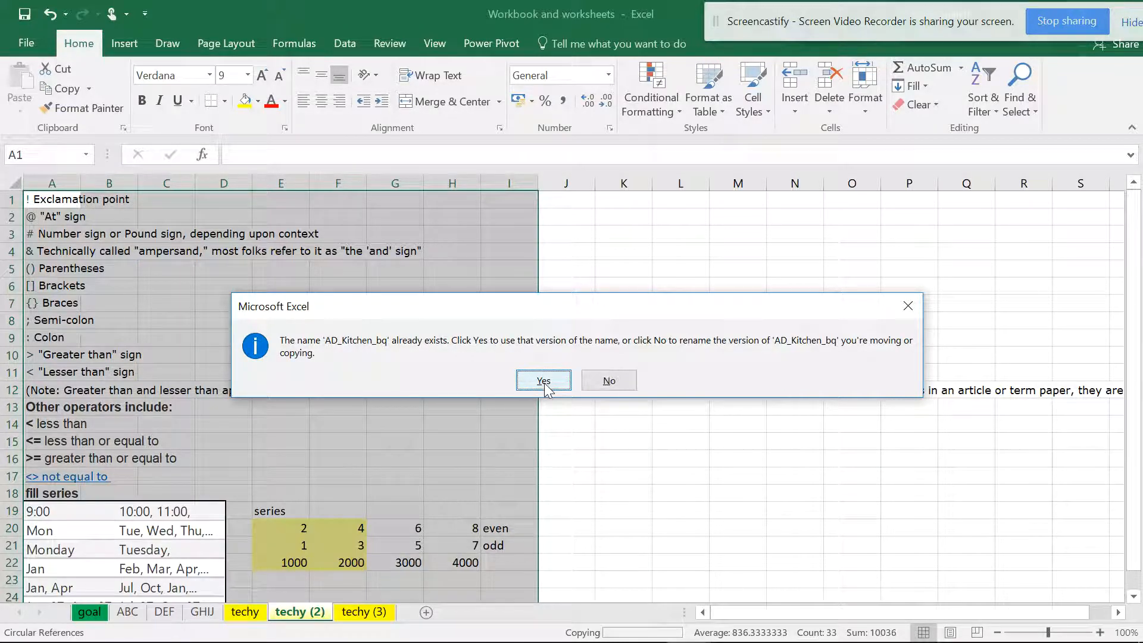
click(543, 381)
click(543, 381)
click(543, 381)
click(545, 381)
click(545, 382)
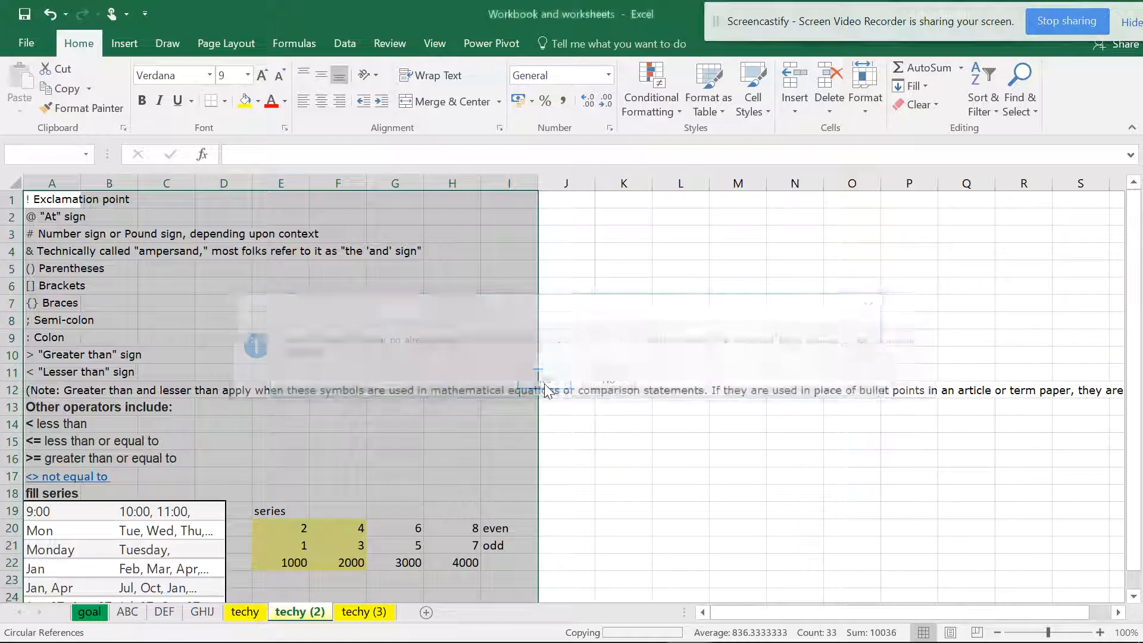
click(545, 381)
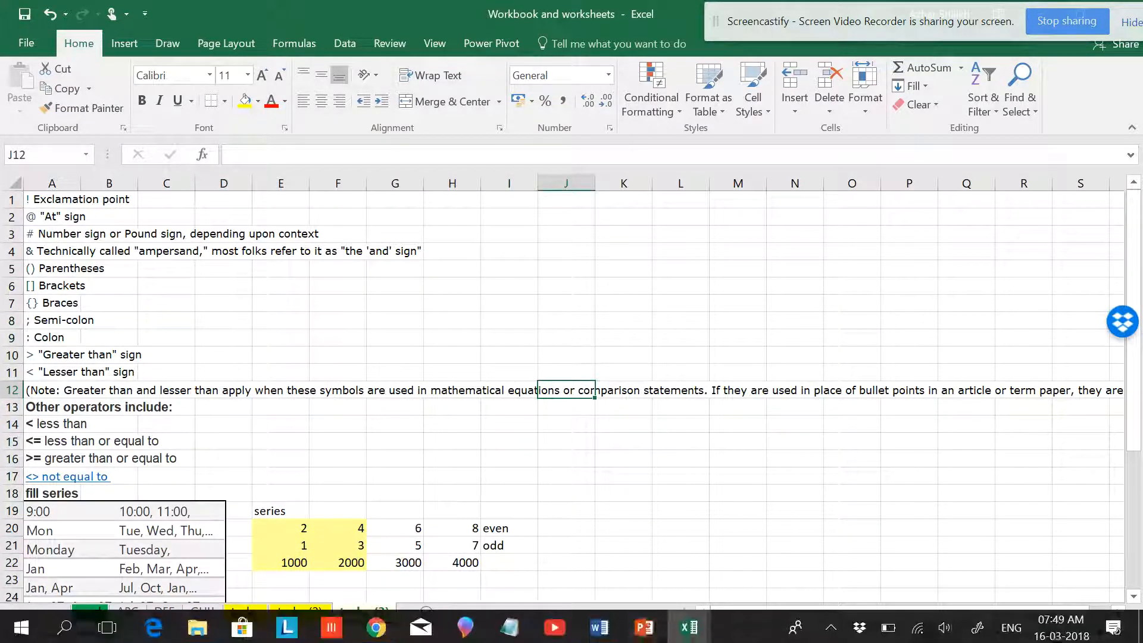
Switch to the Word notes to check the list of worksheet topics, and return to the Excel workbook
click(597, 632)
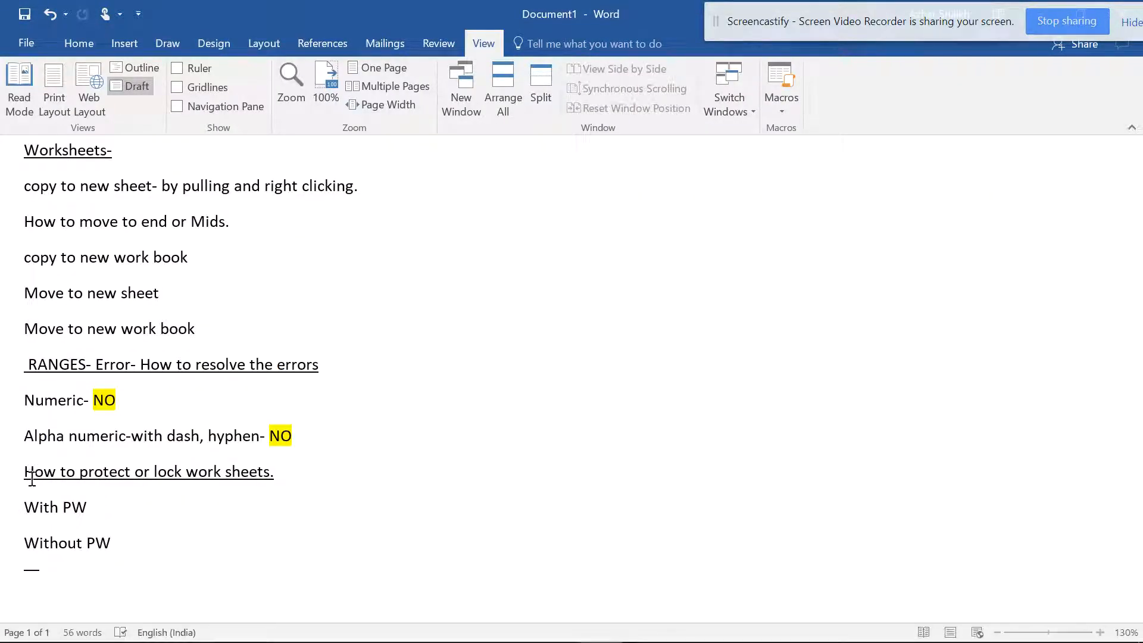
click(26, 373)
key(alt+Tab)
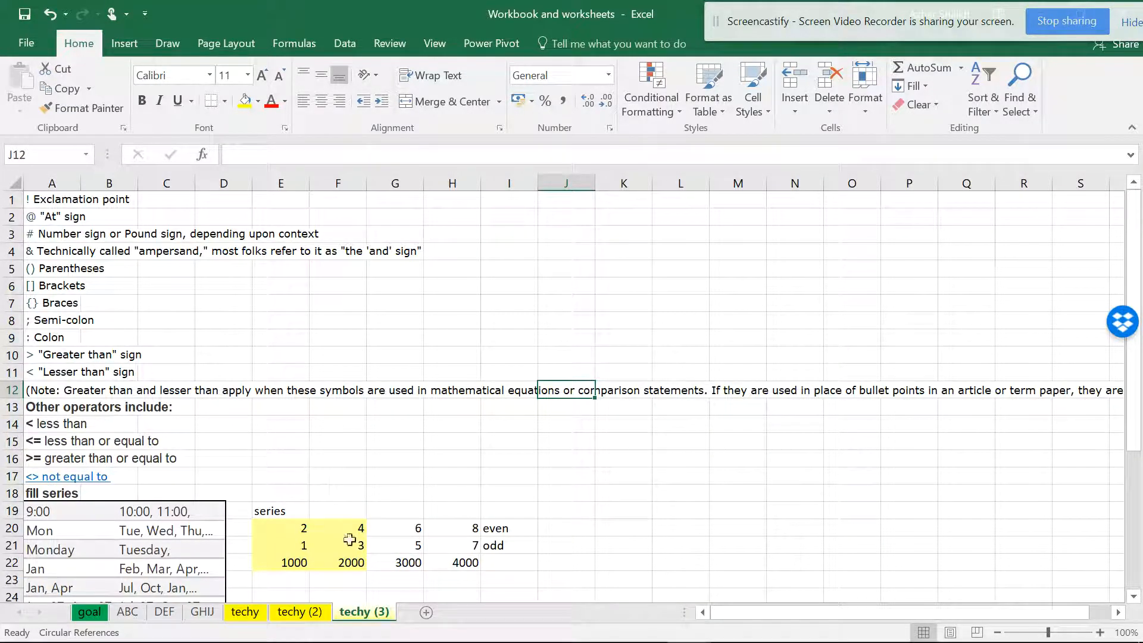
right_click(361, 617)
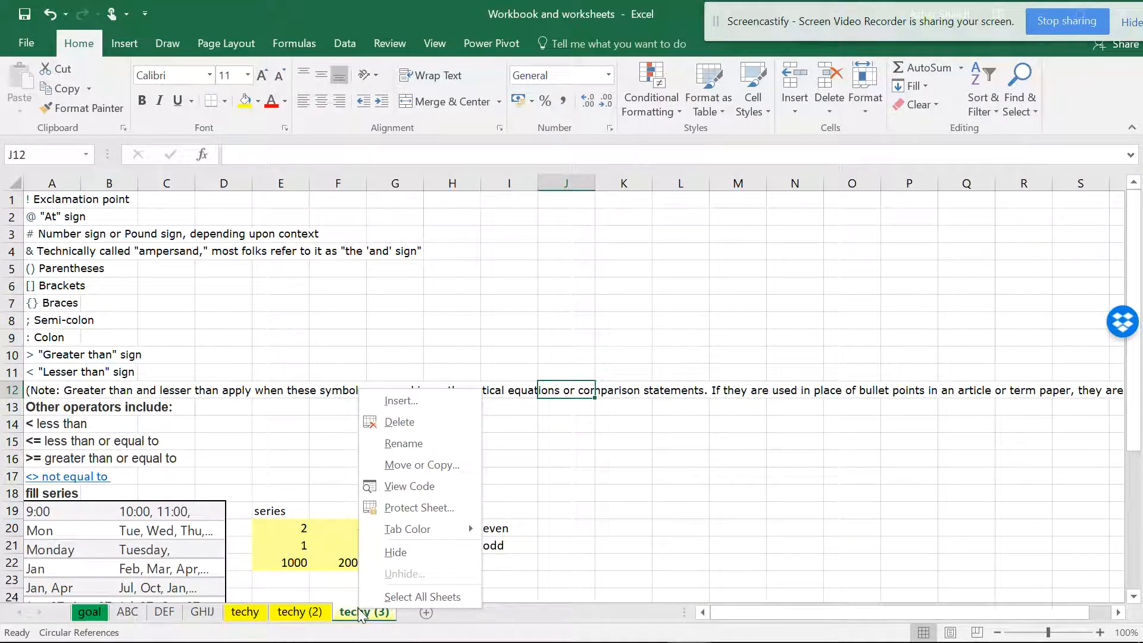
click(433, 465)
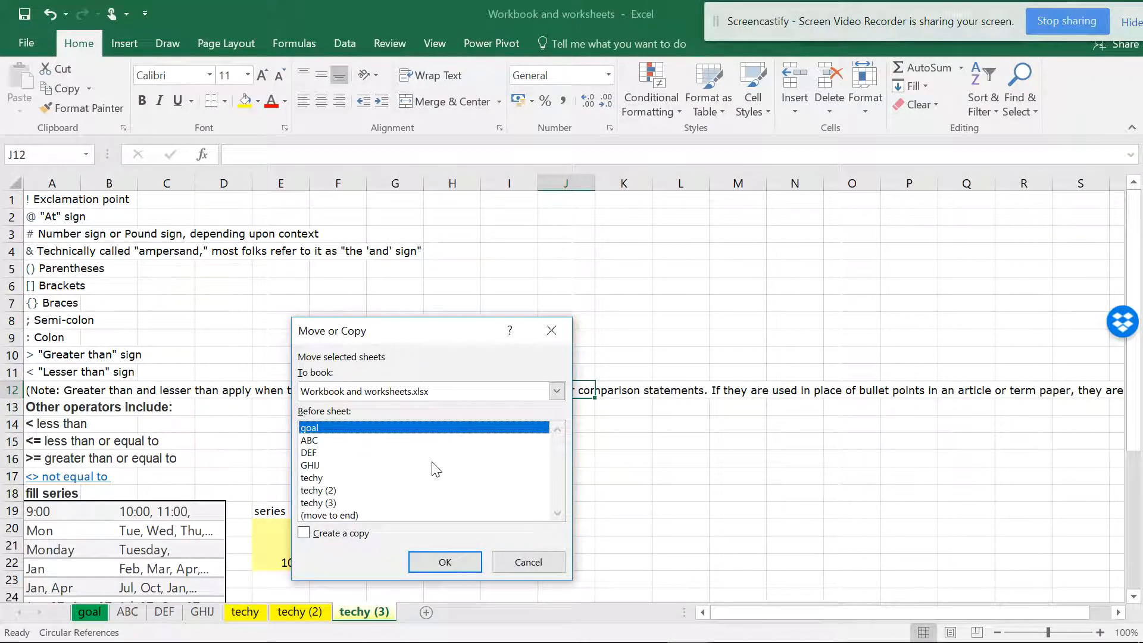
click(558, 391)
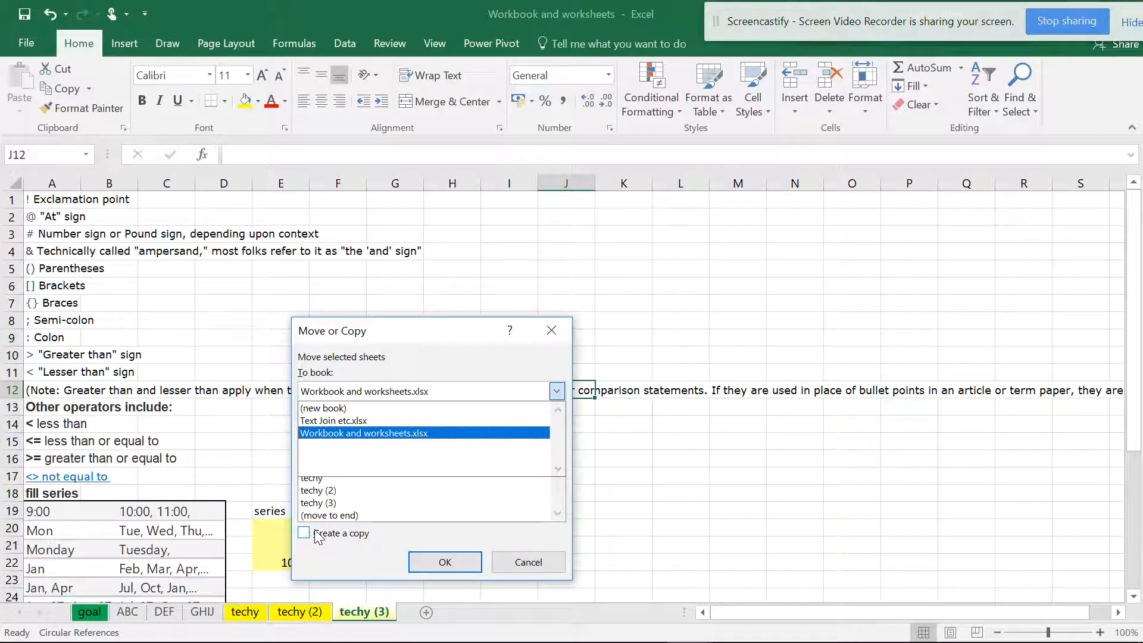
click(346, 549)
click(503, 567)
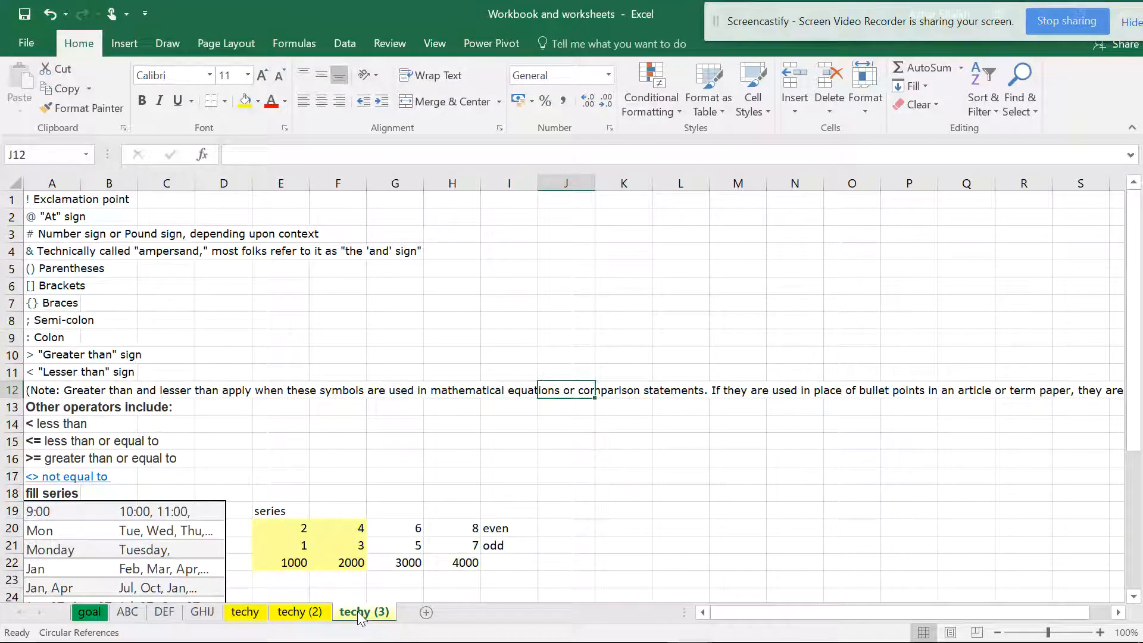
Group the techy (2) and techy (3) sheets and delete both permanently from the workbook
ctrl+click(314, 611)
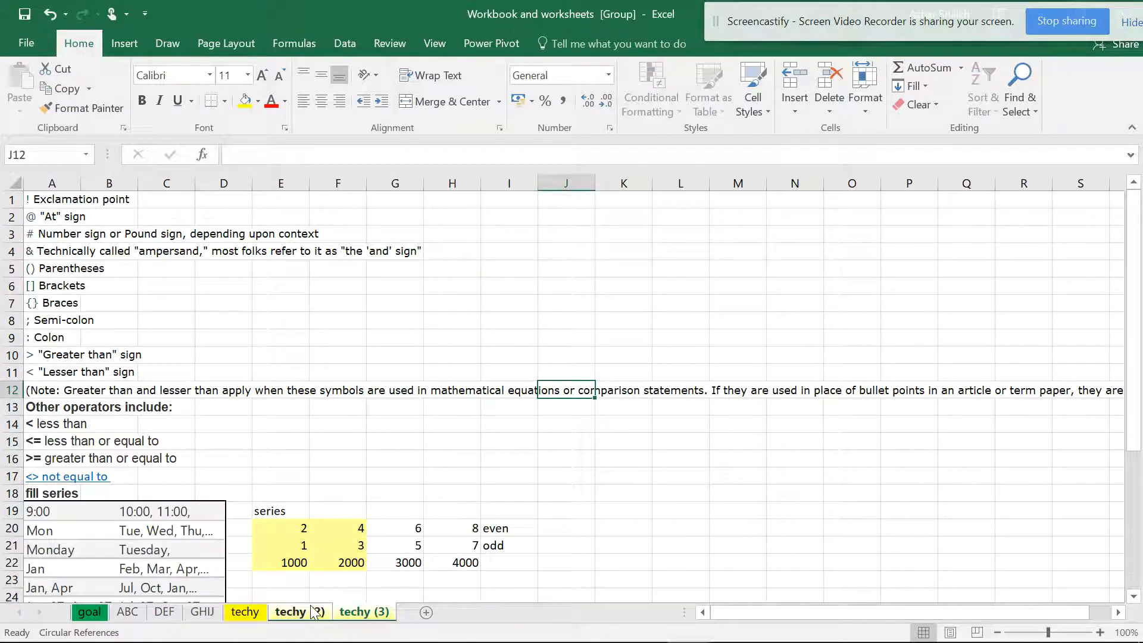
right_click(314, 611)
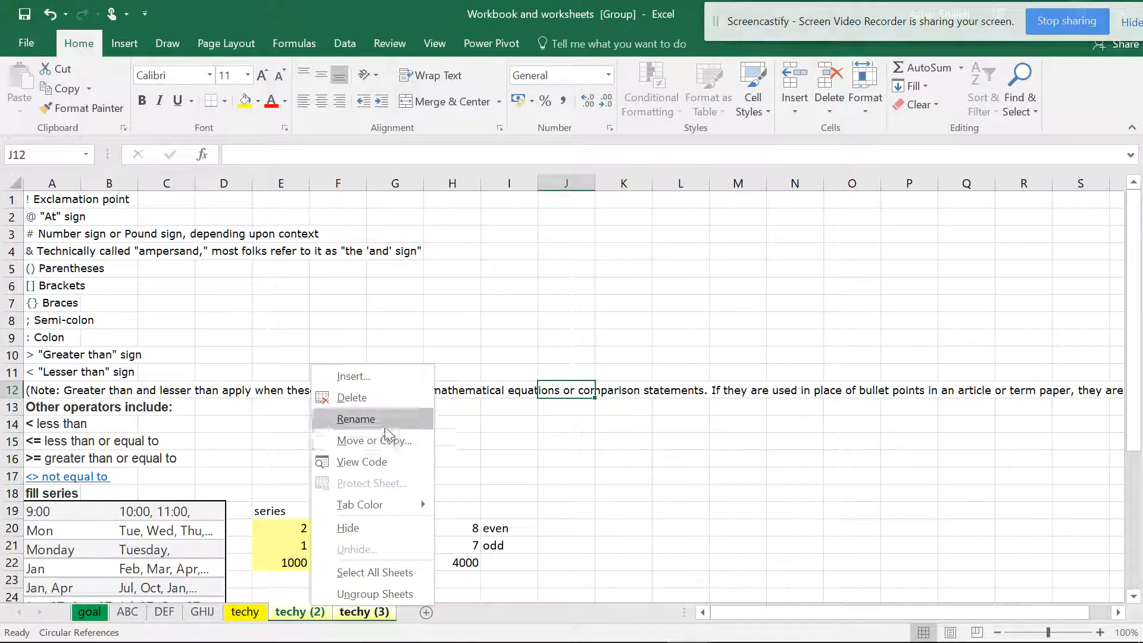
click(376, 406)
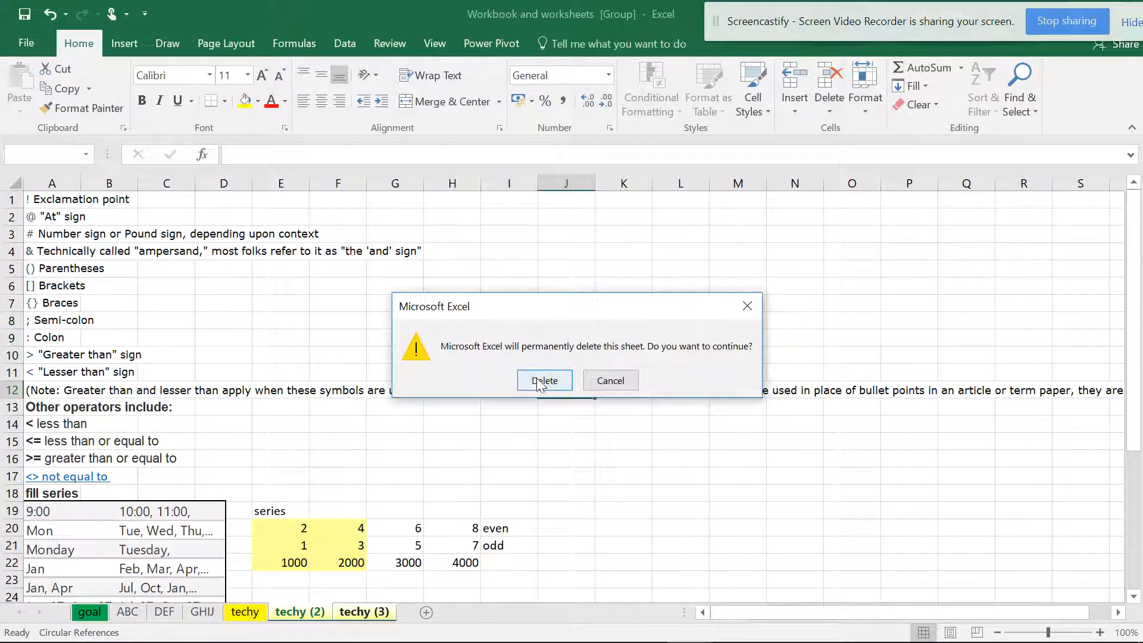
click(543, 378)
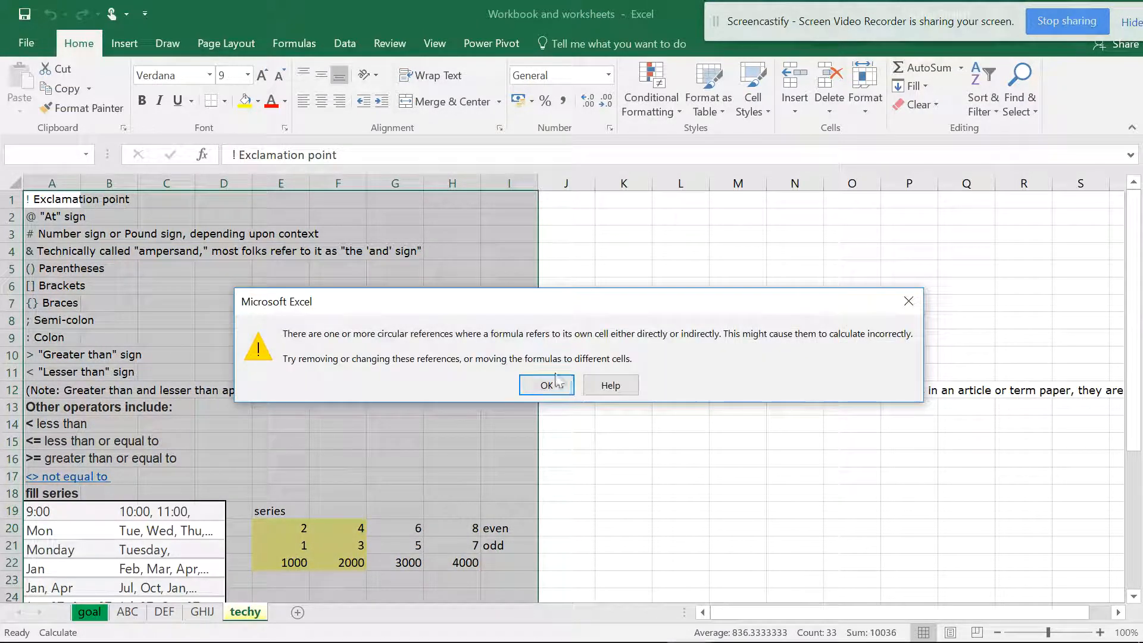
click(542, 385)
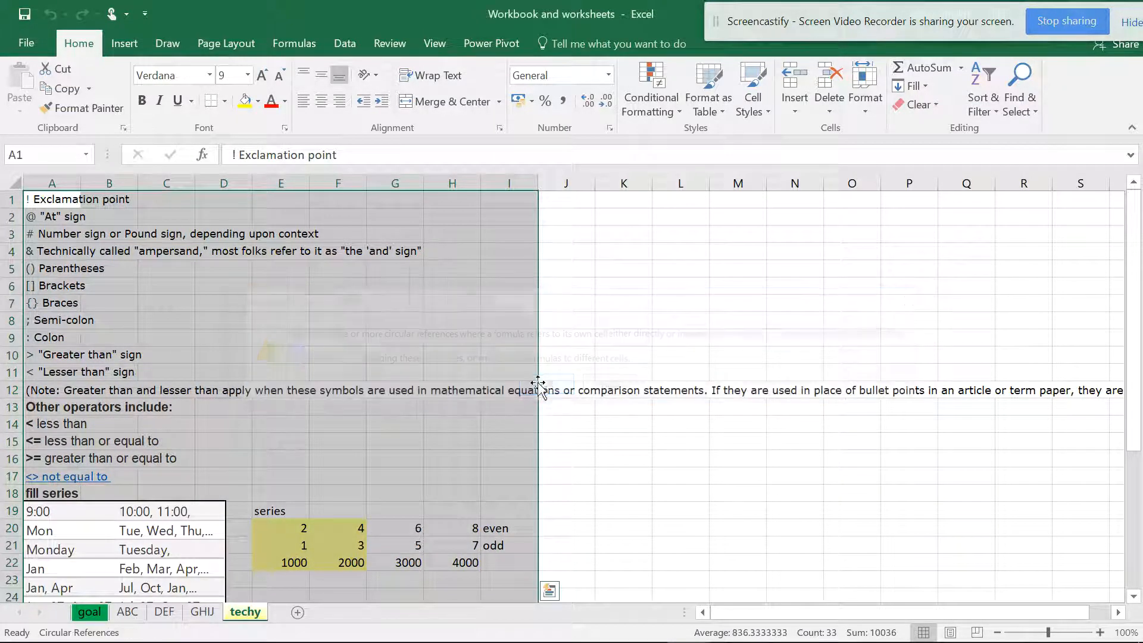
Copy the techy sheet to a new book with Move or Copy, with the option to create a copy enabled
right_click(255, 612)
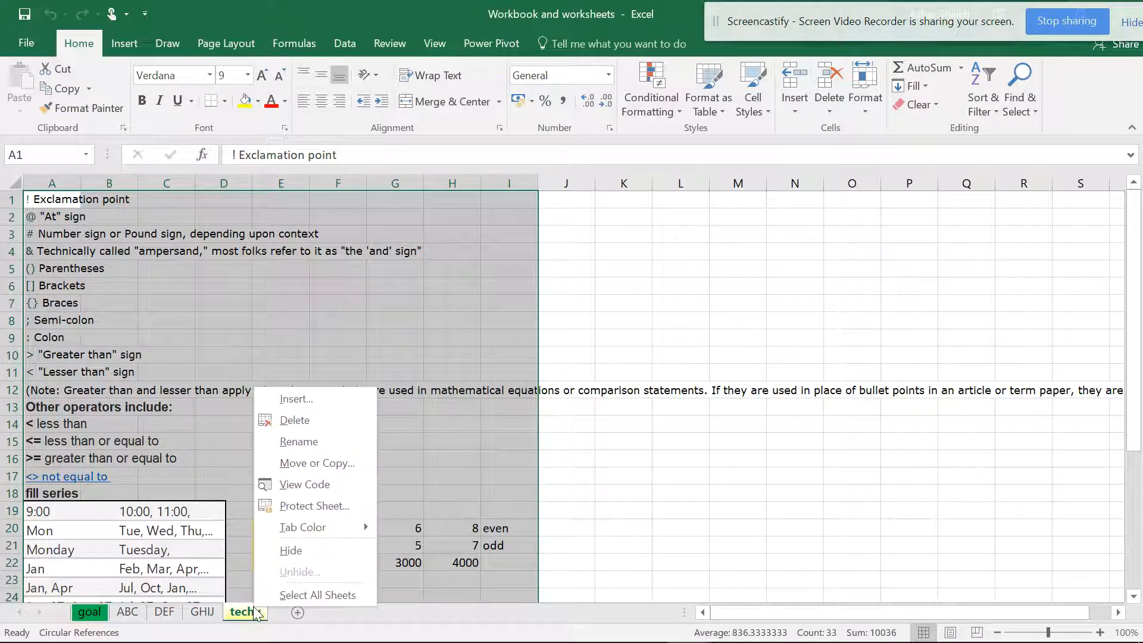
click(339, 465)
click(236, 538)
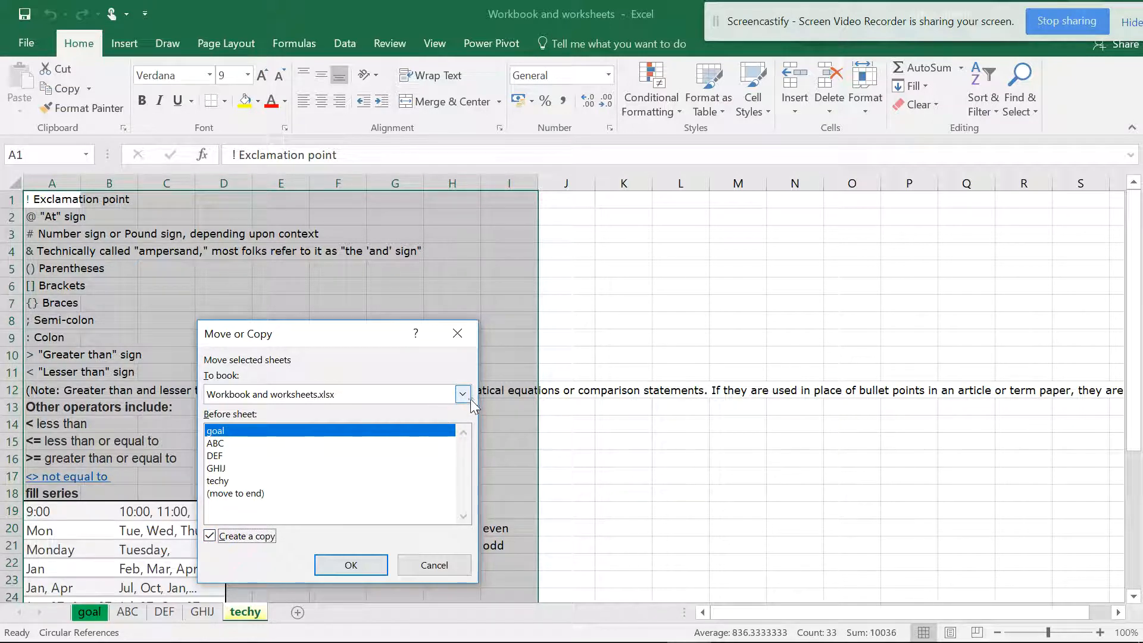
click(463, 394)
click(387, 418)
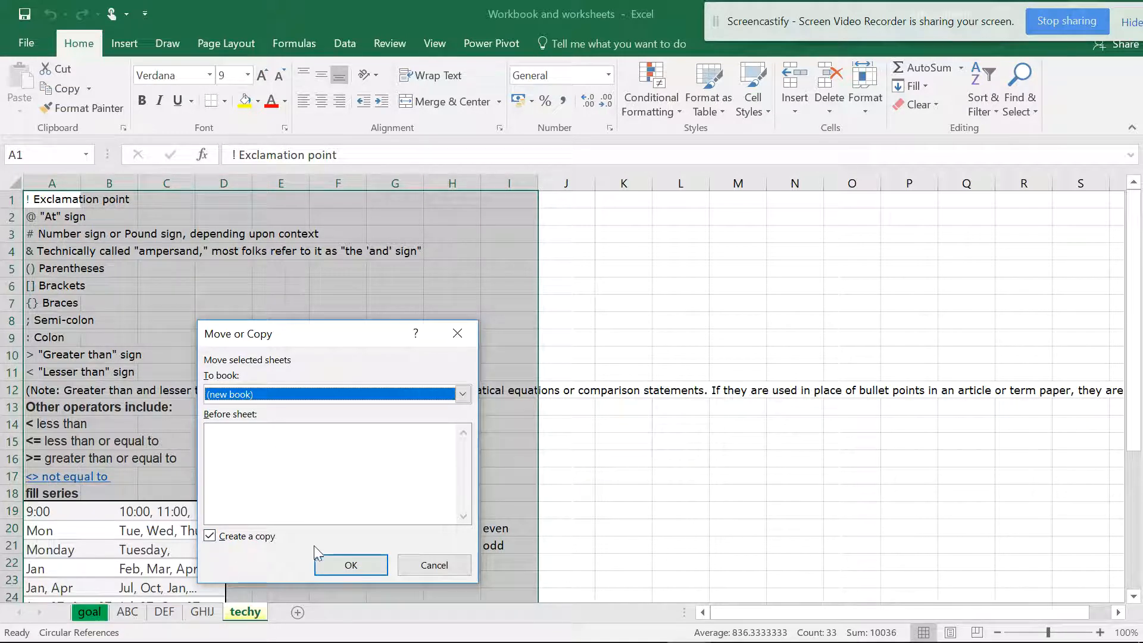
click(348, 564)
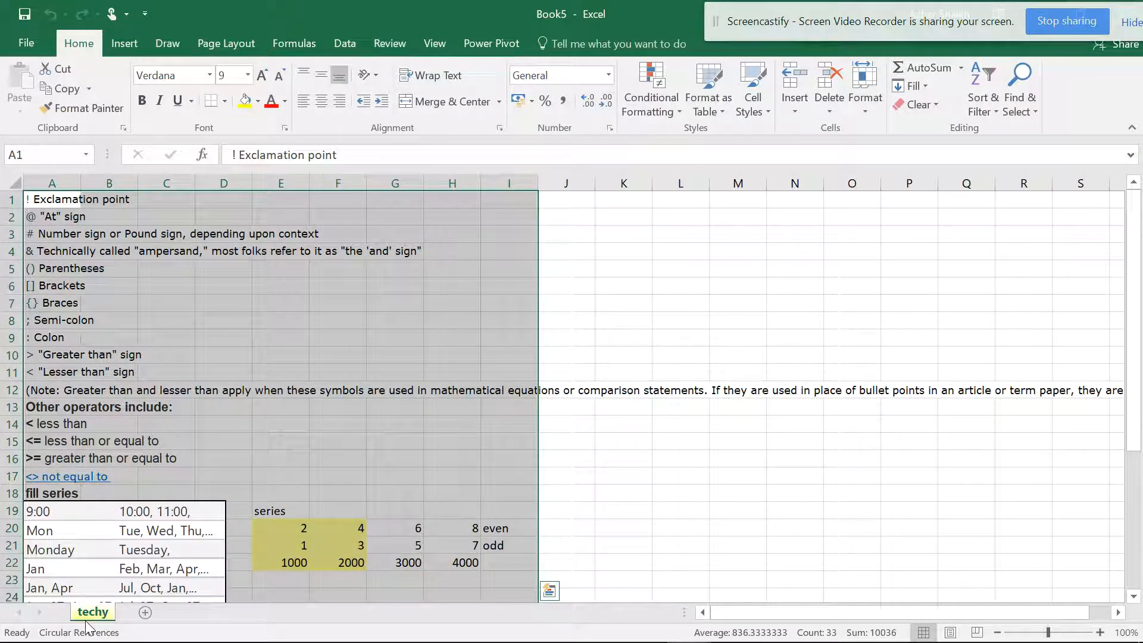
Return to the Workbook and worksheets file and duplicate the techy sheet directly after itself on the tab bar
click(687, 626)
click(391, 541)
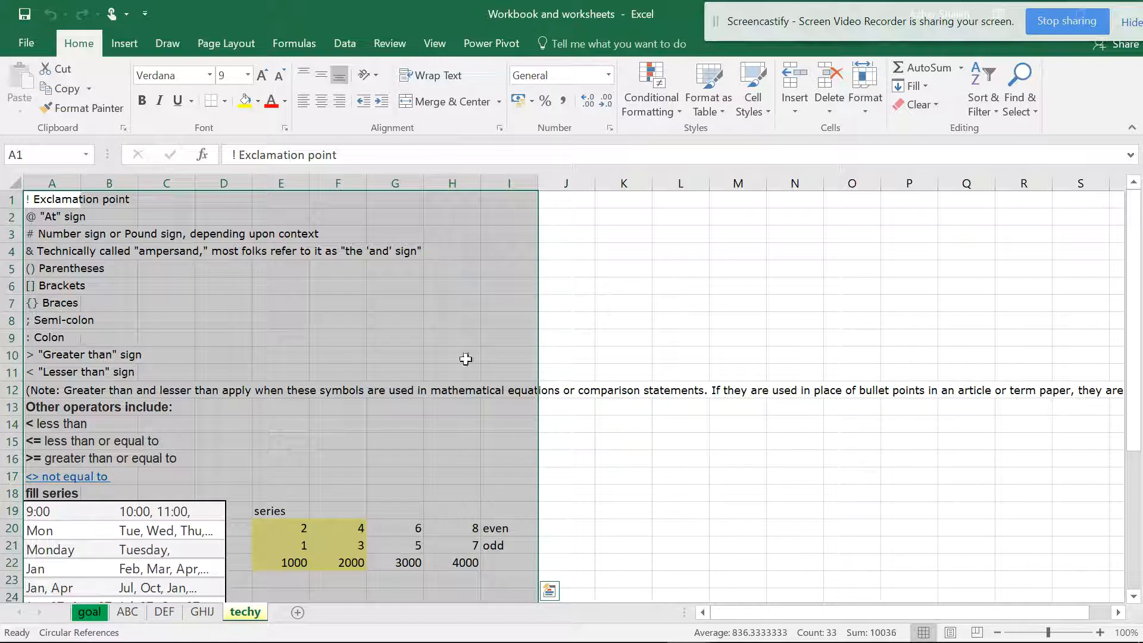
click(256, 614)
drag(257, 619, 282, 617)
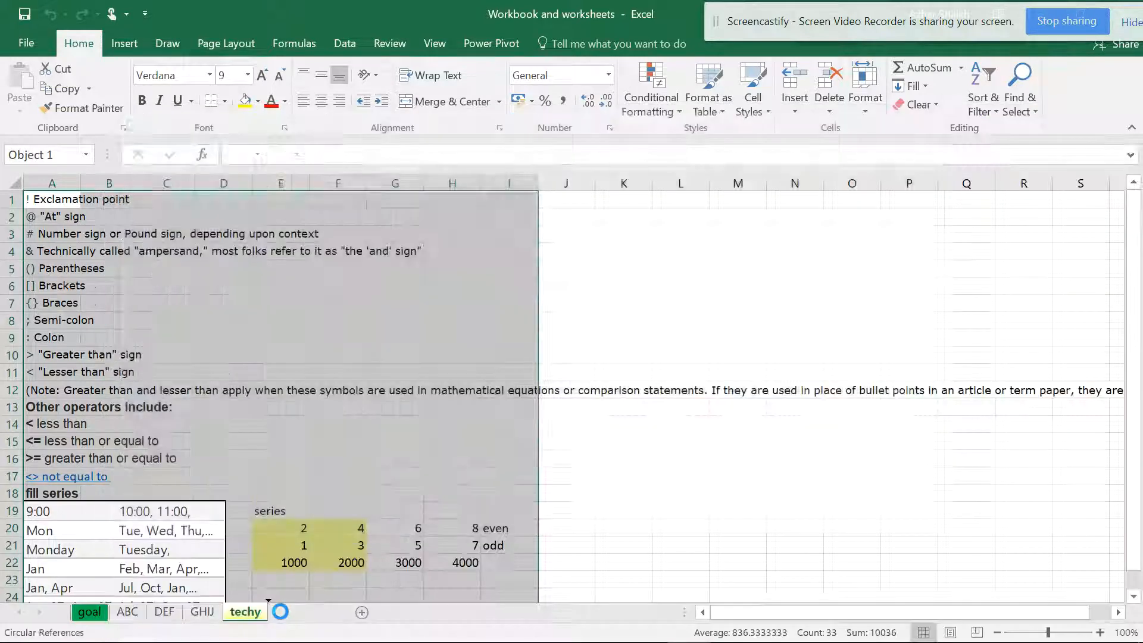
Try to move the techy (2) sheet to another open workbook with Move or Copy, without creating a copy
right_click(281, 612)
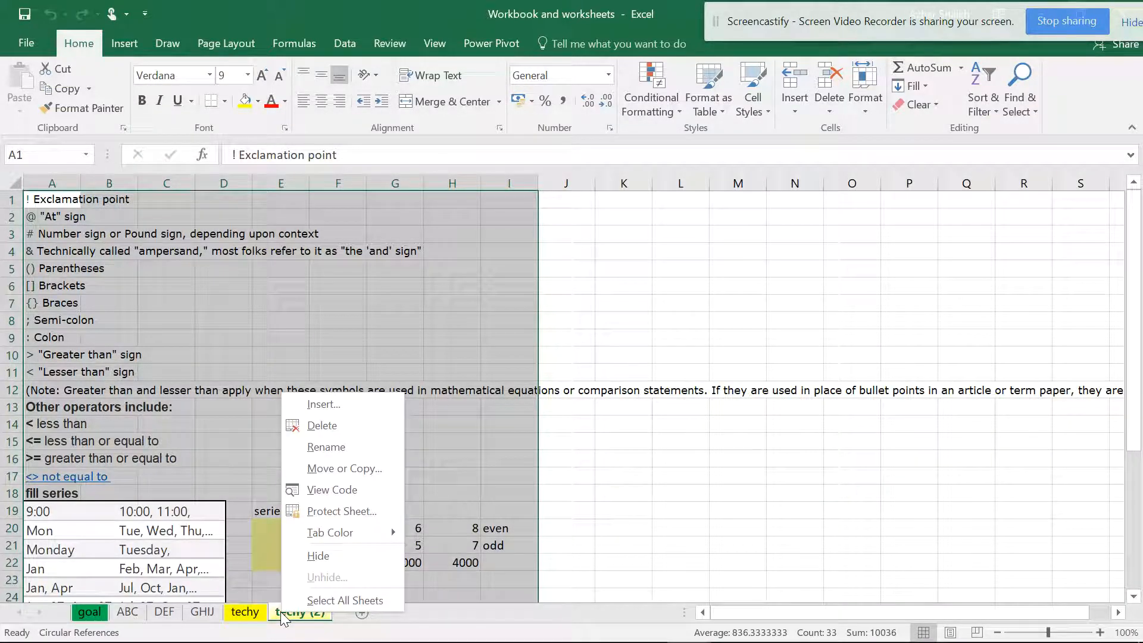
click(359, 470)
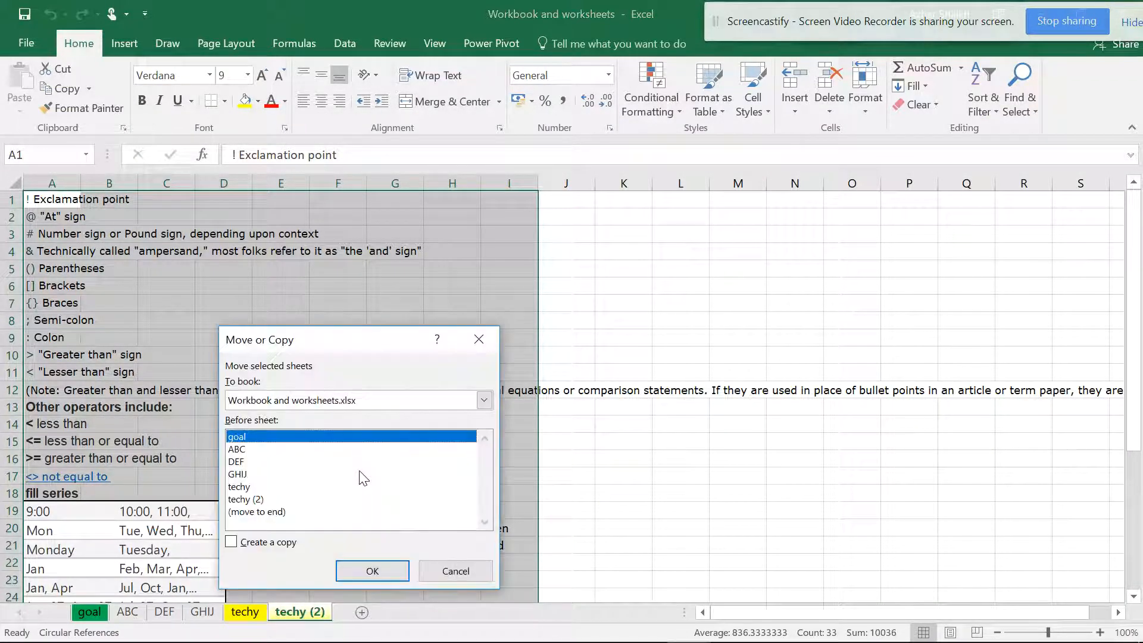
click(484, 400)
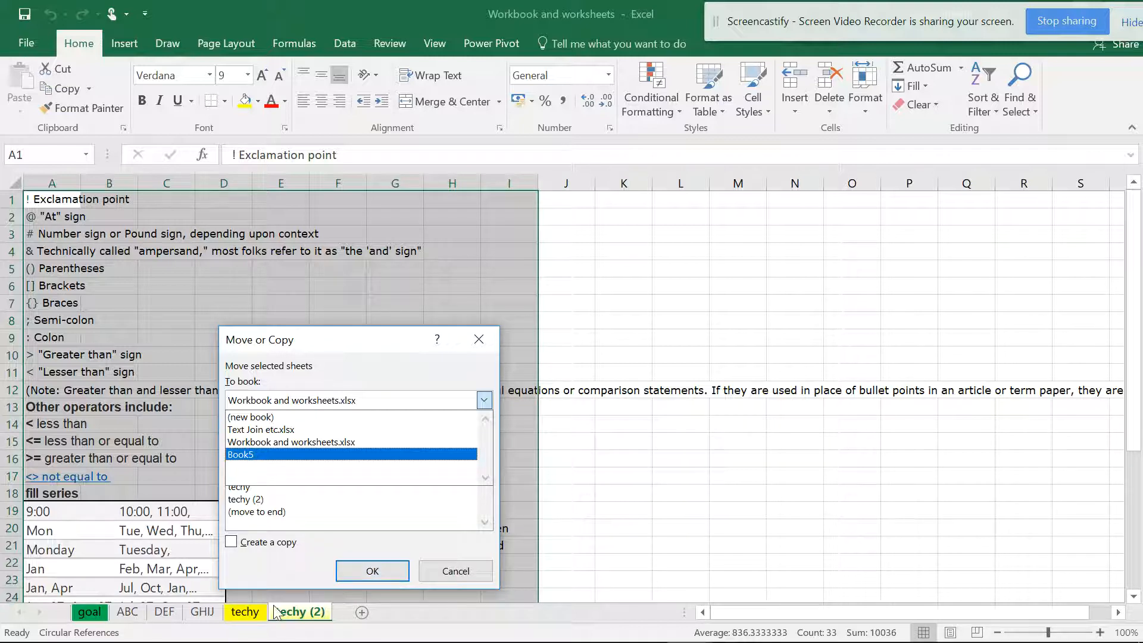
click(374, 571)
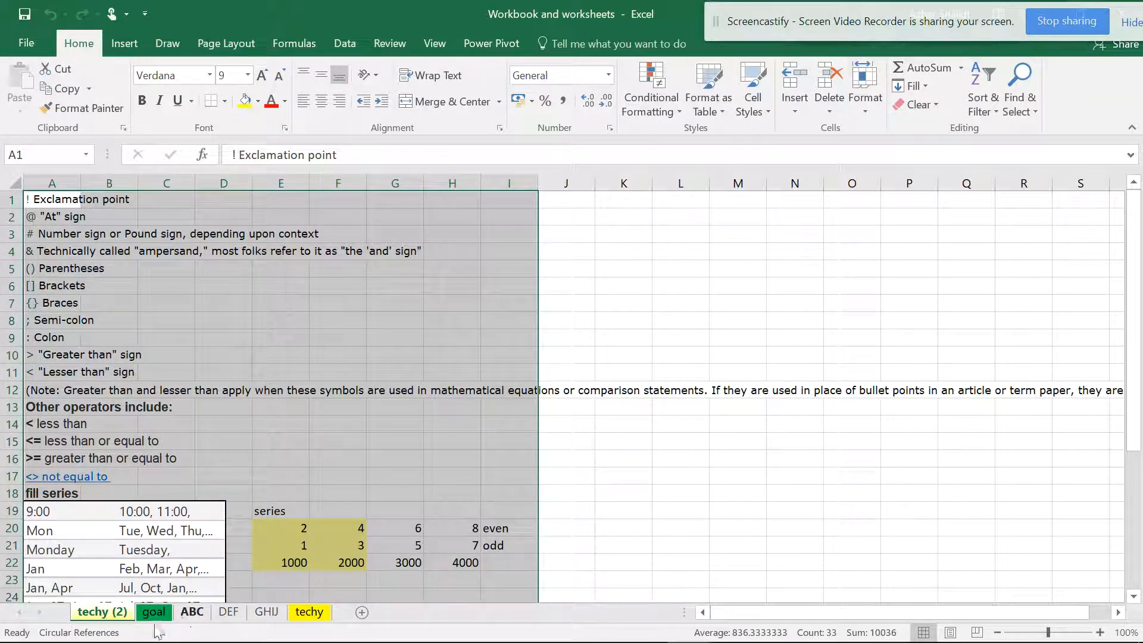
Move the techy (2) sheet to the end of the open Book5 workbook with Move or Copy, without creating a copy
right_click(119, 617)
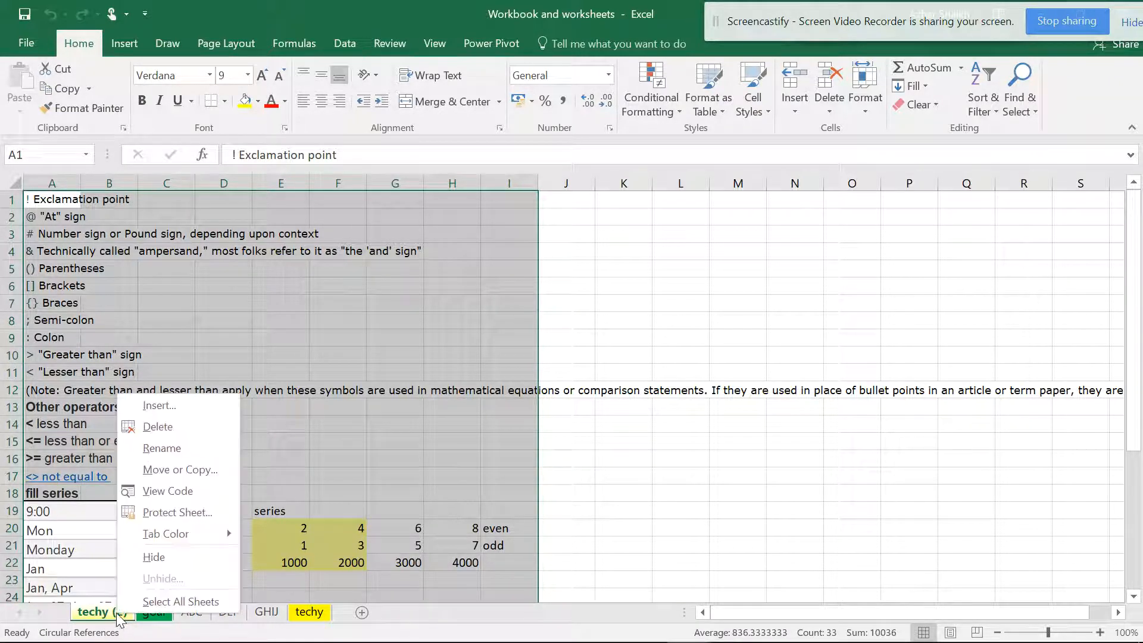
click(194, 469)
click(321, 399)
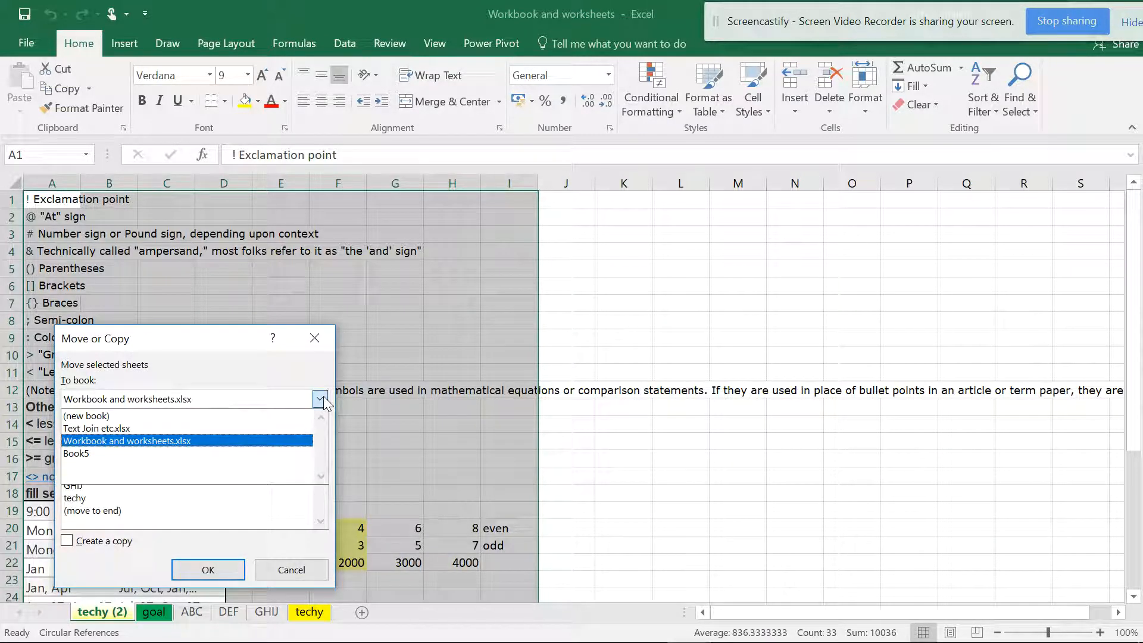
click(160, 449)
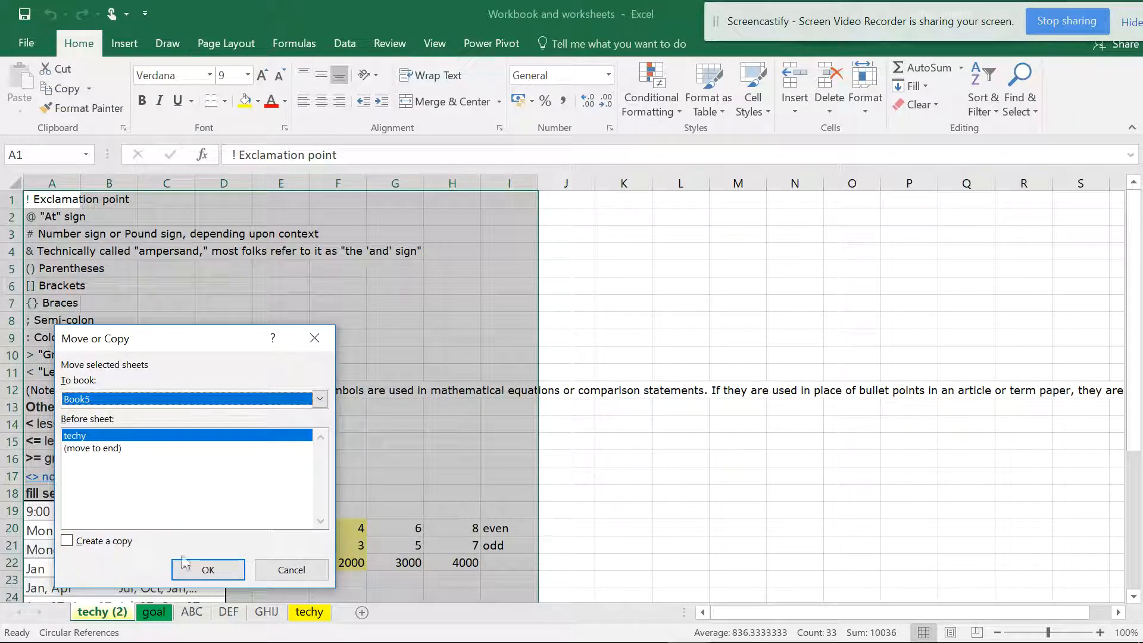
click(109, 452)
click(199, 567)
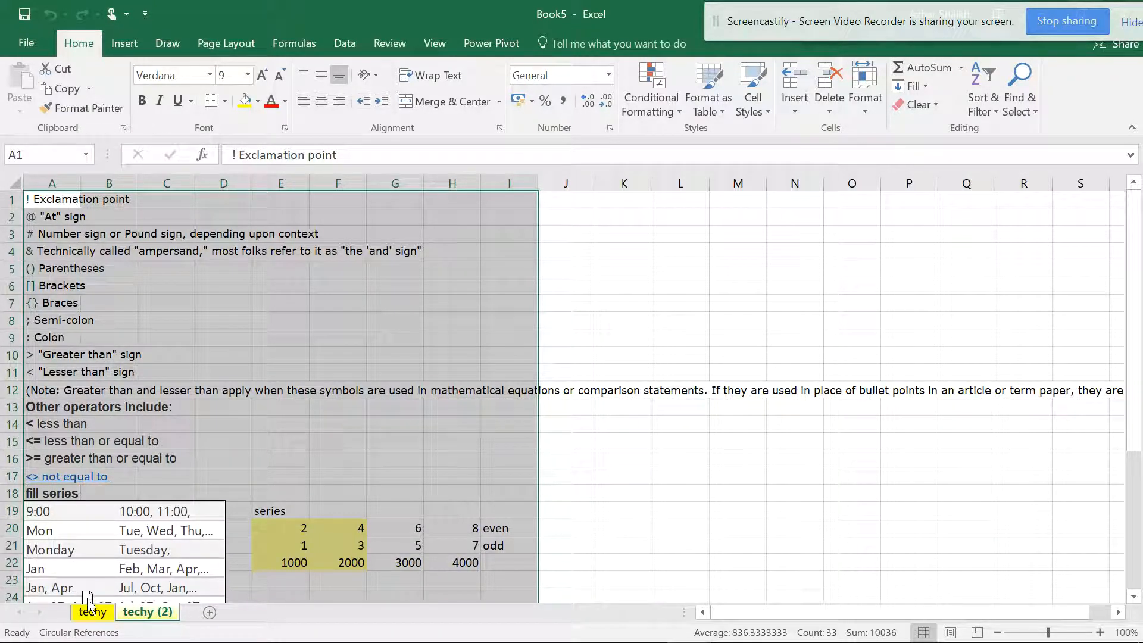
right_click(134, 610)
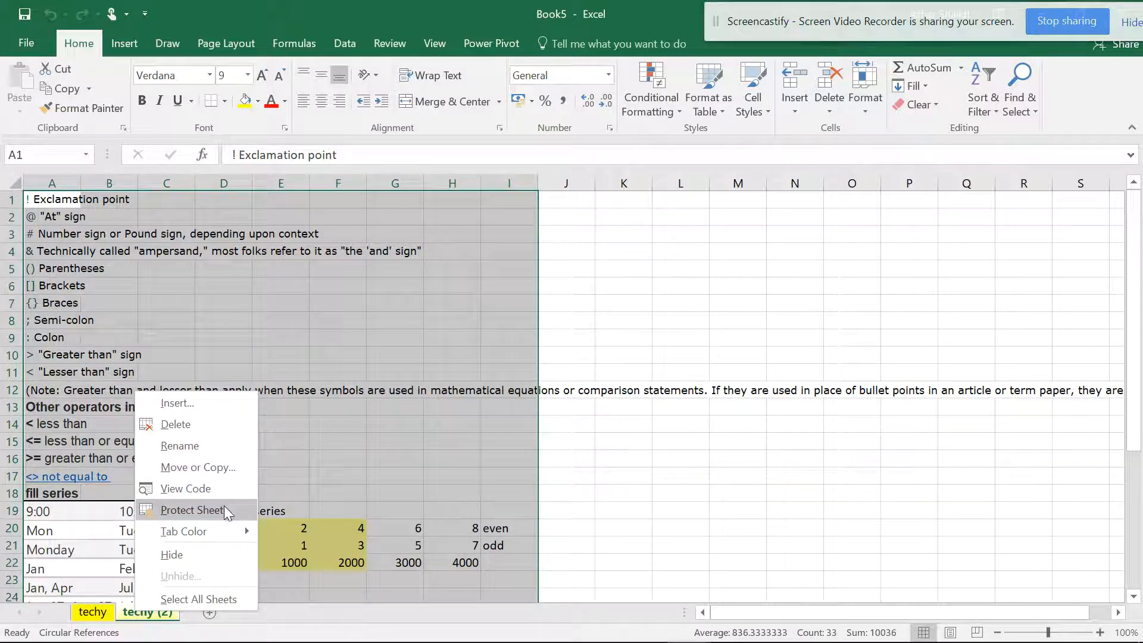
mouse_move(217, 532)
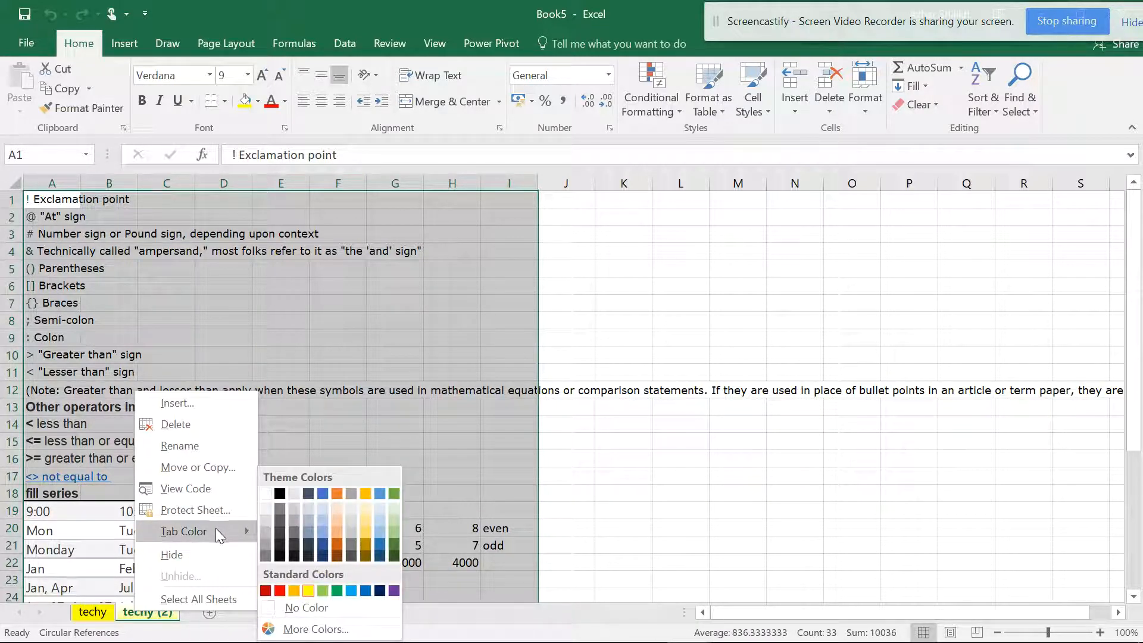
click(394, 431)
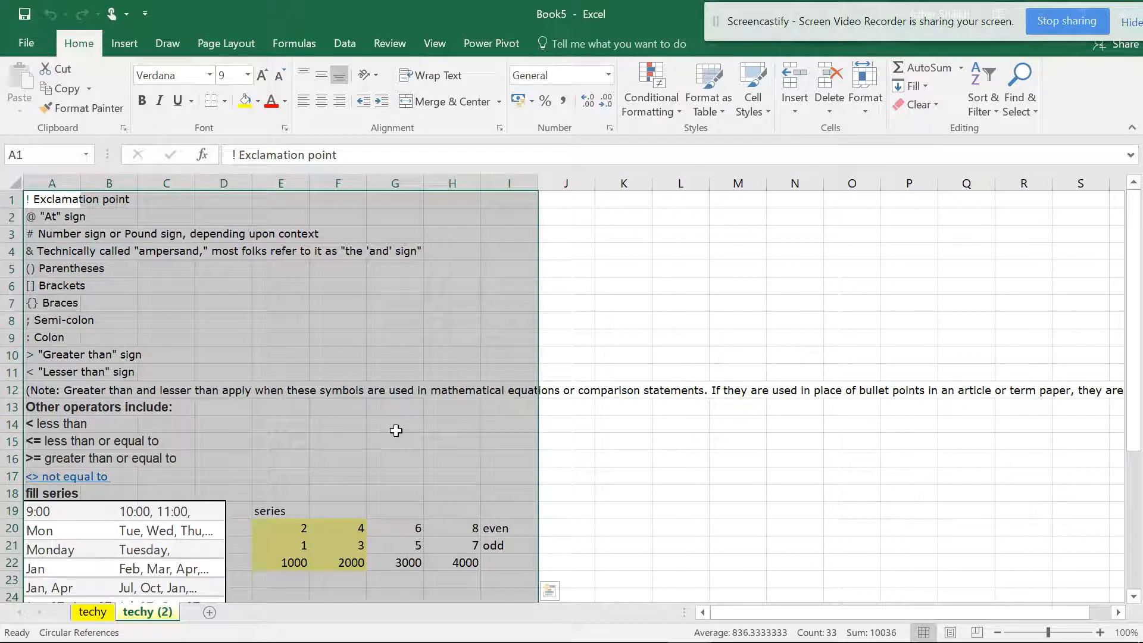
Return to the Workbook and worksheets file and hide the goal and techy sheets
key(alt+Tab)
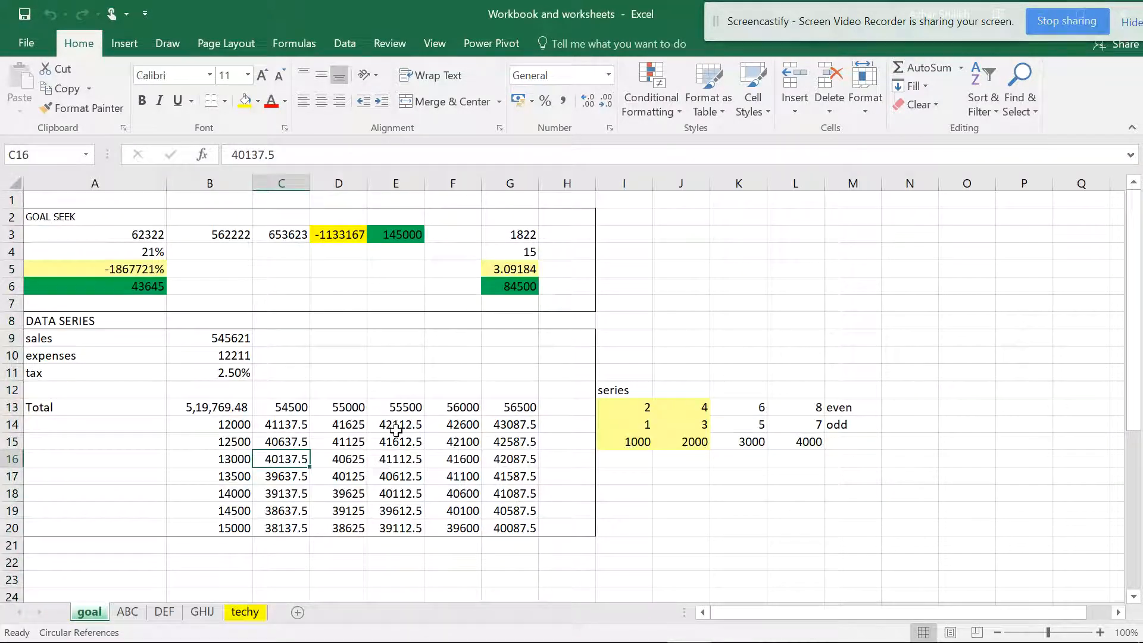
right_click(90, 617)
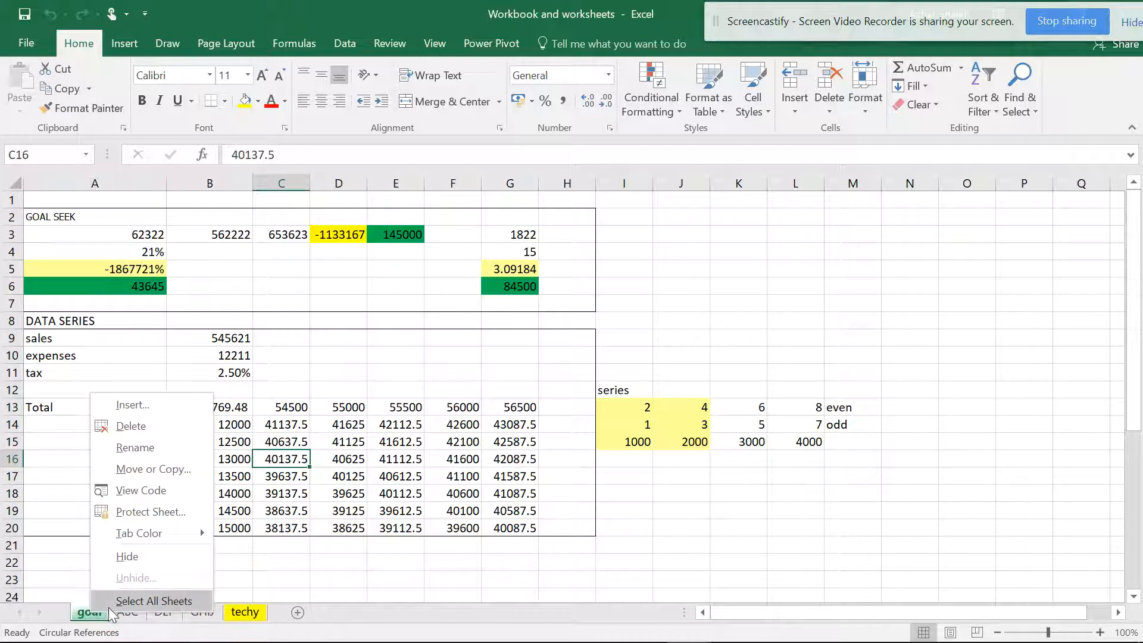
click(146, 555)
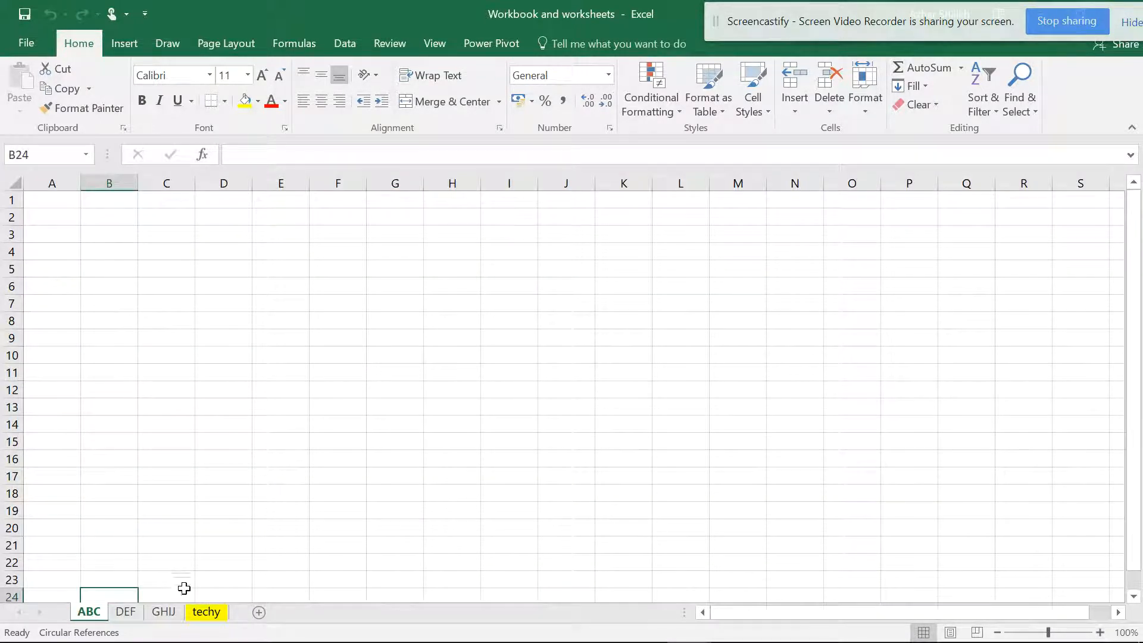
click(204, 612)
right_click(205, 612)
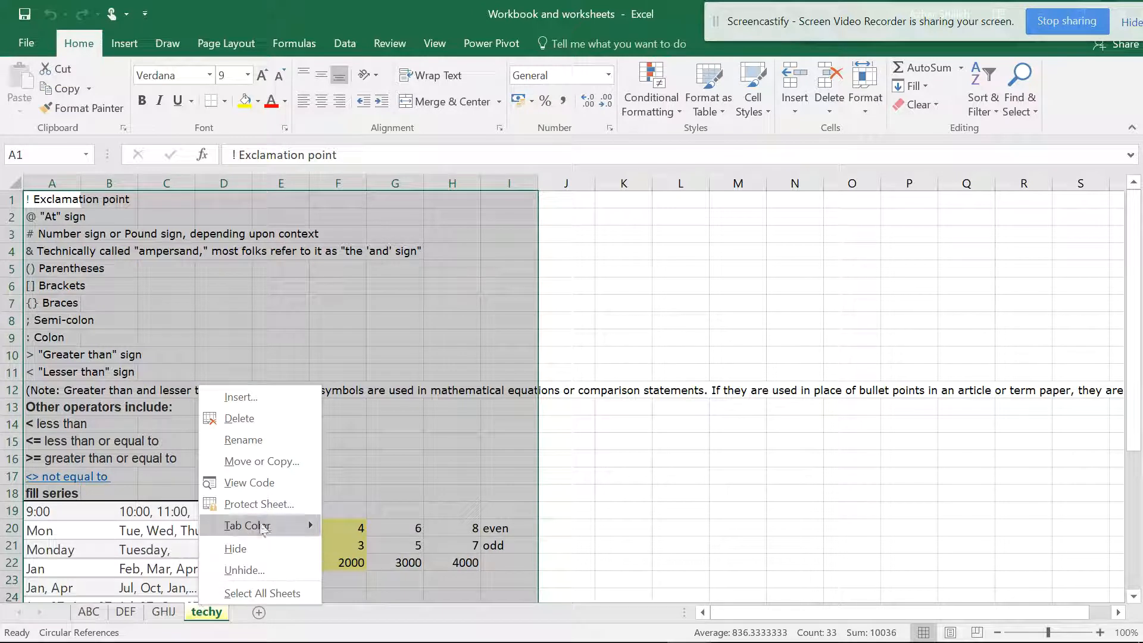
click(268, 551)
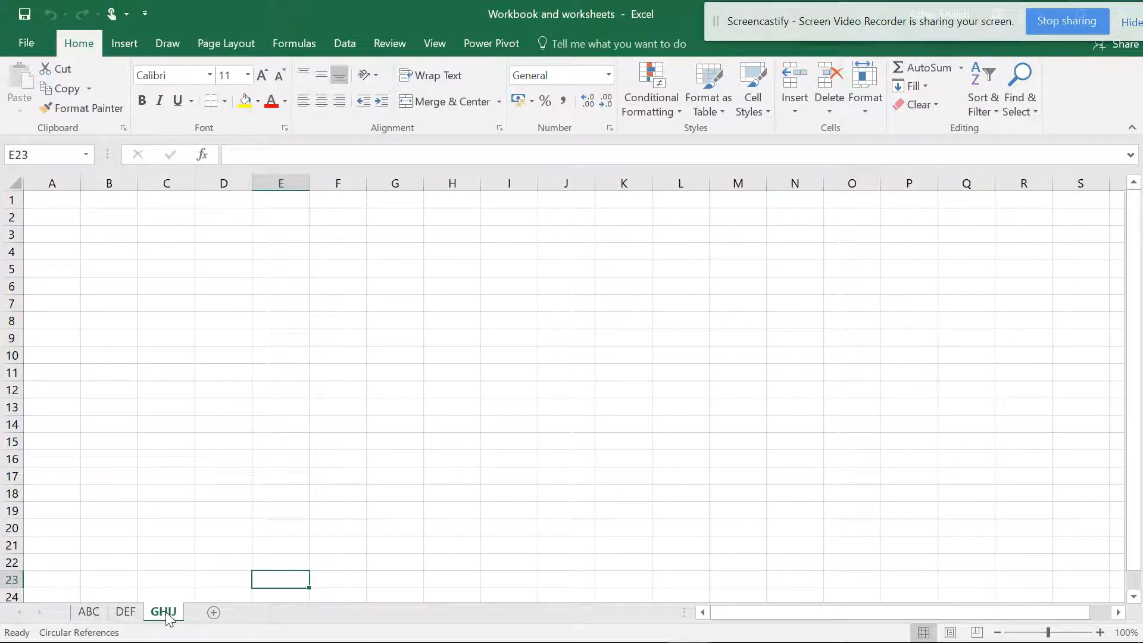
Unhide the goal sheet and the techy sheet one after the other
right_click(164, 612)
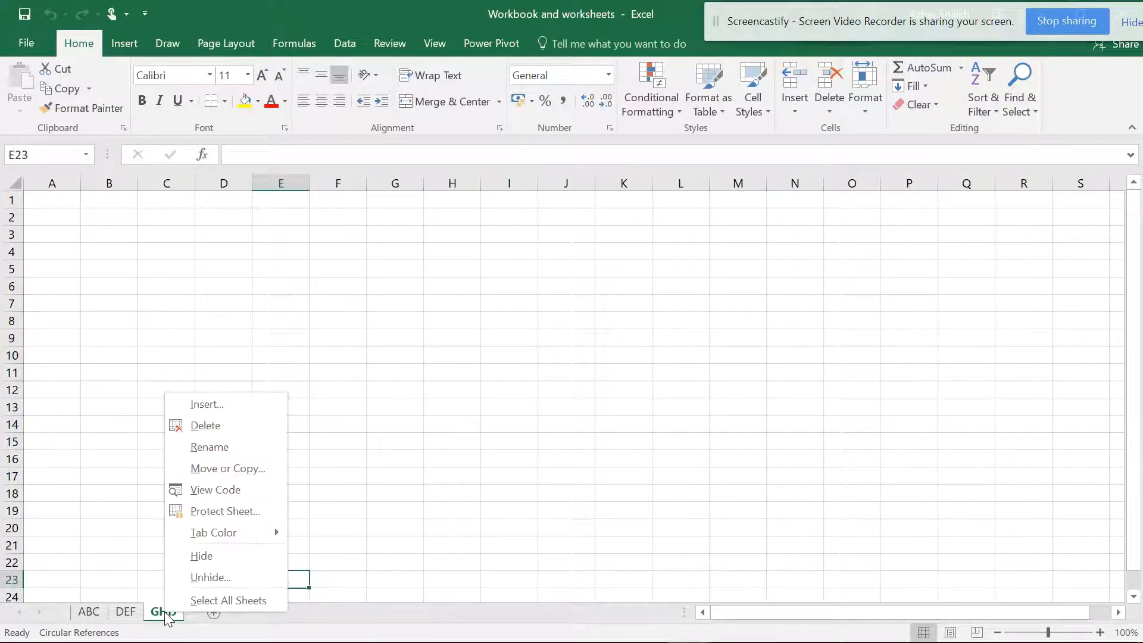
click(203, 575)
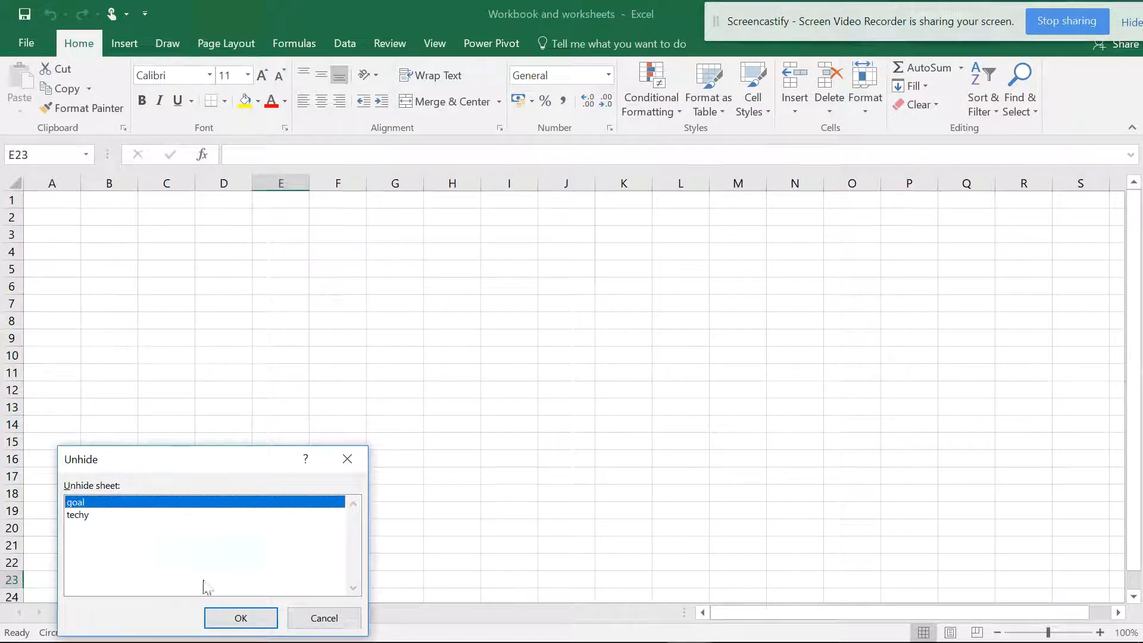
click(228, 618)
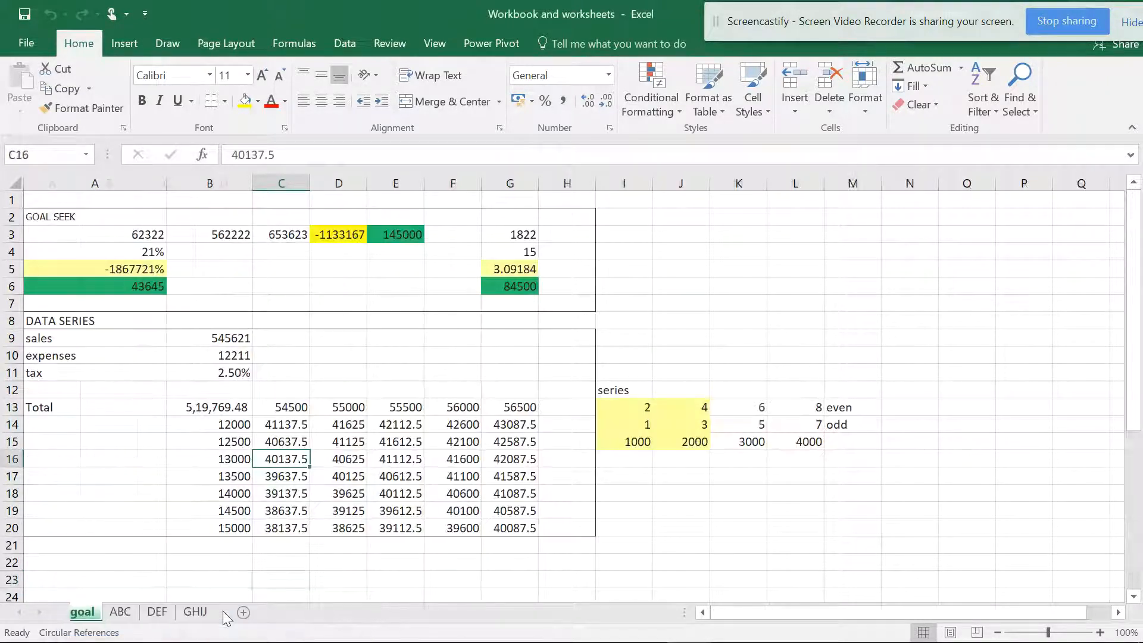
right_click(89, 612)
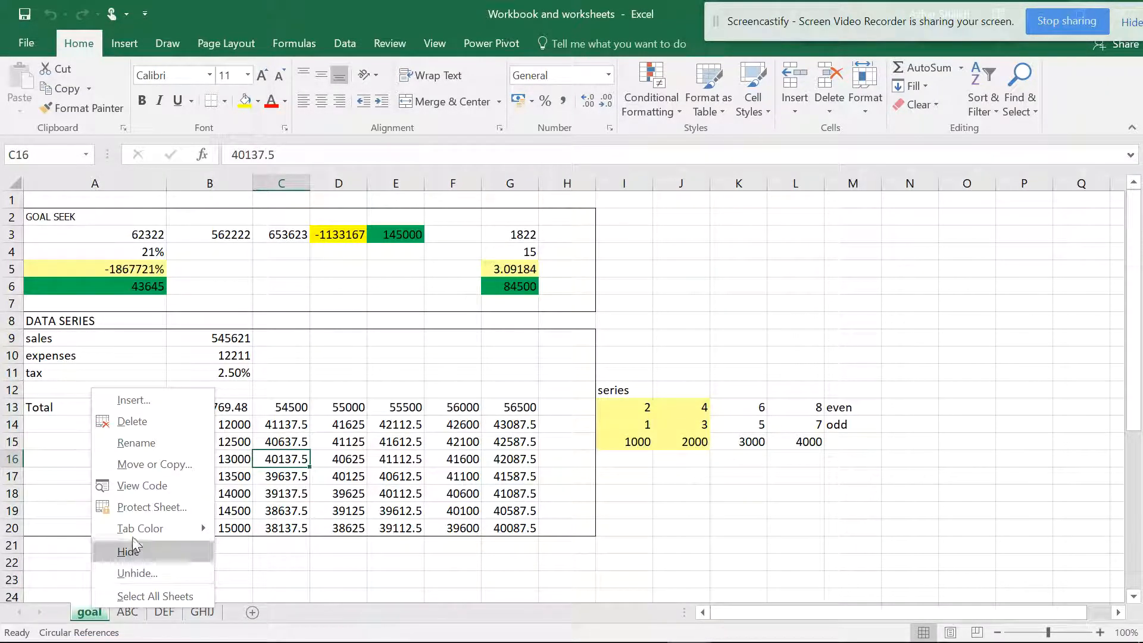
click(136, 573)
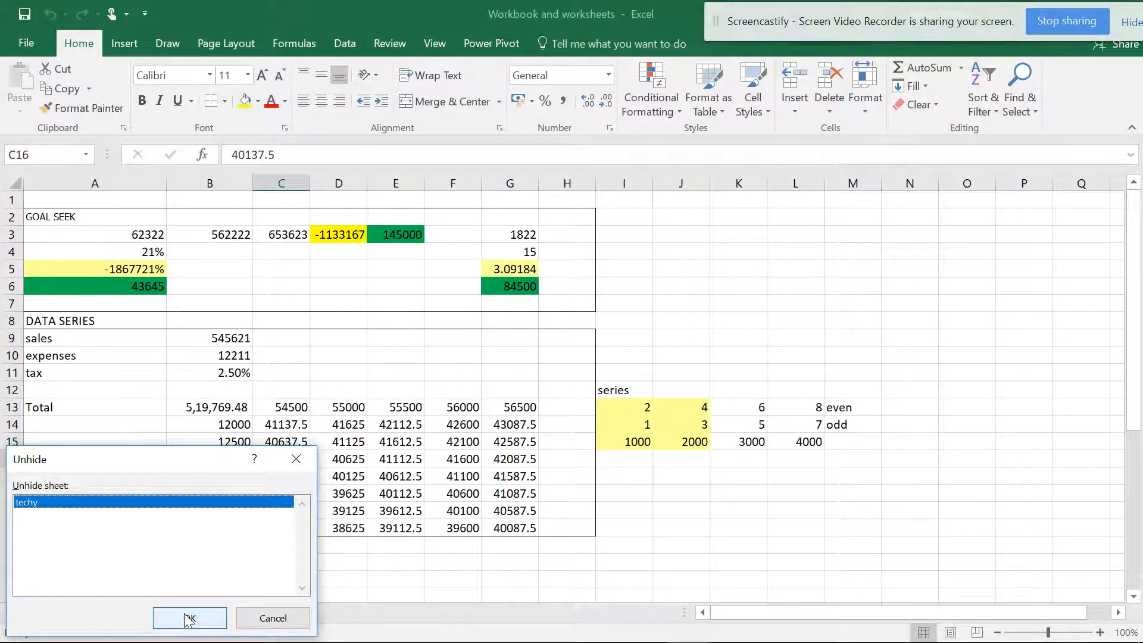
click(188, 620)
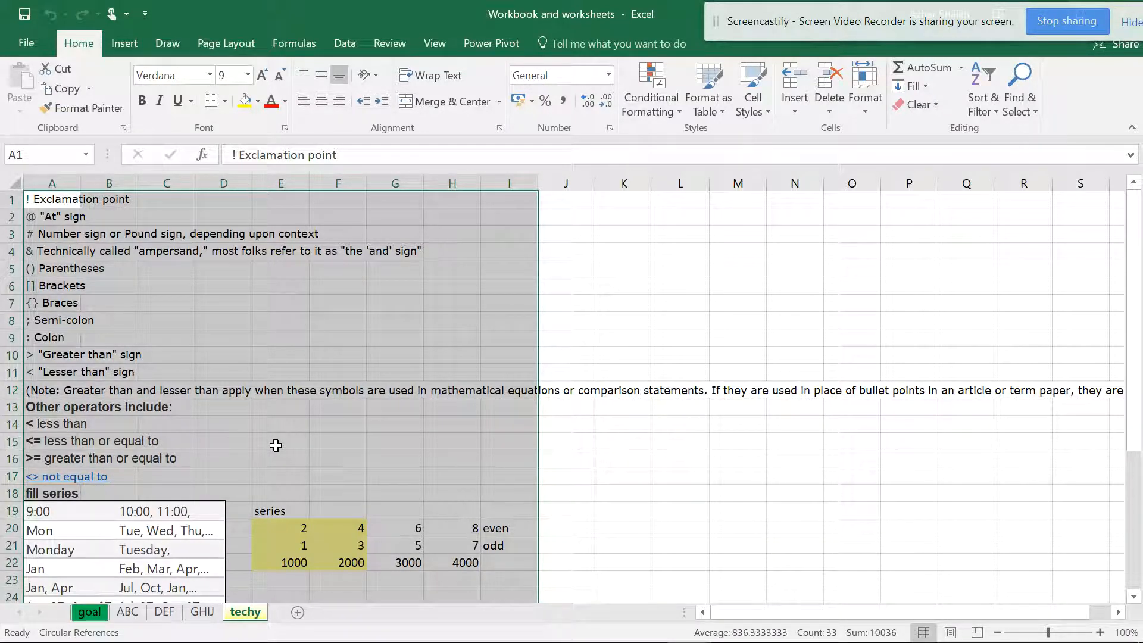
View the Protect Sheet options for the techy sheet without applying them
right_click(243, 613)
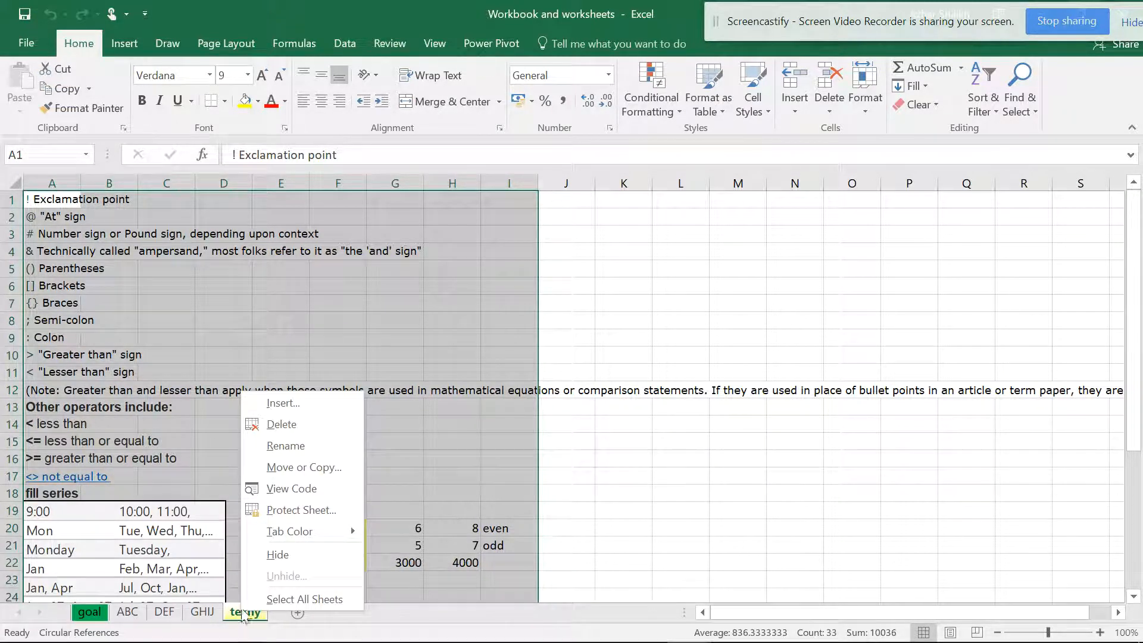
click(316, 508)
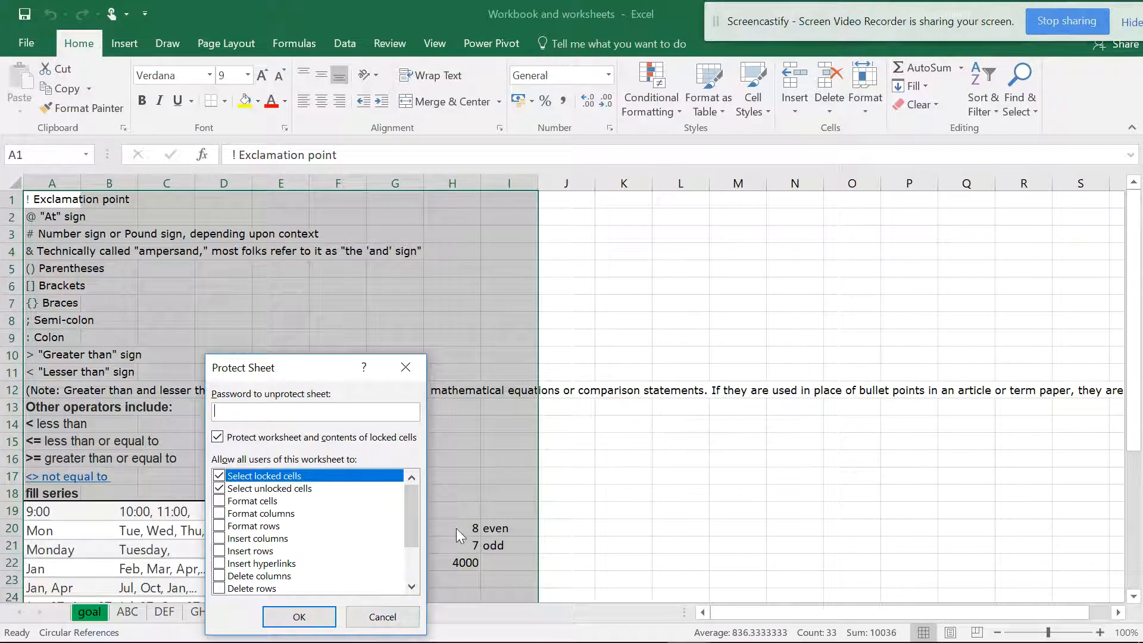
click(375, 622)
click(280, 459)
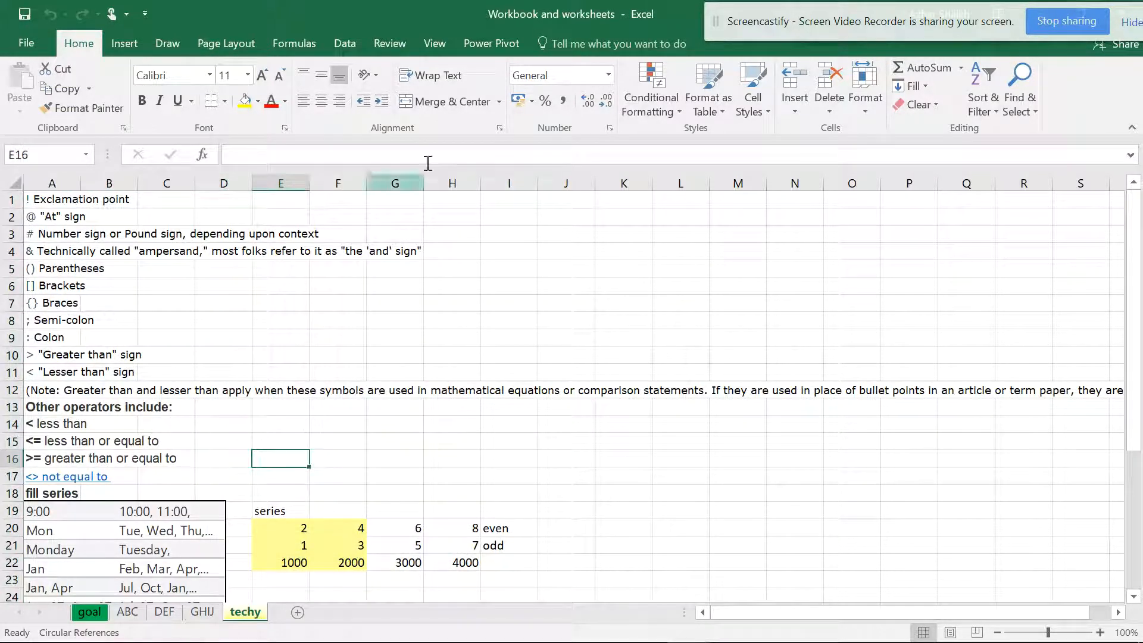
Protect the structure of the workbook without setting a password
click(402, 42)
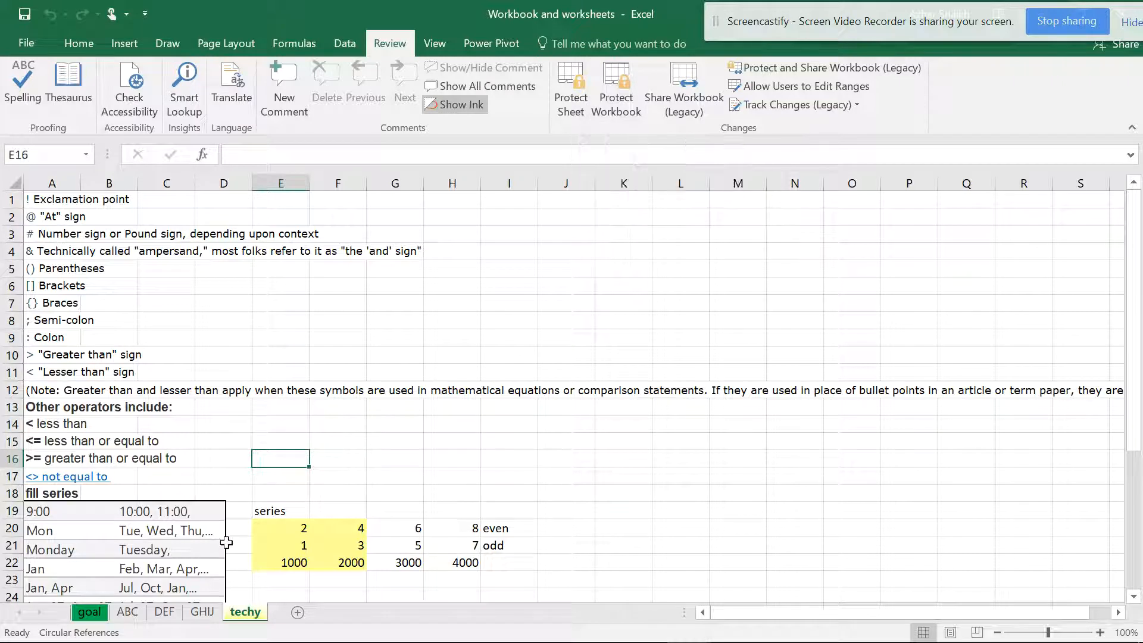
mouse_move(234, 605)
mouse_down()
mouse_move(206, 602)
mouse_move(253, 608)
mouse_move(313, 573)
mouse_move(242, 599)
mouse_up()
drag(292, 567, 279, 581)
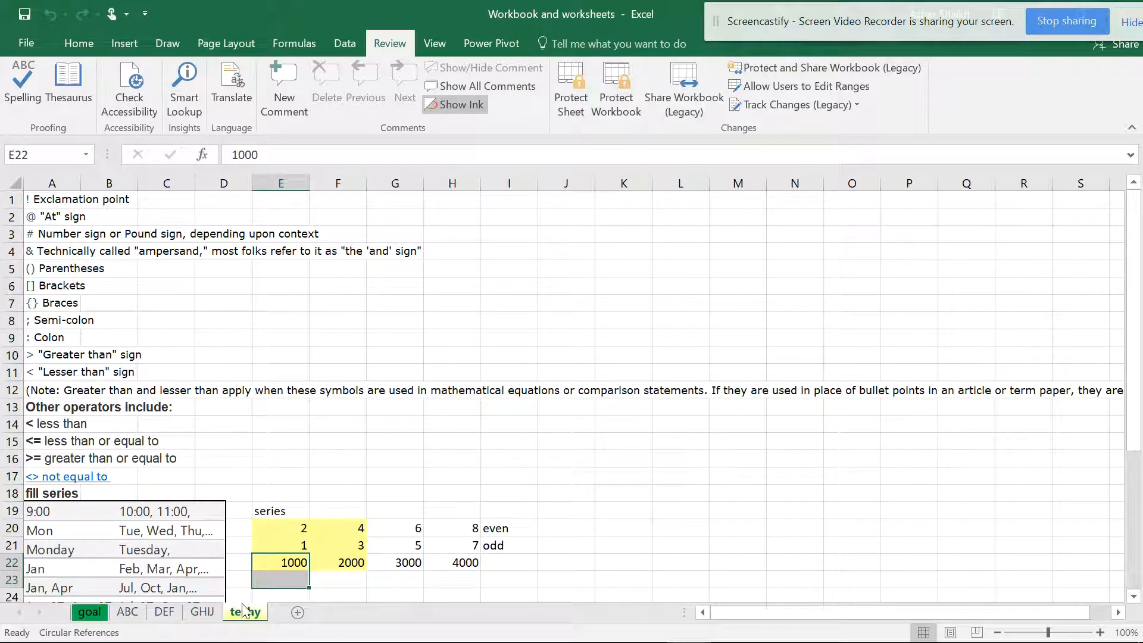
click(617, 100)
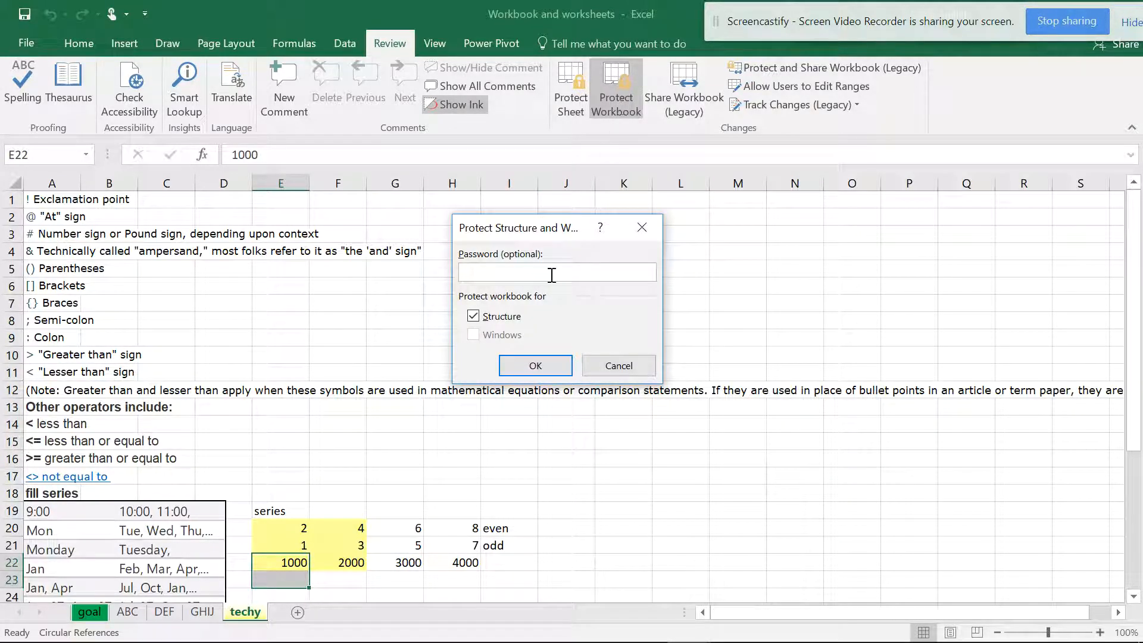
click(538, 367)
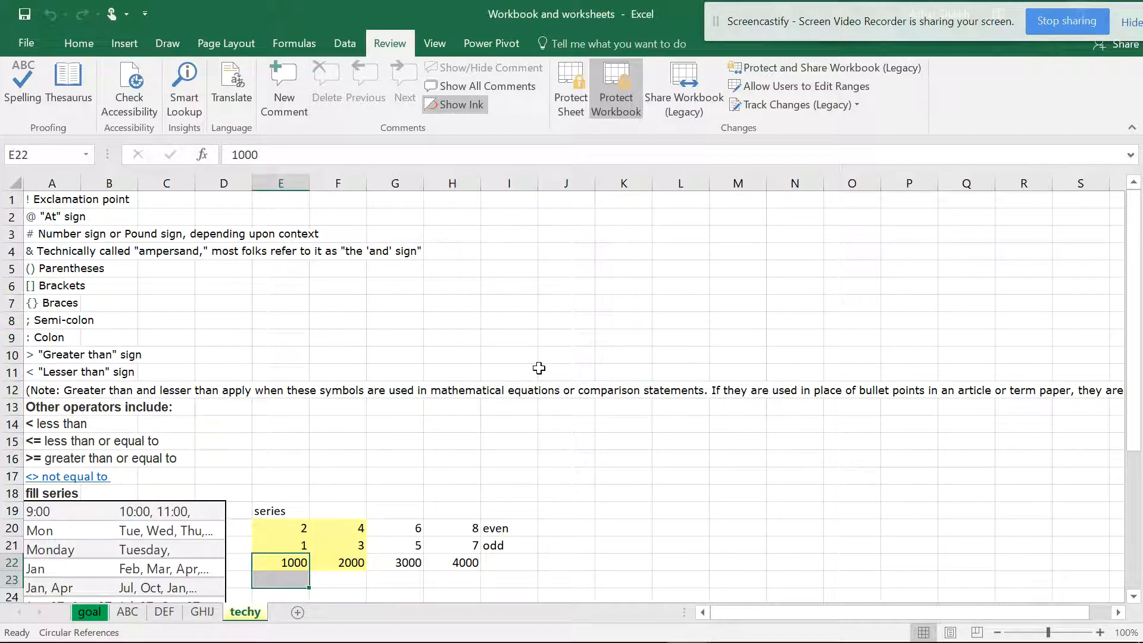
Try to move the techy sheet among the other sheets and examine which sheet commands are available under workbook protection
drag(255, 613, 194, 613)
right_click(240, 603)
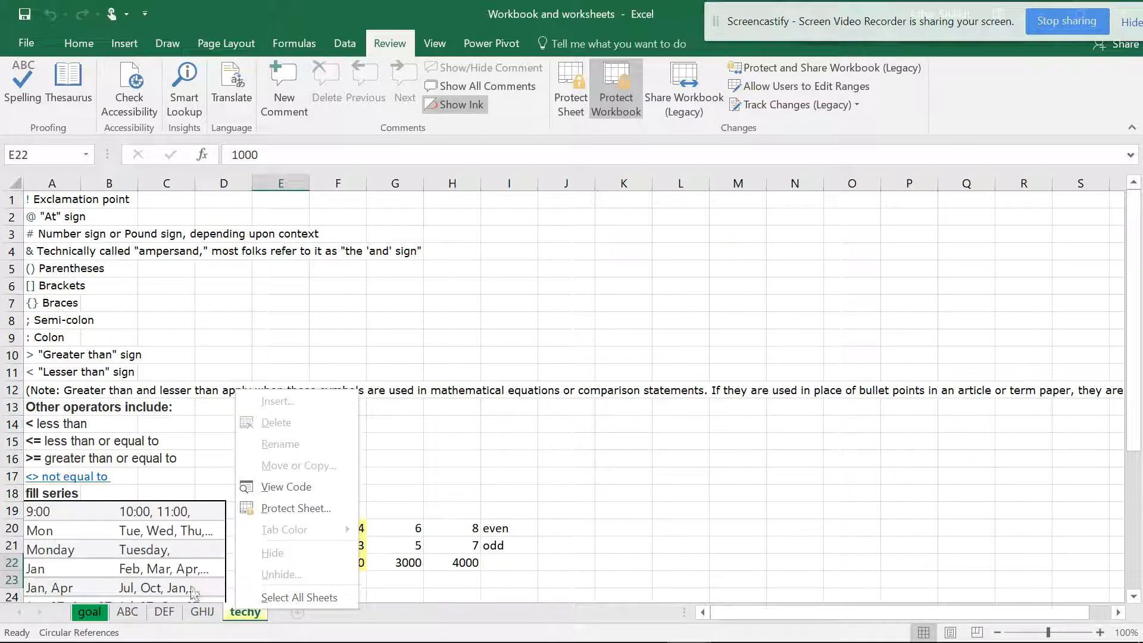
drag(242, 616, 270, 610)
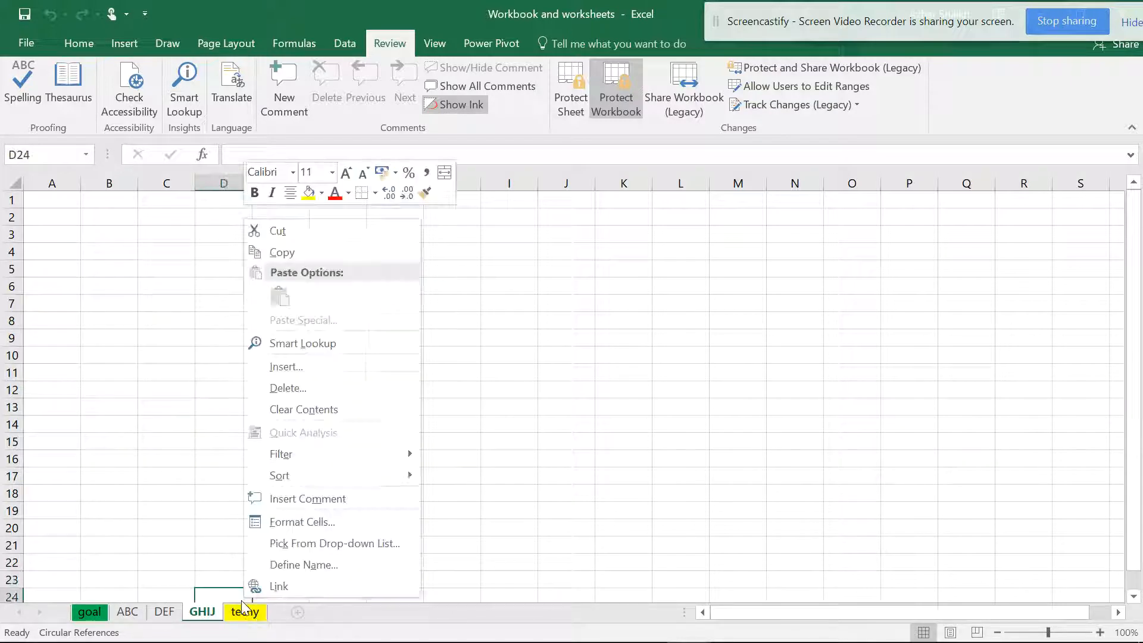
right_click(240, 611)
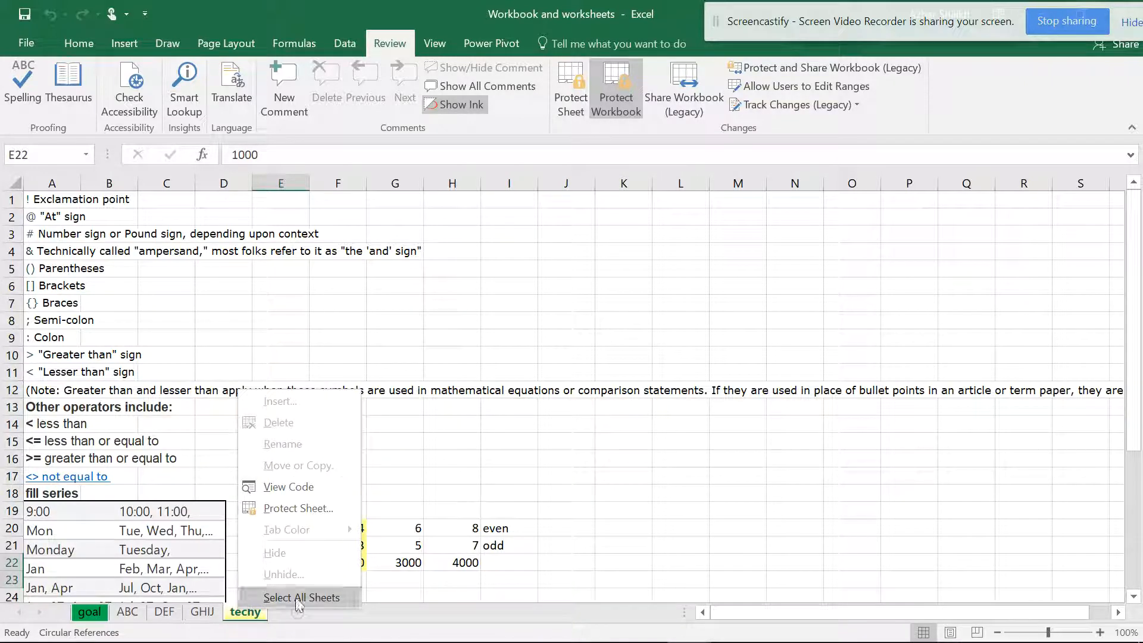
Remove the workbook structure protection and check the sheet commands available for techy
click(230, 616)
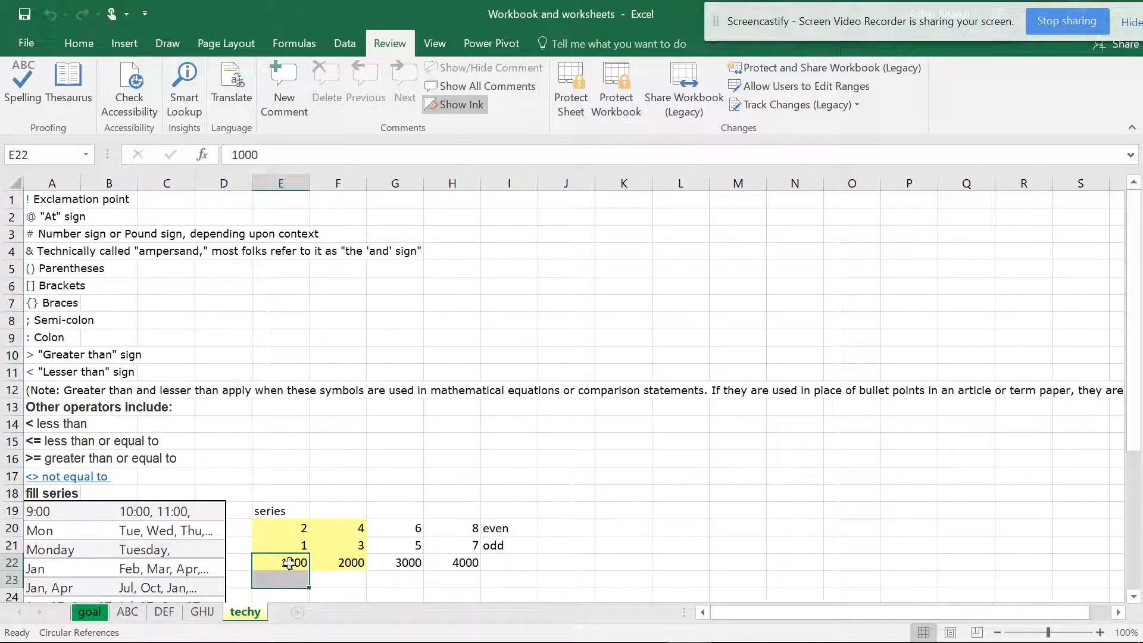
right_click(236, 617)
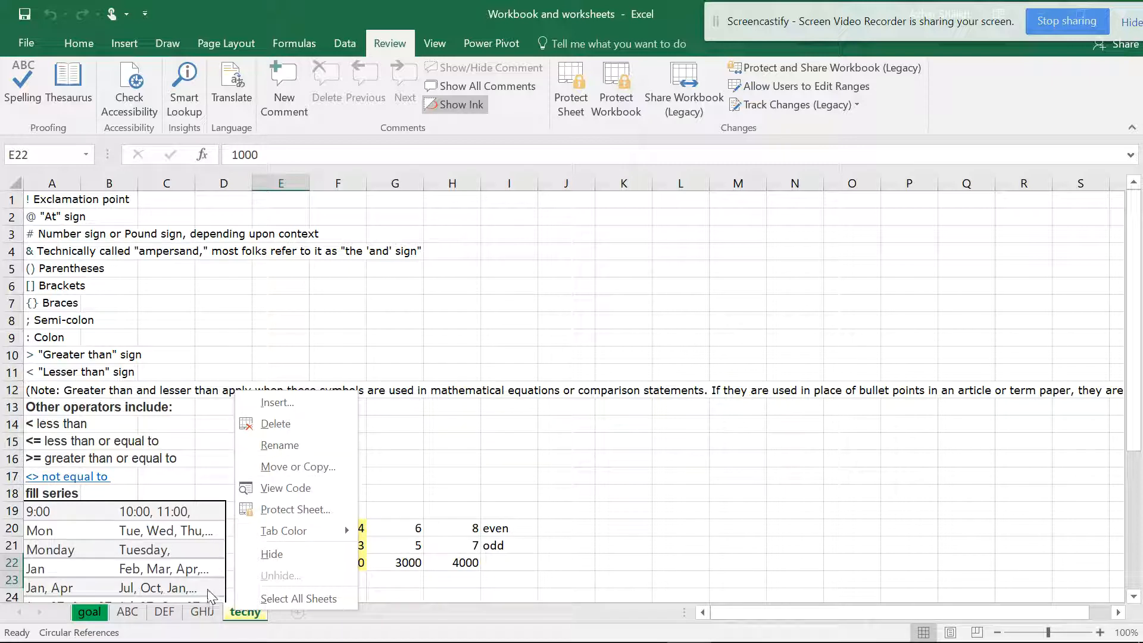
click(230, 615)
right_click(229, 614)
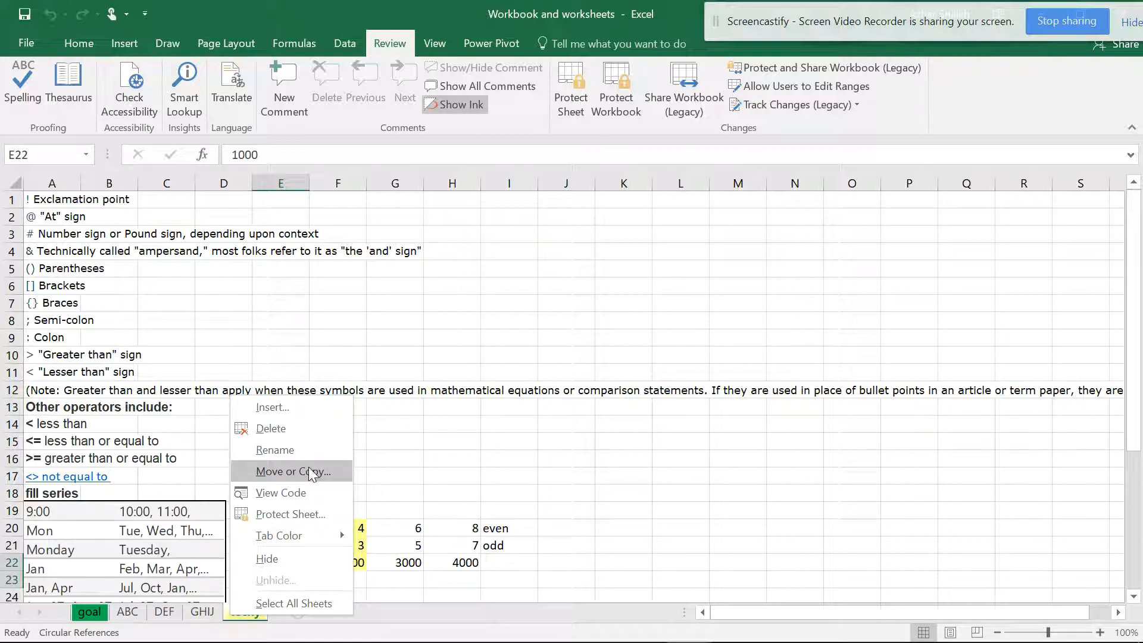
Protect the workbook structure, entering and confirming a protection password, and check the sheet commands available for techy
click(627, 85)
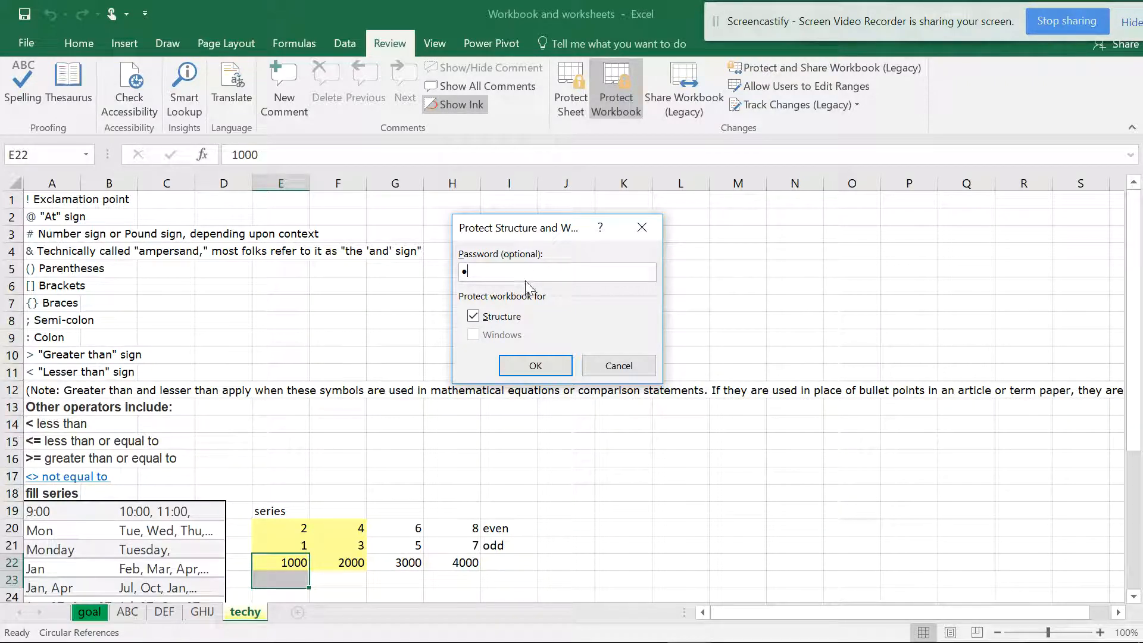
click(529, 366)
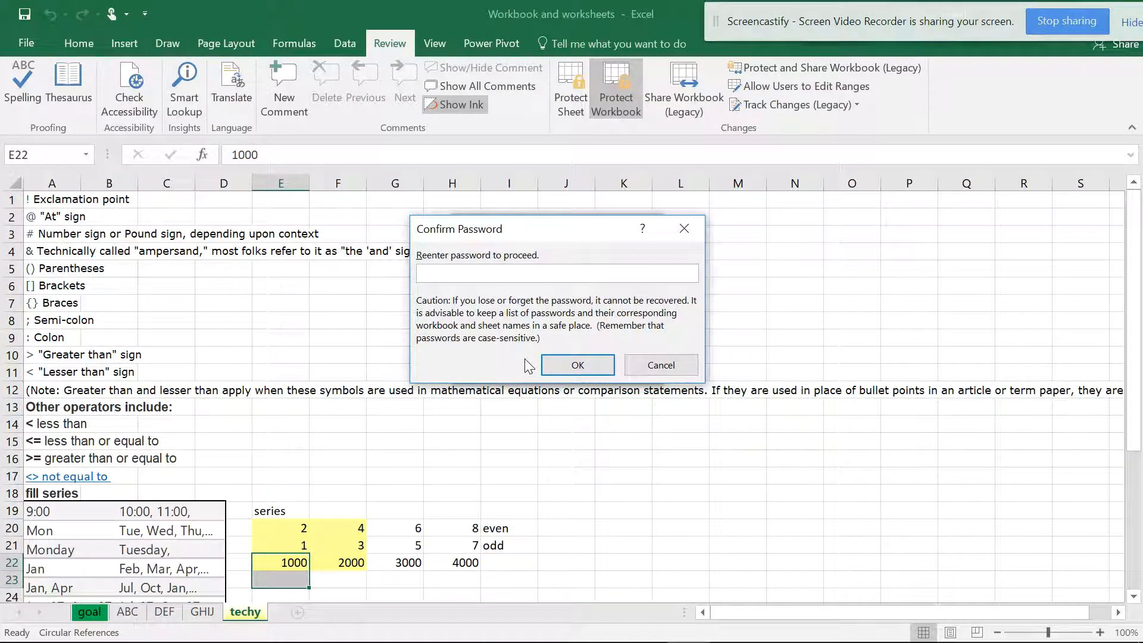
click(561, 359)
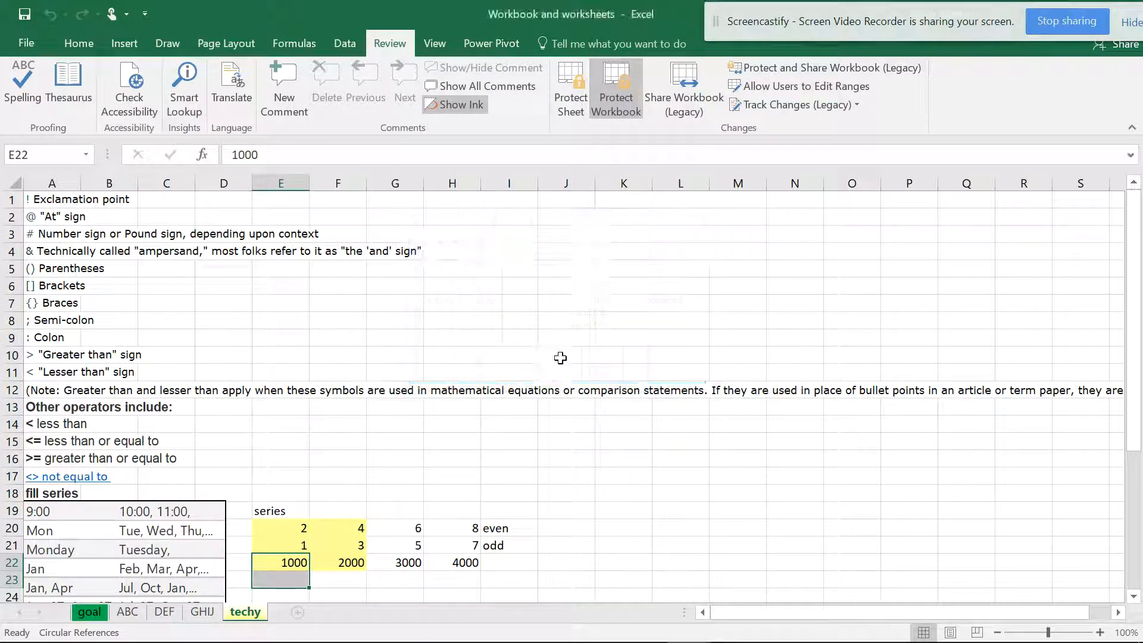
right_click(238, 613)
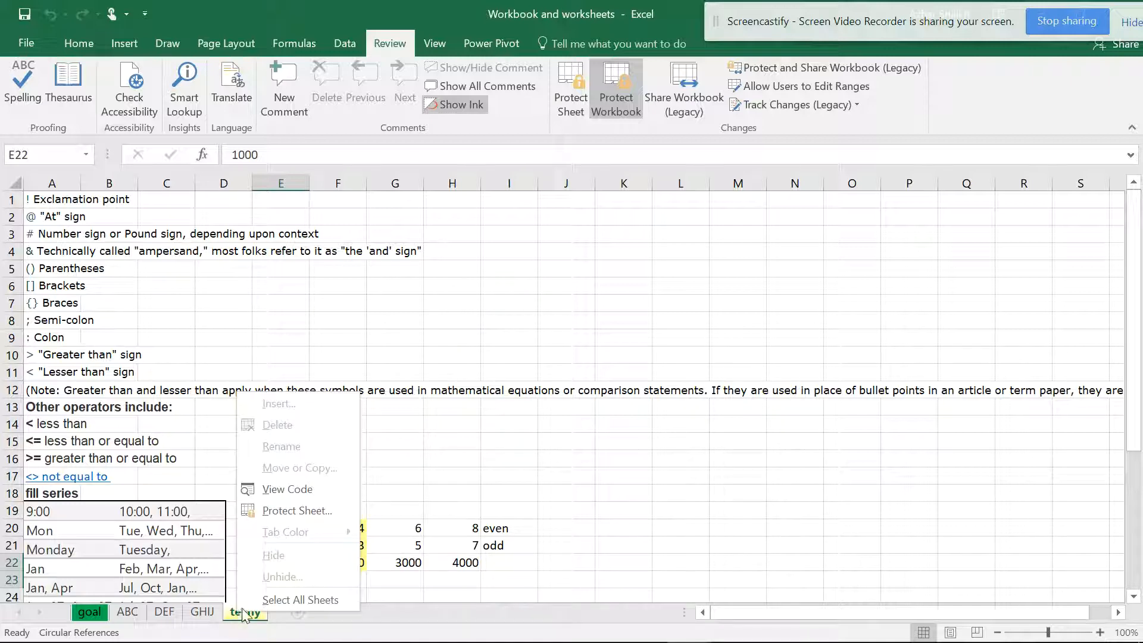
Try to move the techy and GHIJ sheets under workbook protection and check the sheet commands available for GHIJ
click(215, 580)
drag(242, 612, 287, 586)
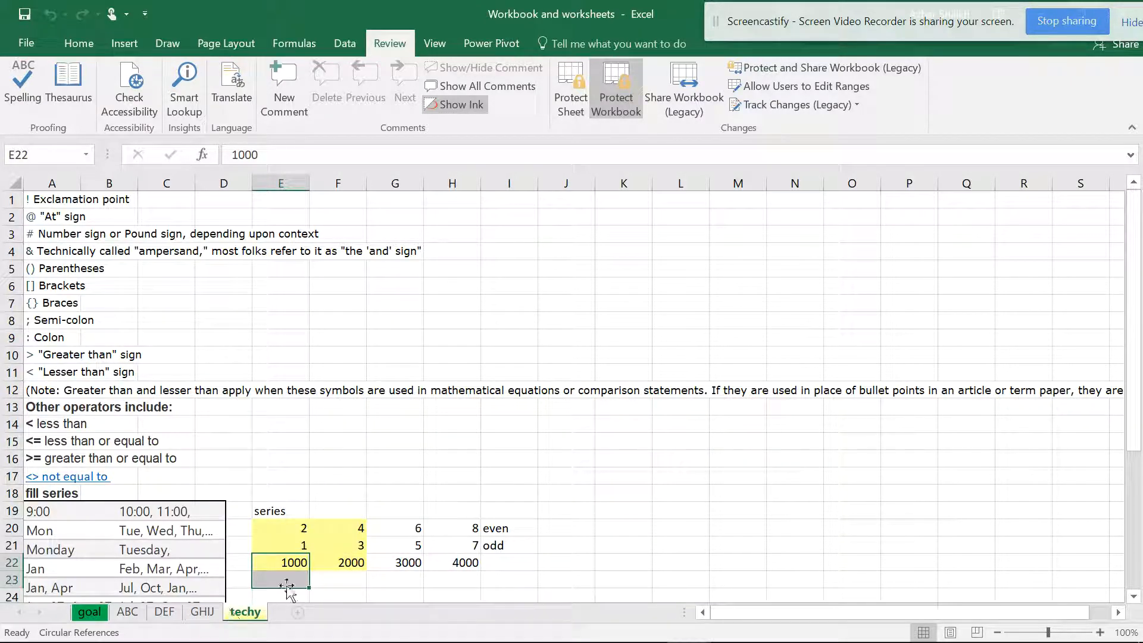
drag(203, 612, 374, 471)
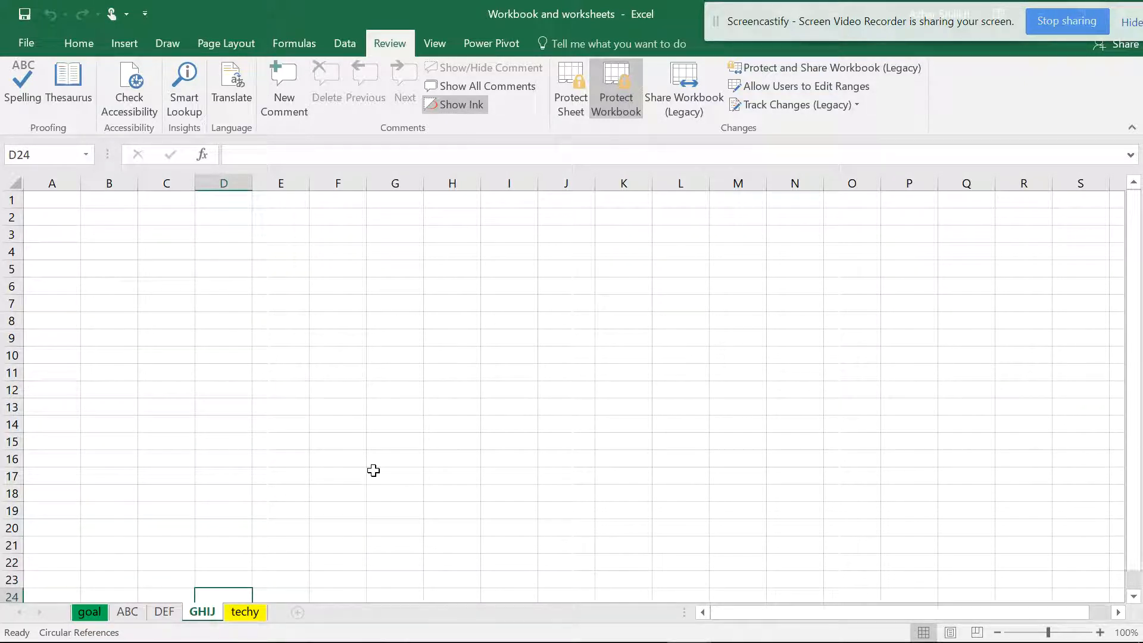
right_click(202, 612)
key(Escape)
Remove the workbook structure protection by entering the protection password
click(620, 101)
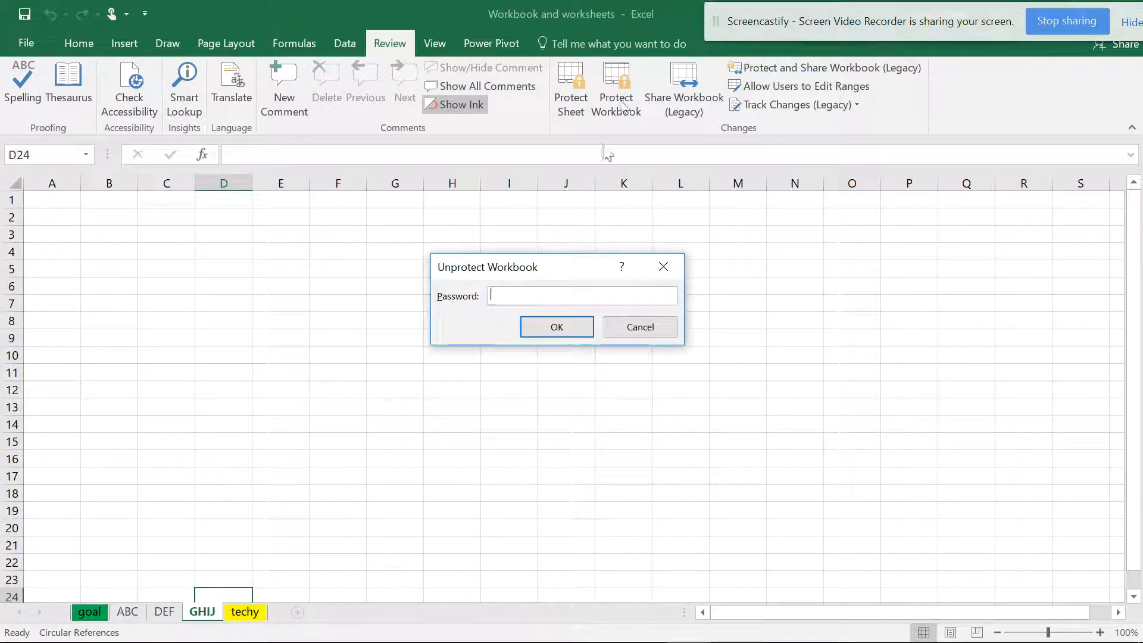
text(a)
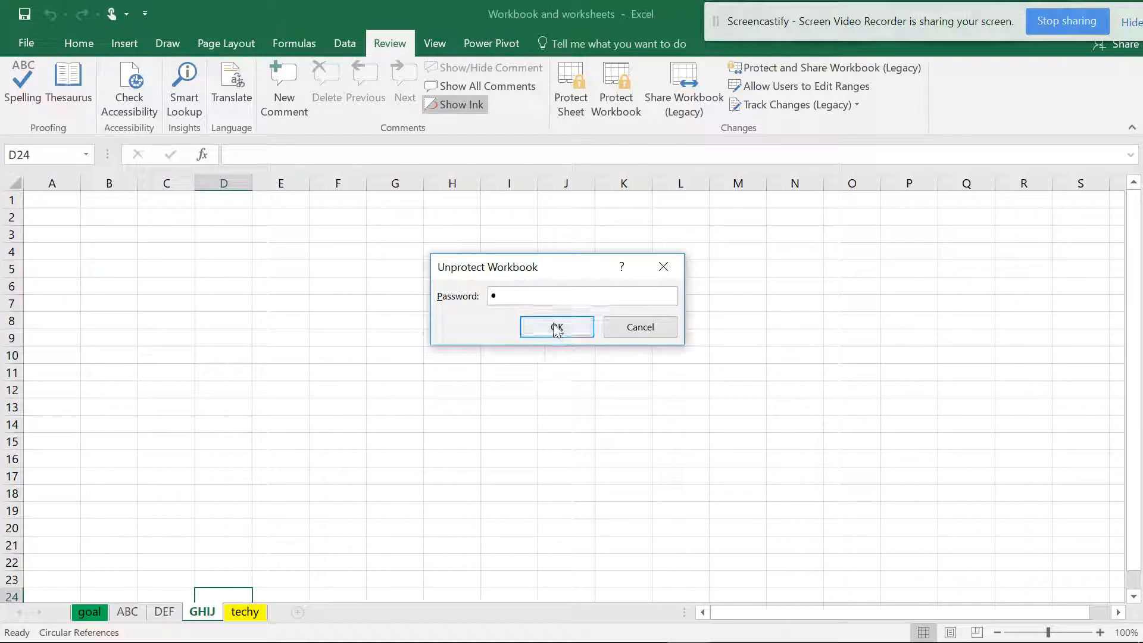
click(556, 328)
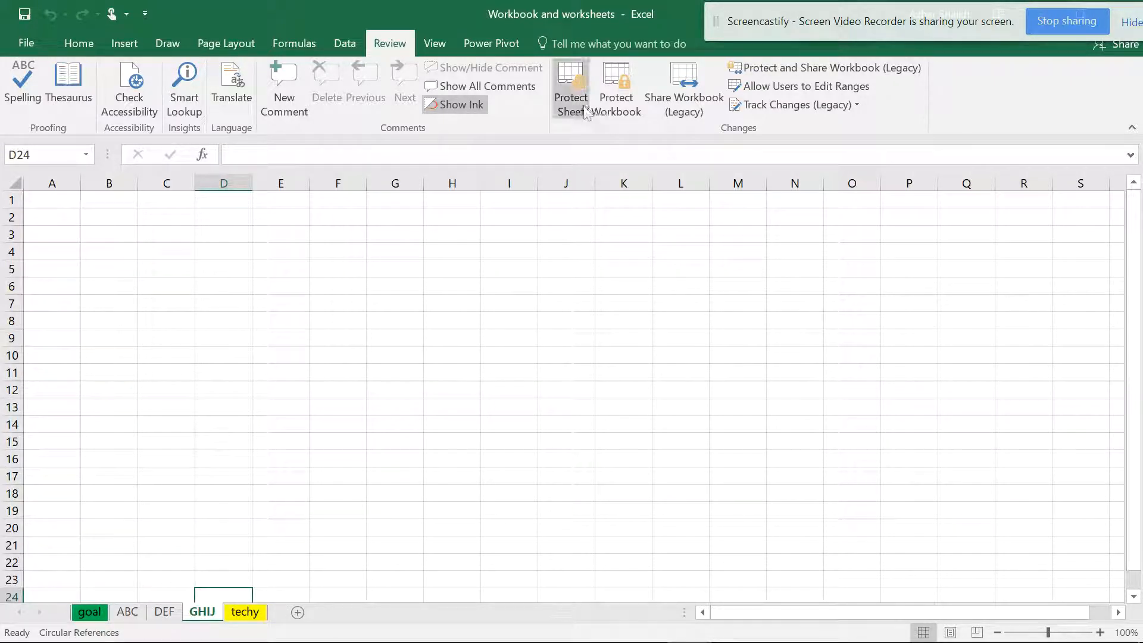
Switch to the Text Join etc workbook and select cell D20 on the Text Set sheet
mouse_move(390, 642)
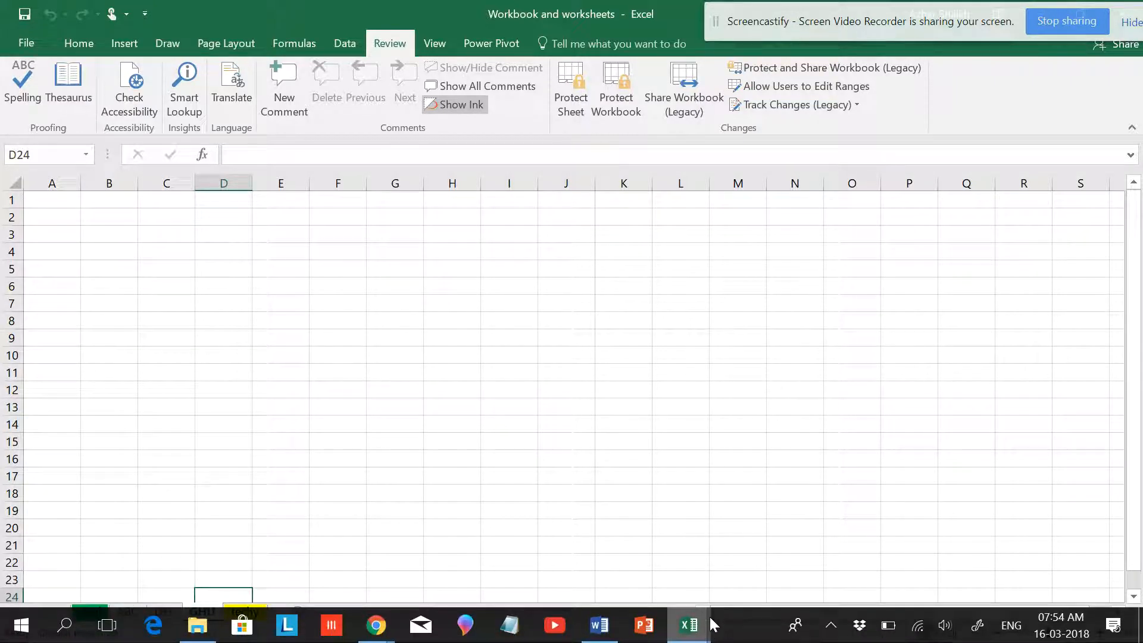
mouse_move(685, 628)
click(531, 574)
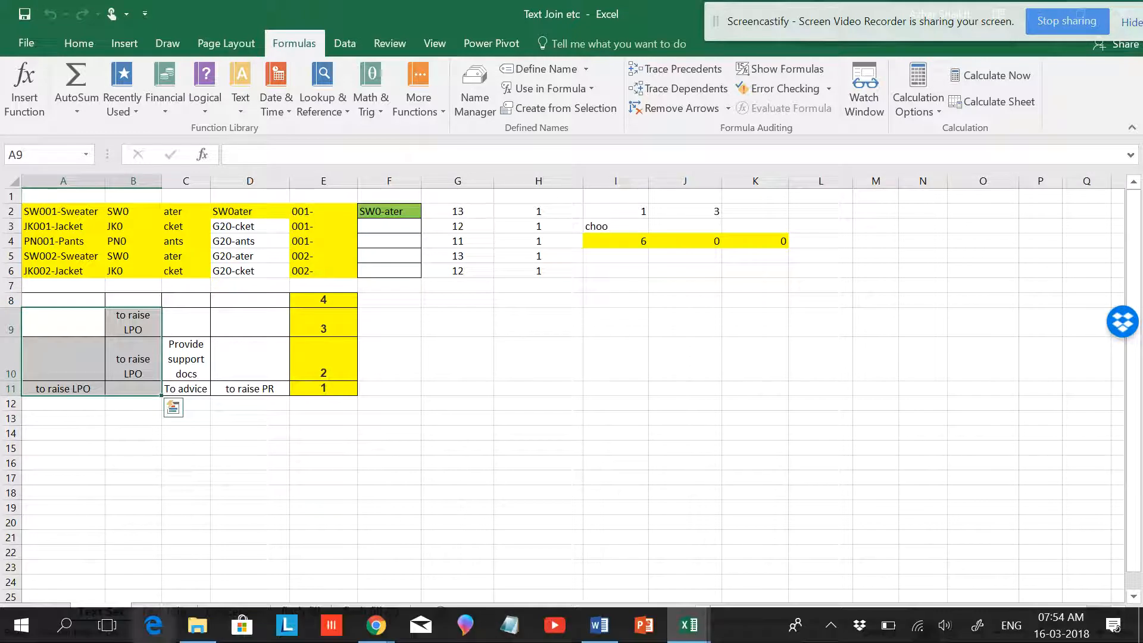
click(236, 524)
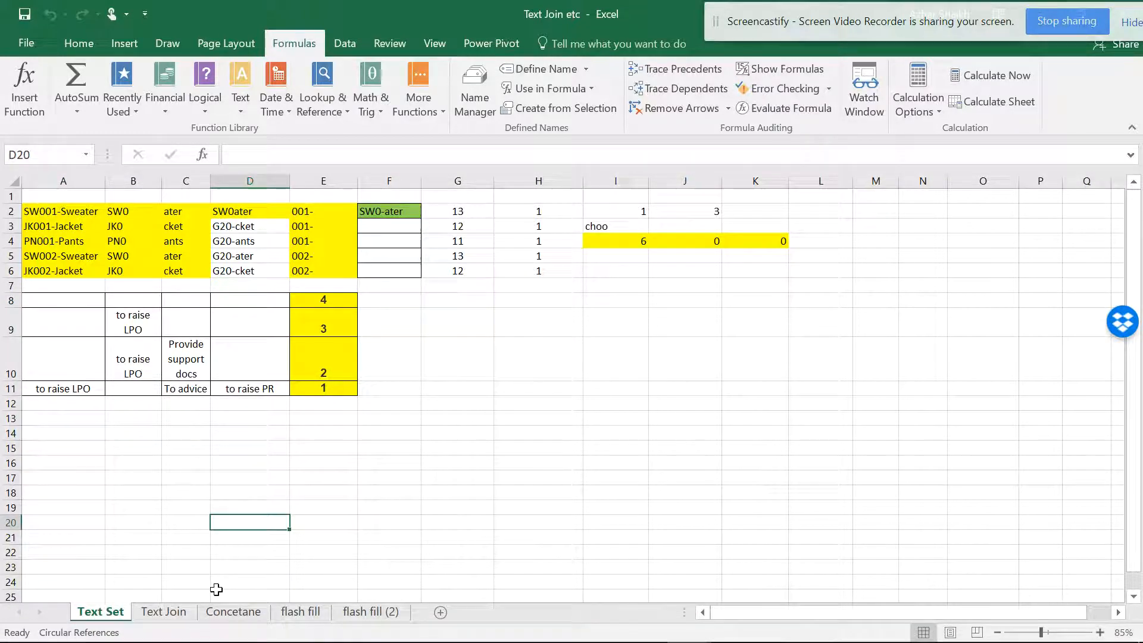
Create a copy of the flash fill (2) sheet in the same workbook, placed before Text Set
click(378, 618)
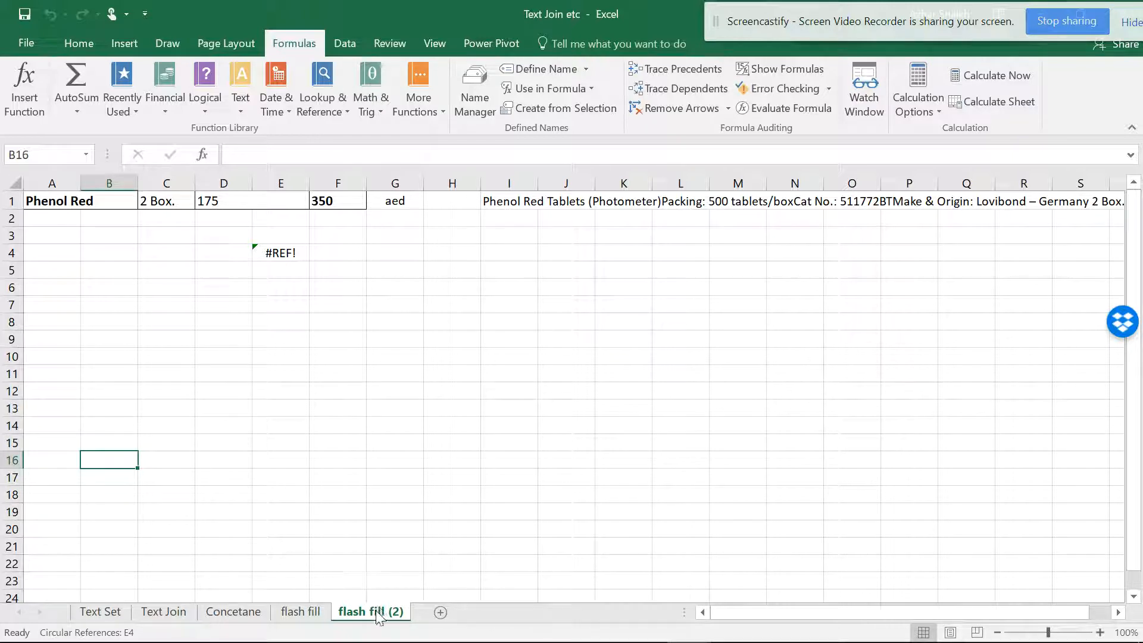
right_click(377, 618)
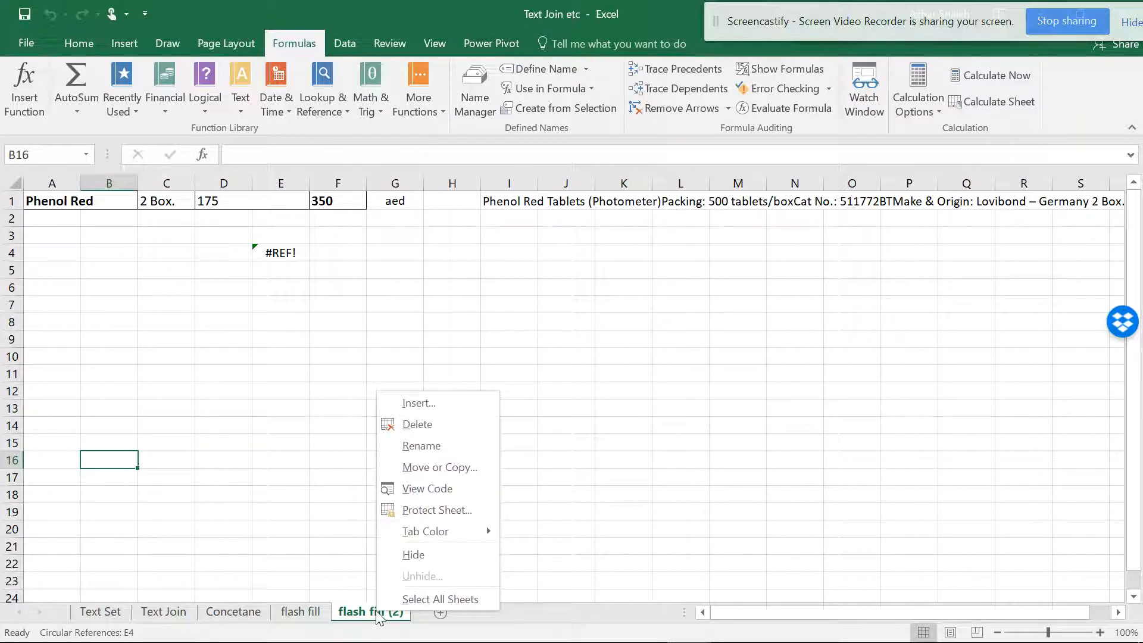
click(439, 467)
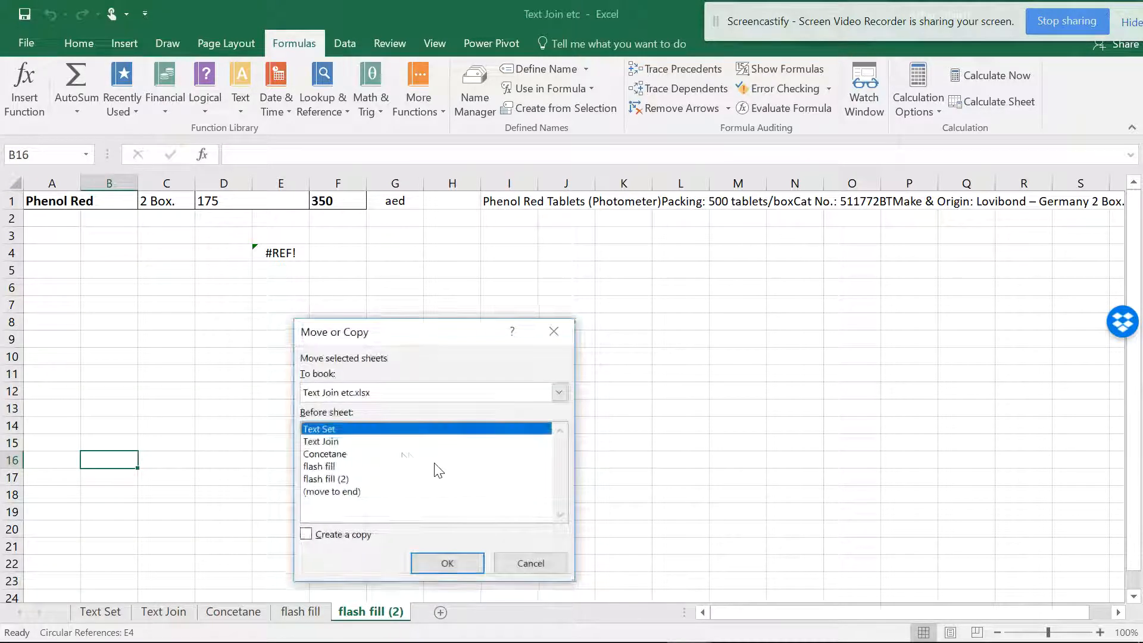
click(339, 534)
click(445, 563)
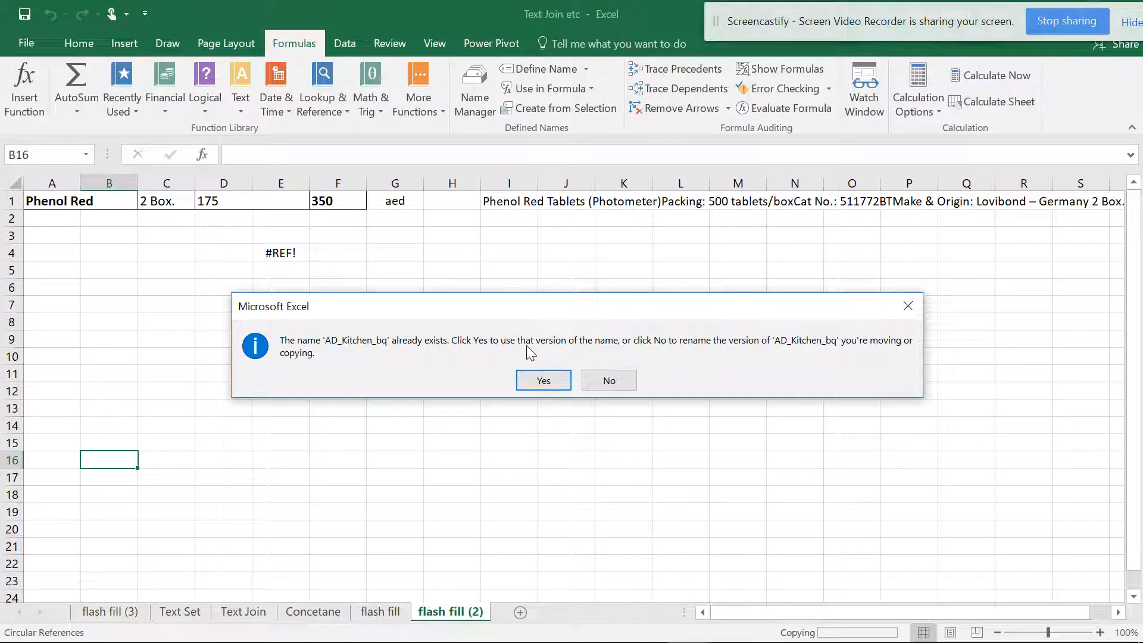
click(609, 383)
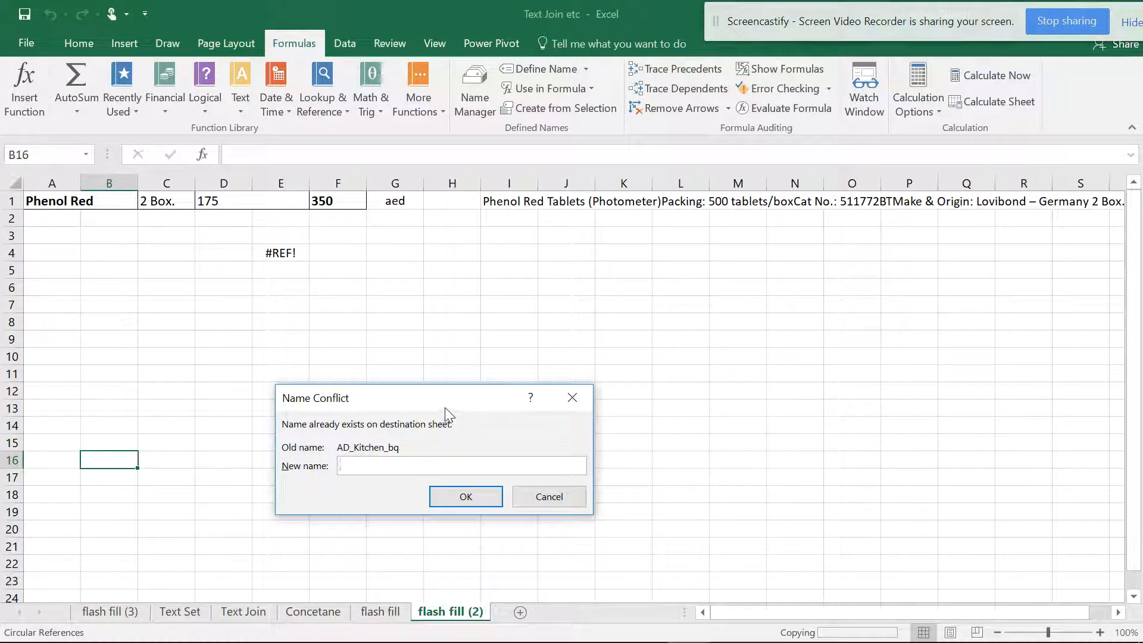
drag(443, 411, 483, 305)
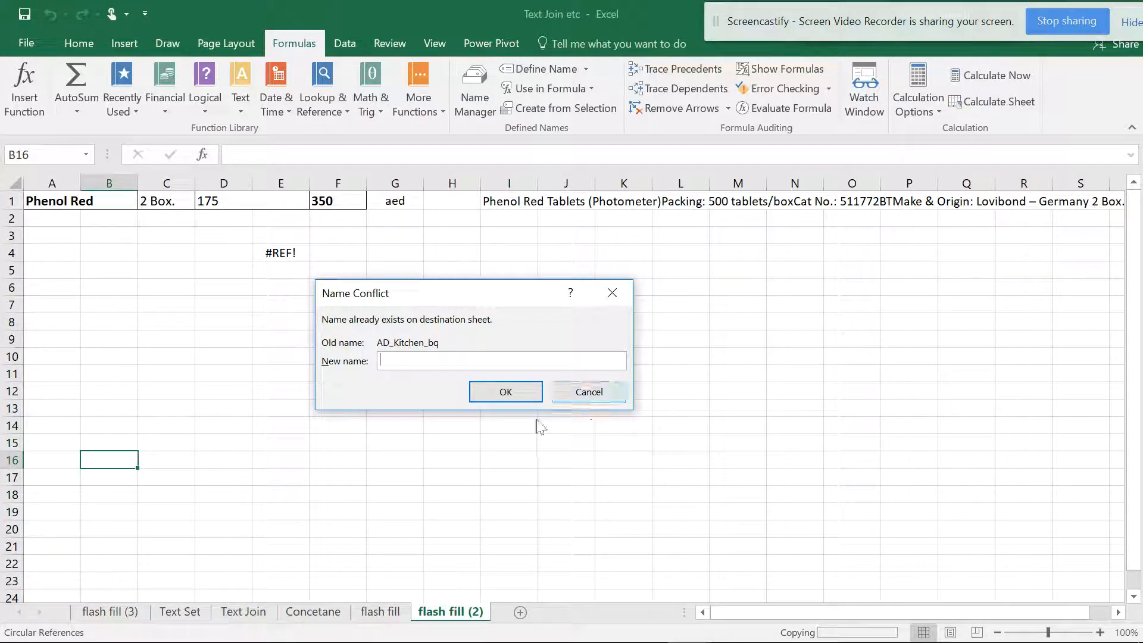
click(610, 294)
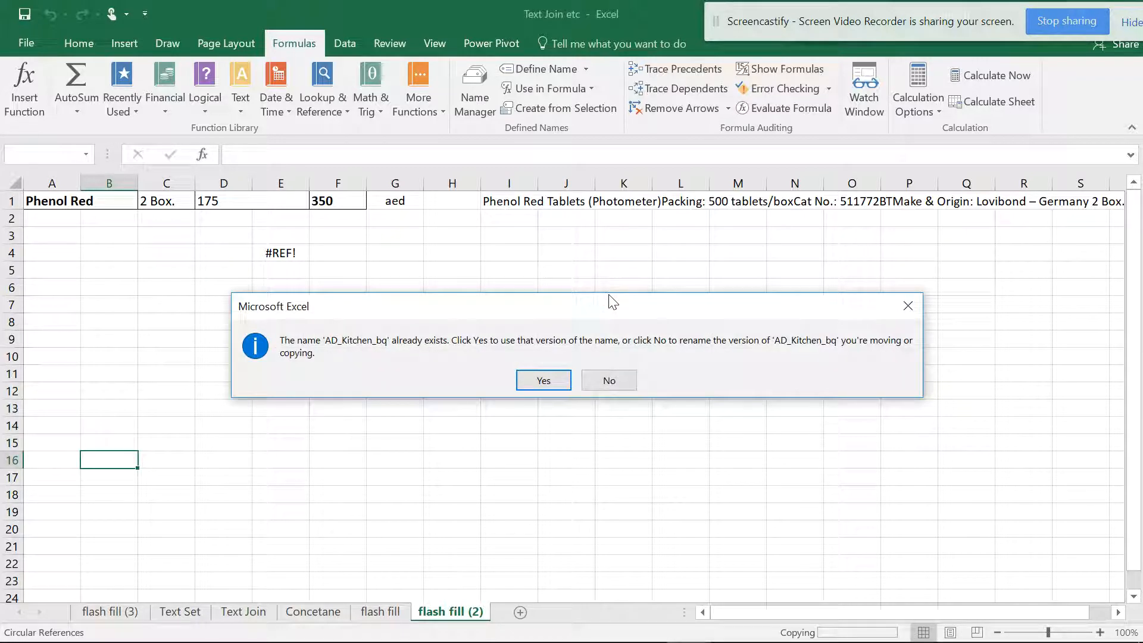
Use the existing versions of AD_Kitchen_bq and Blue_Apple_bq, and rename the conflicting bpg_design_2015 as ffew3243243
click(542, 384)
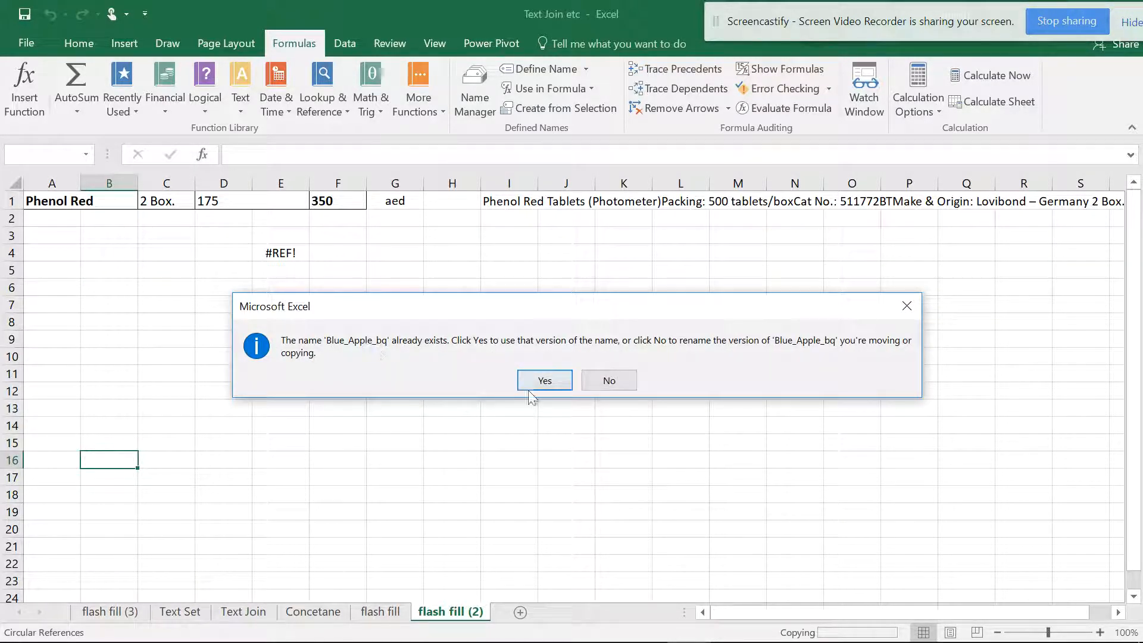
click(545, 384)
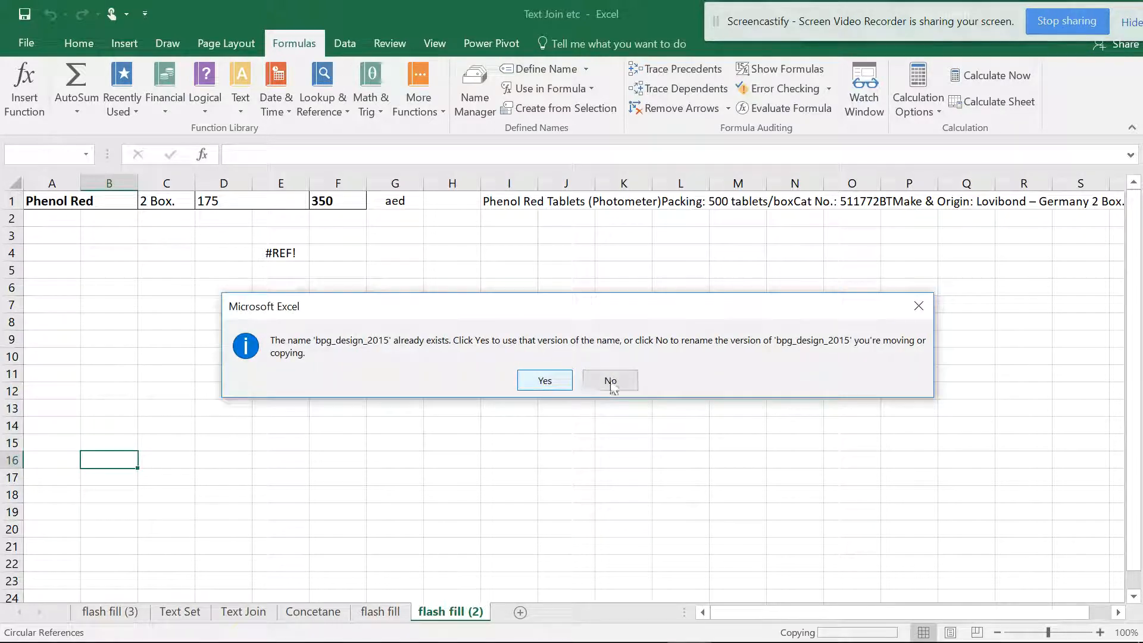
click(614, 381)
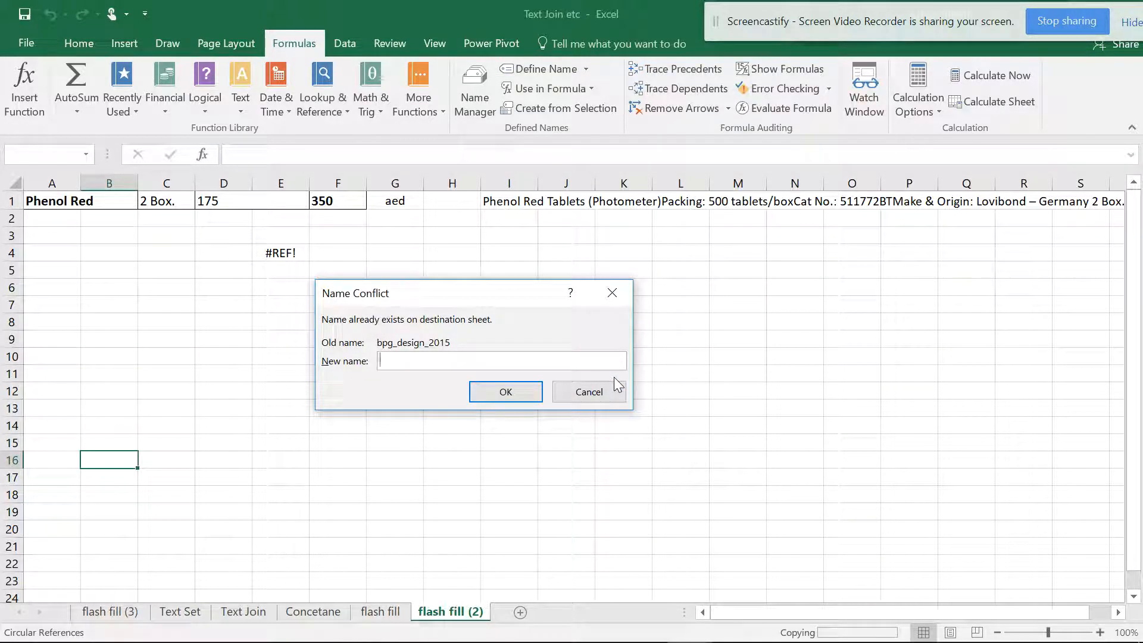
text(324324)
click(506, 391)
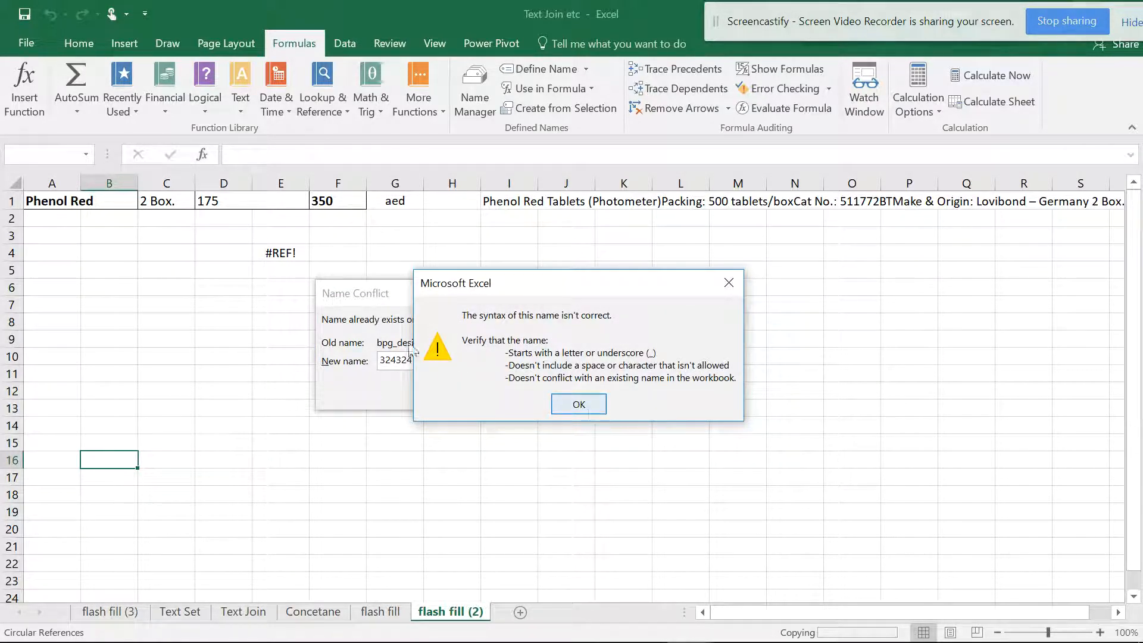
click(567, 405)
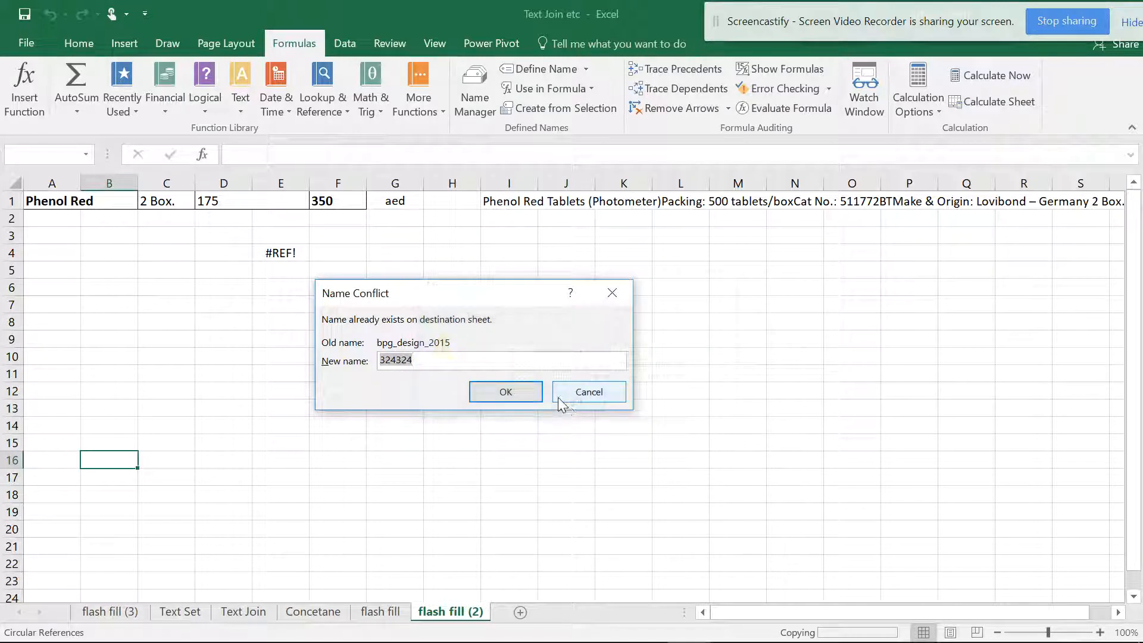
text(ffew)
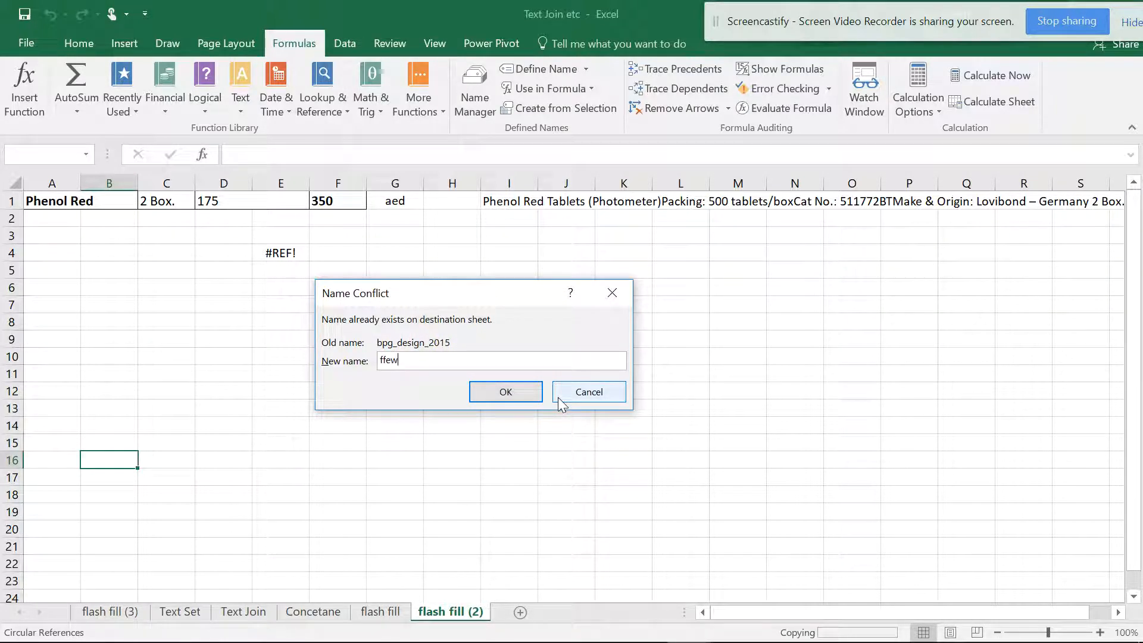
text(3243243)
click(506, 392)
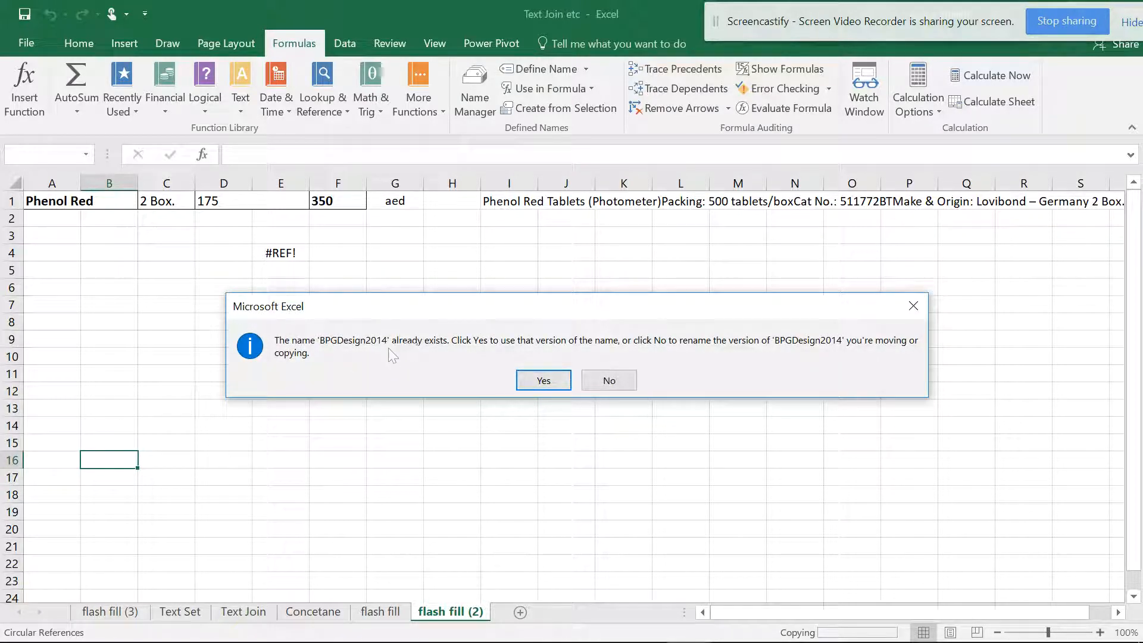
Use the existing version of BPGDesign2014 and rename the conflicting name color as ASD
click(532, 384)
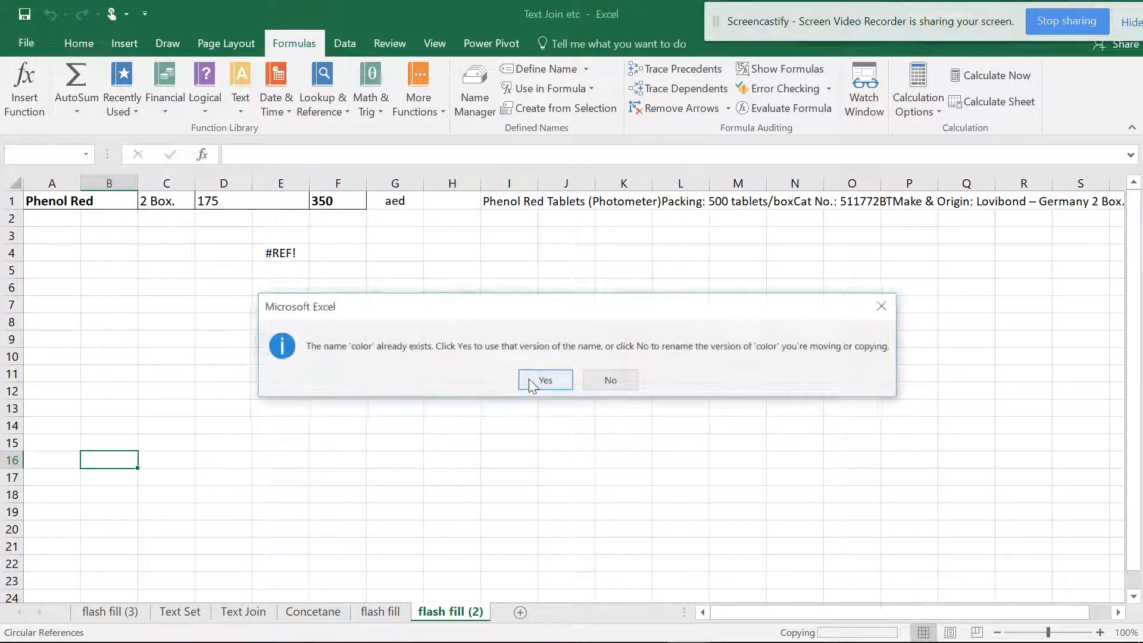
click(601, 383)
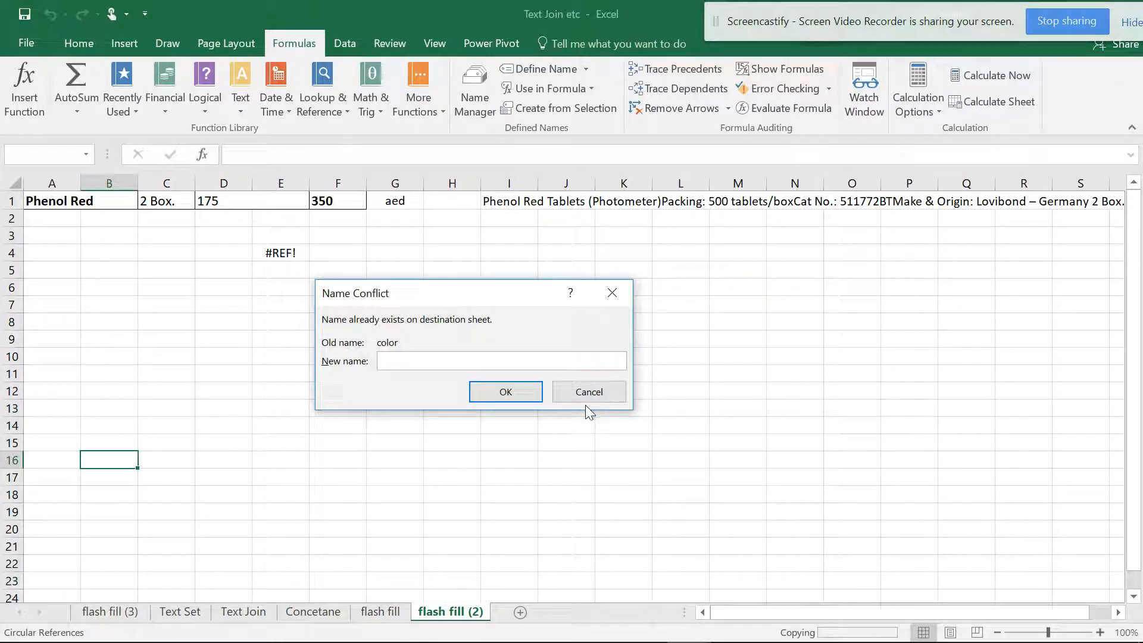
text(rwrrw-312321)
click(498, 393)
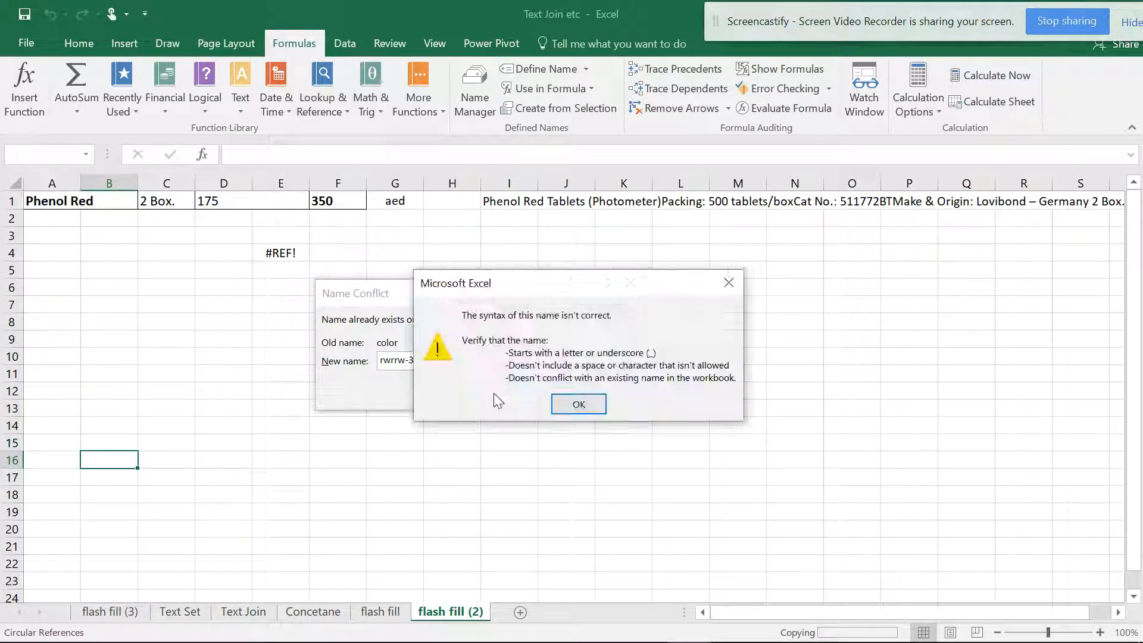
click(590, 405)
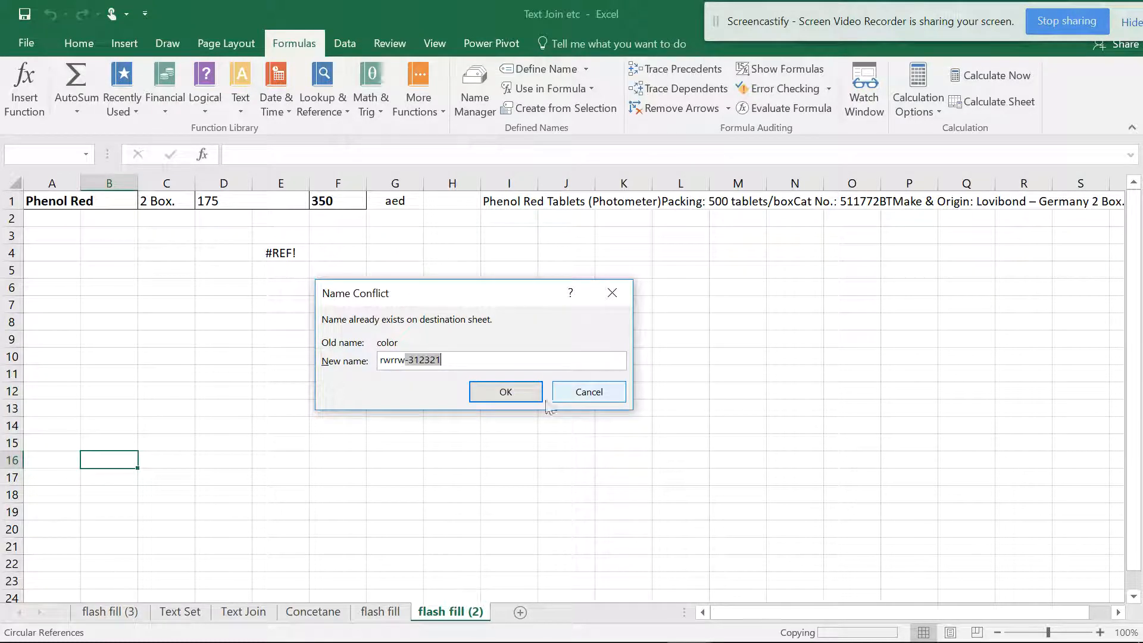
drag(477, 361, 370, 356)
key(Caps_Lock)
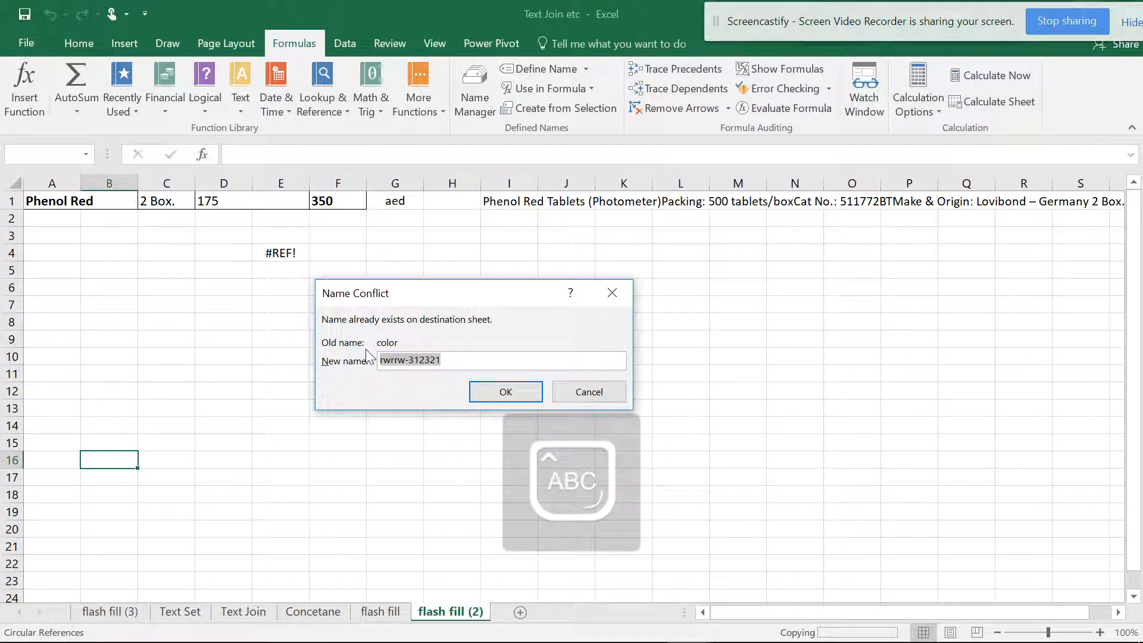
text(ASD)
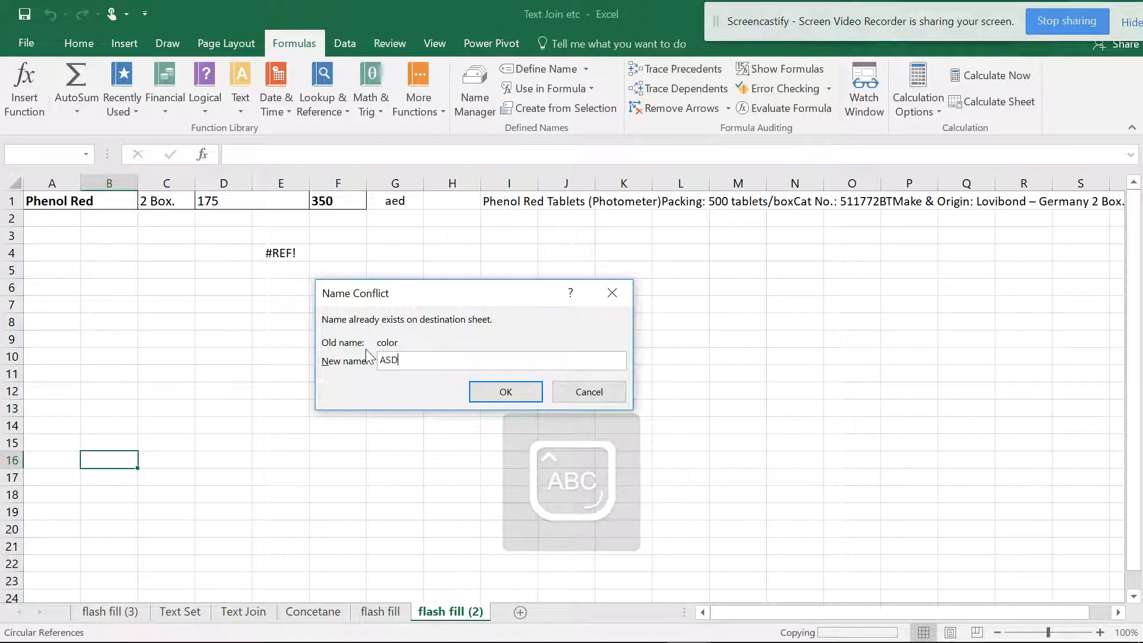
click(511, 395)
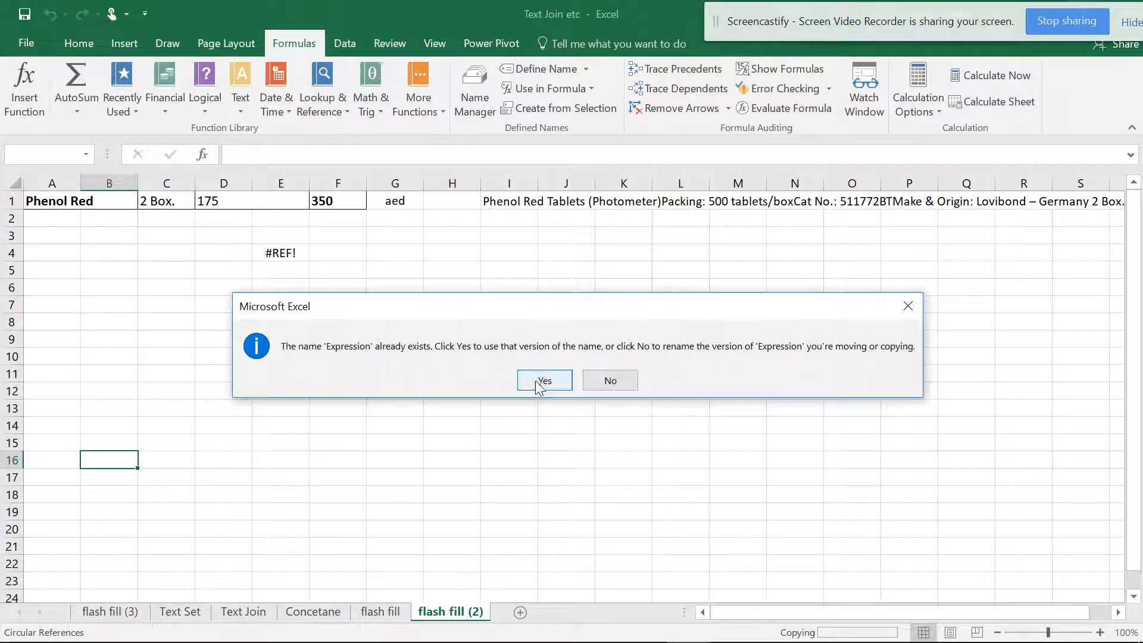
Try to rename the conflicting name Expression as ASD and as ASD2, and cancel the renaming
click(614, 379)
text(ASD)
click(537, 391)
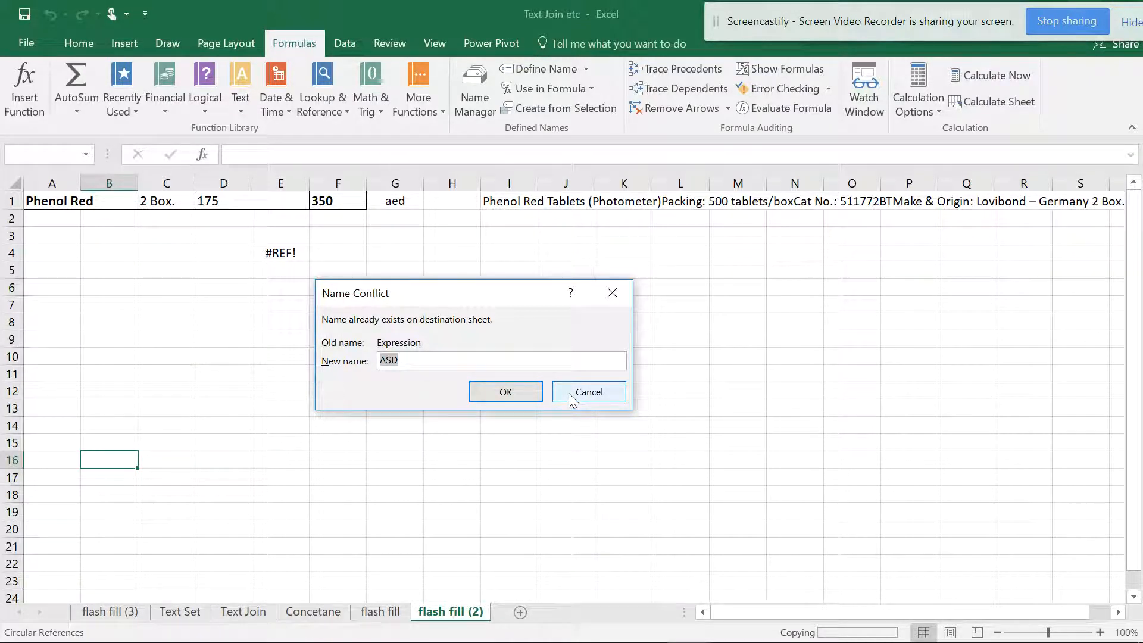
click(489, 398)
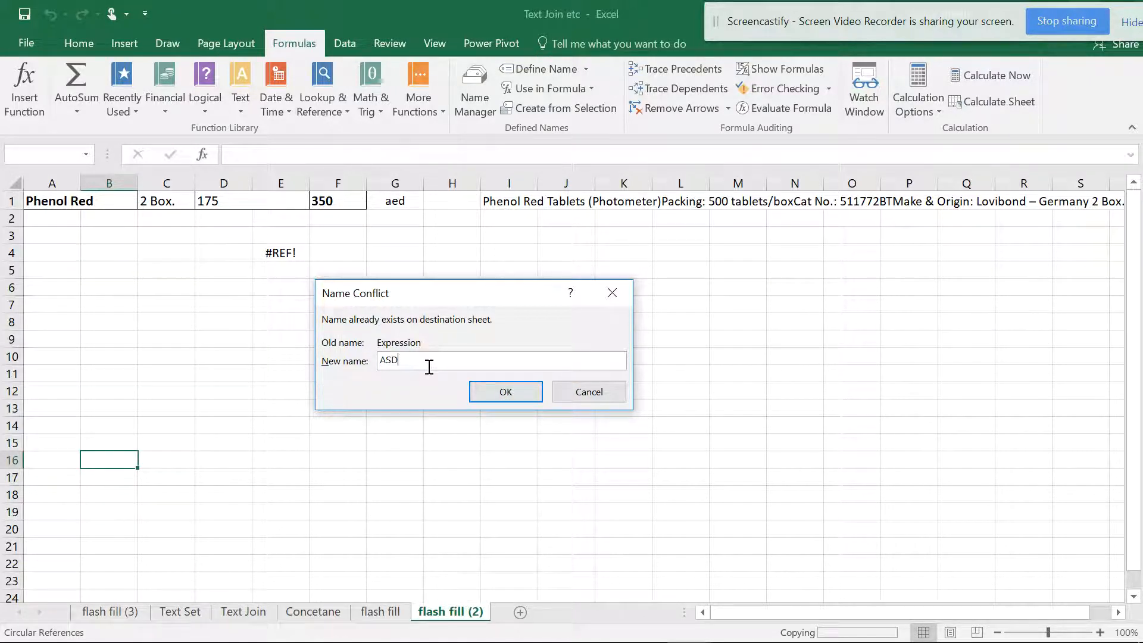
text(2)
click(506, 395)
click(572, 400)
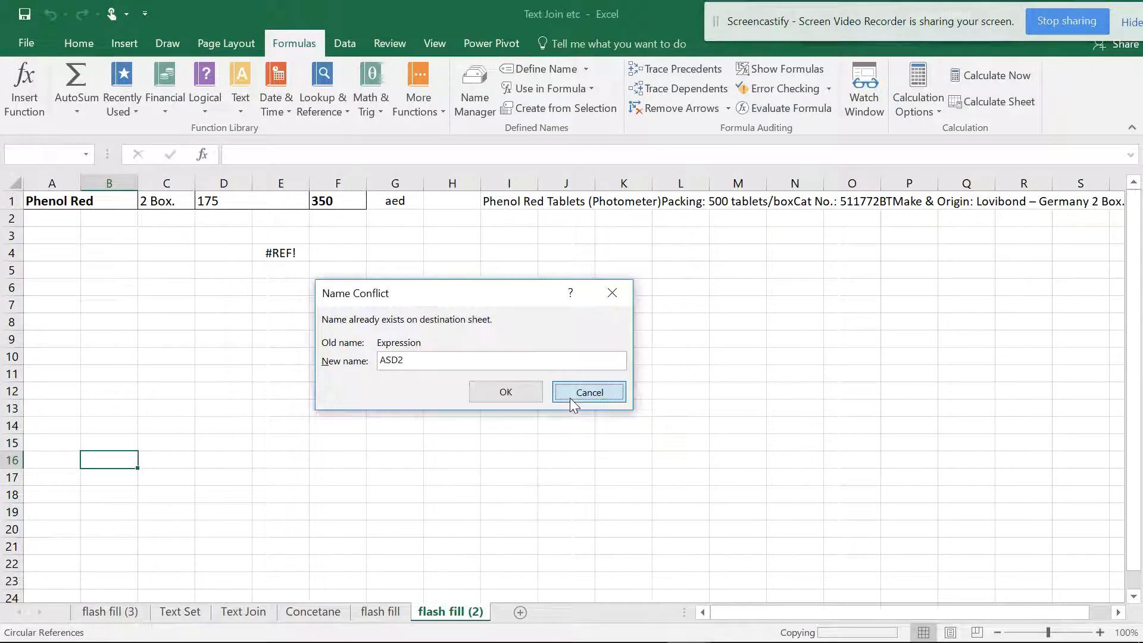
click(570, 398)
Use the existing versions of Expression and all remaining conflicting names, including WUNDERMAN, to complete the sheet copy
click(544, 380)
click(544, 381)
click(544, 382)
click(545, 382)
click(545, 382)
click(544, 382)
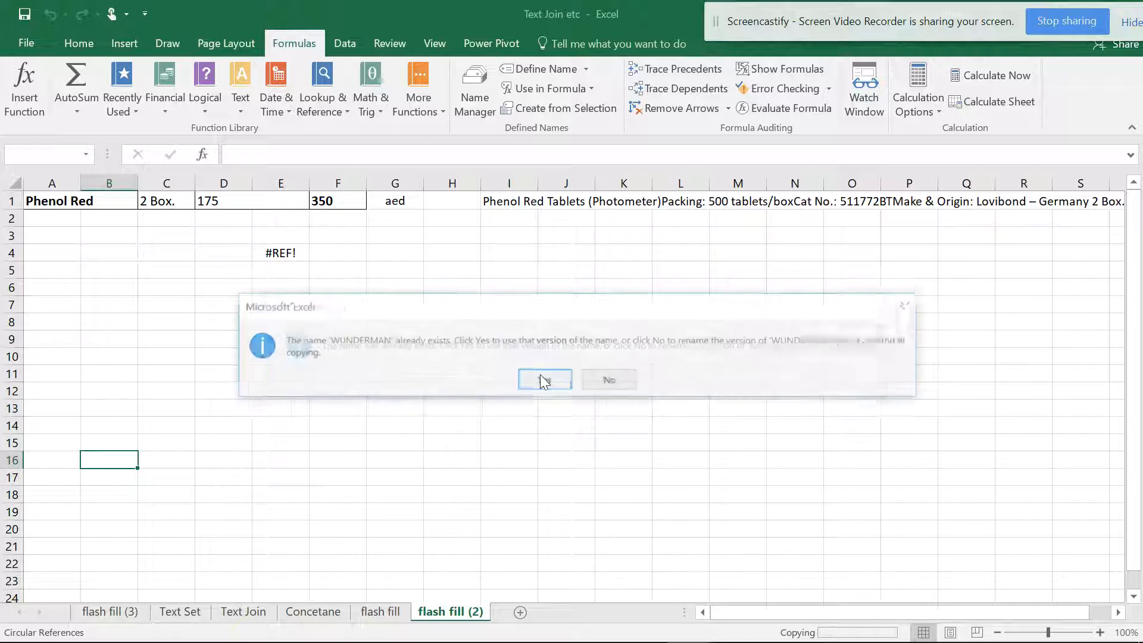
click(541, 376)
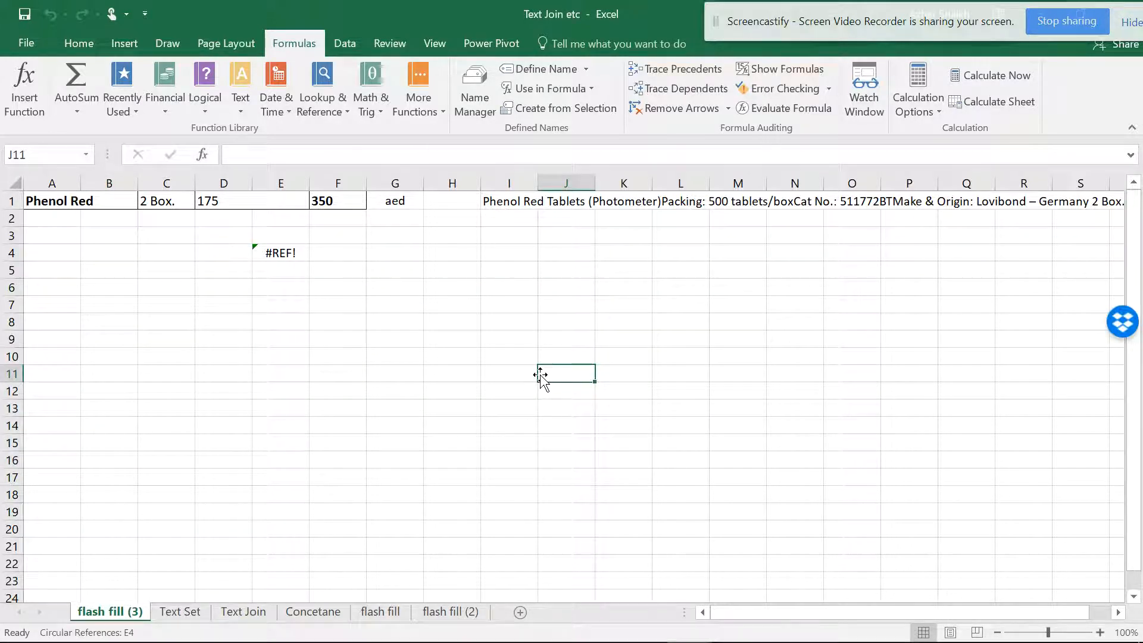
Move the flash fill (3) sheet to the end of the workbook, after flash fill (2)
drag(192, 589, 493, 613)
right_click(482, 615)
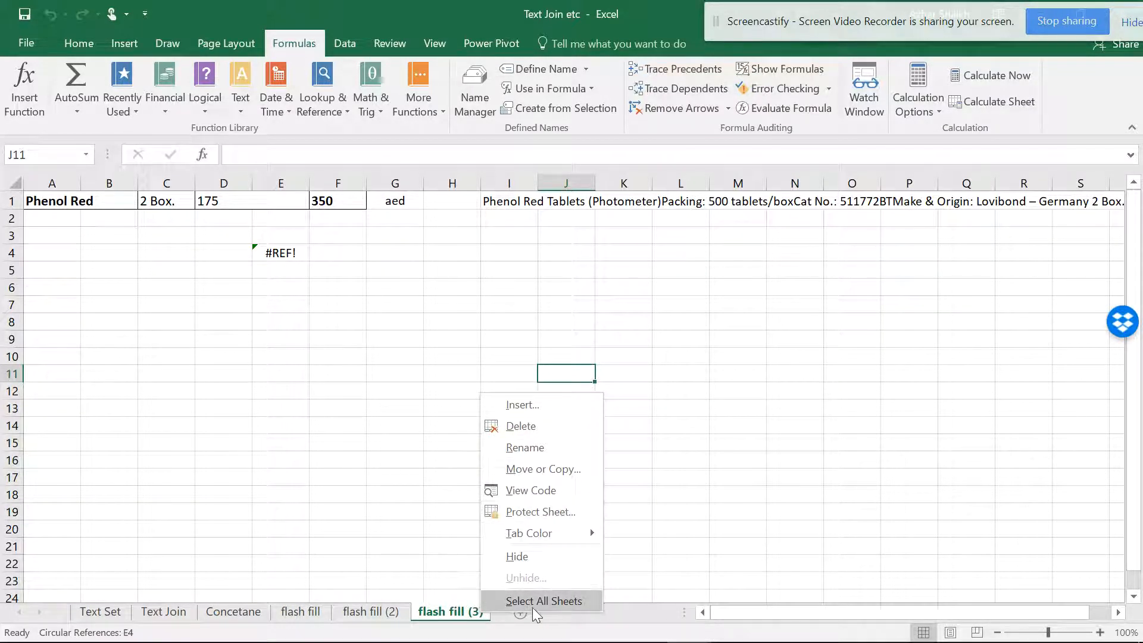
click(100, 618)
click(160, 613)
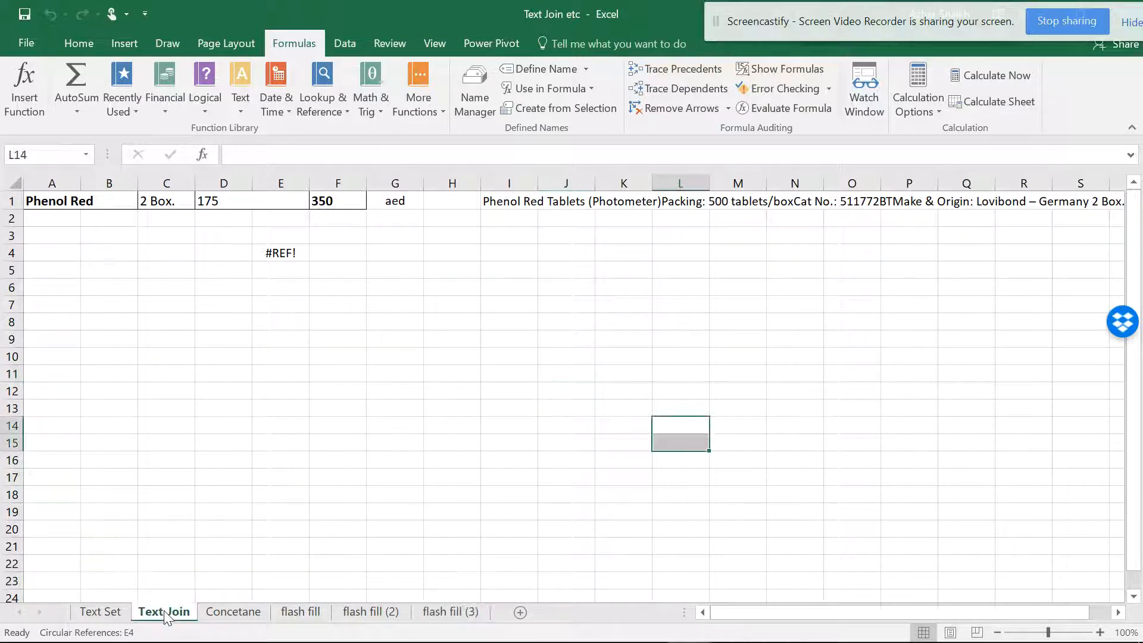
right_click(420, 613)
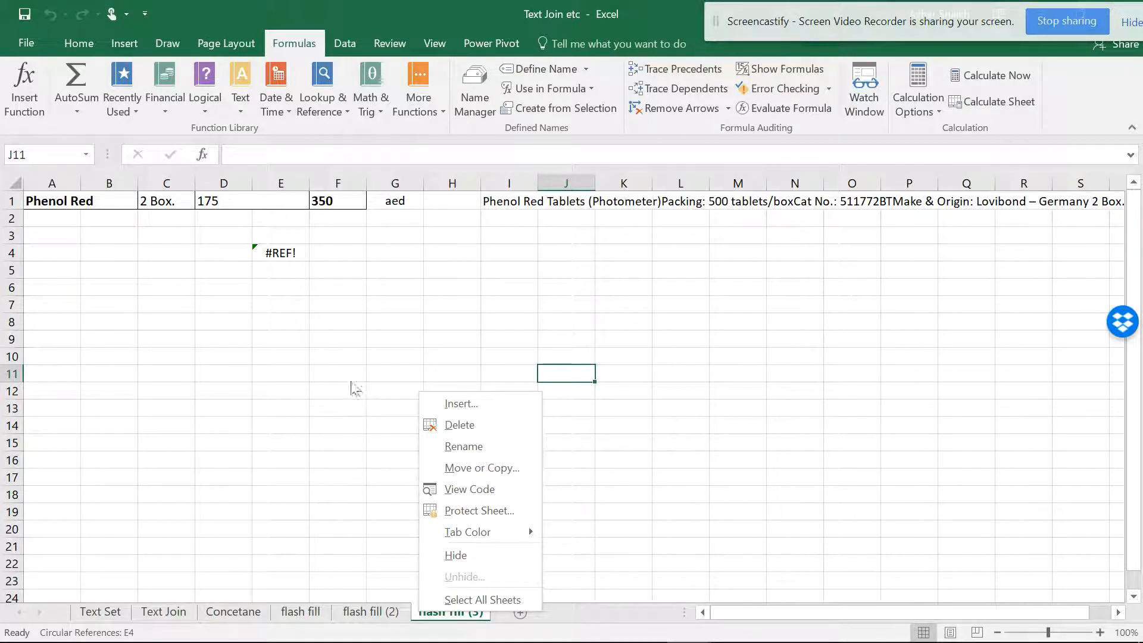
click(260, 387)
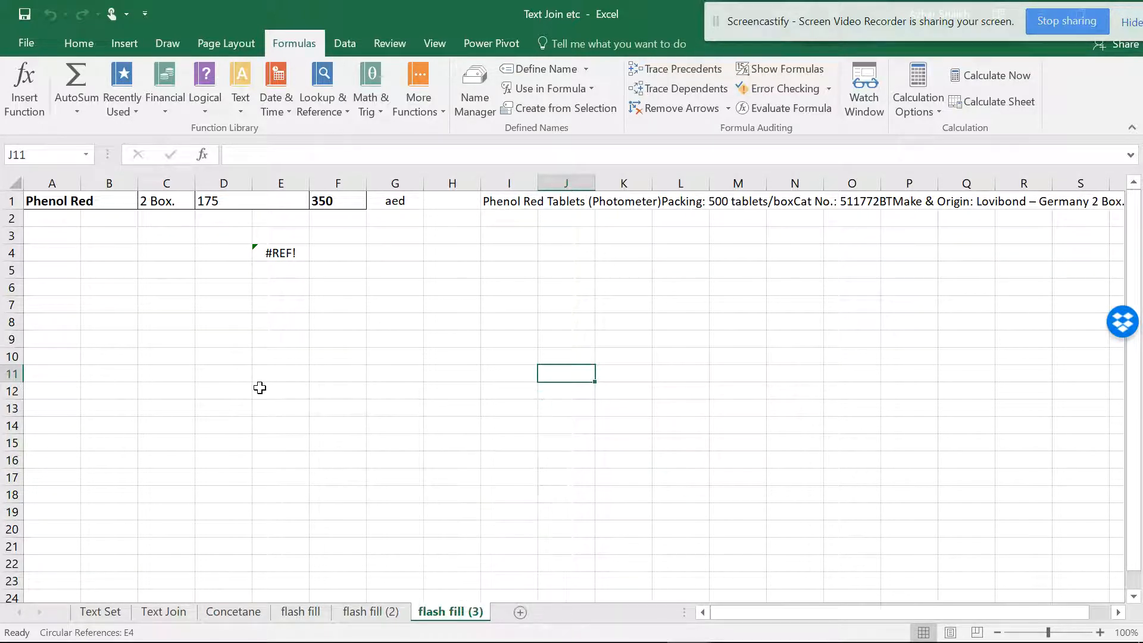
click(85, 158)
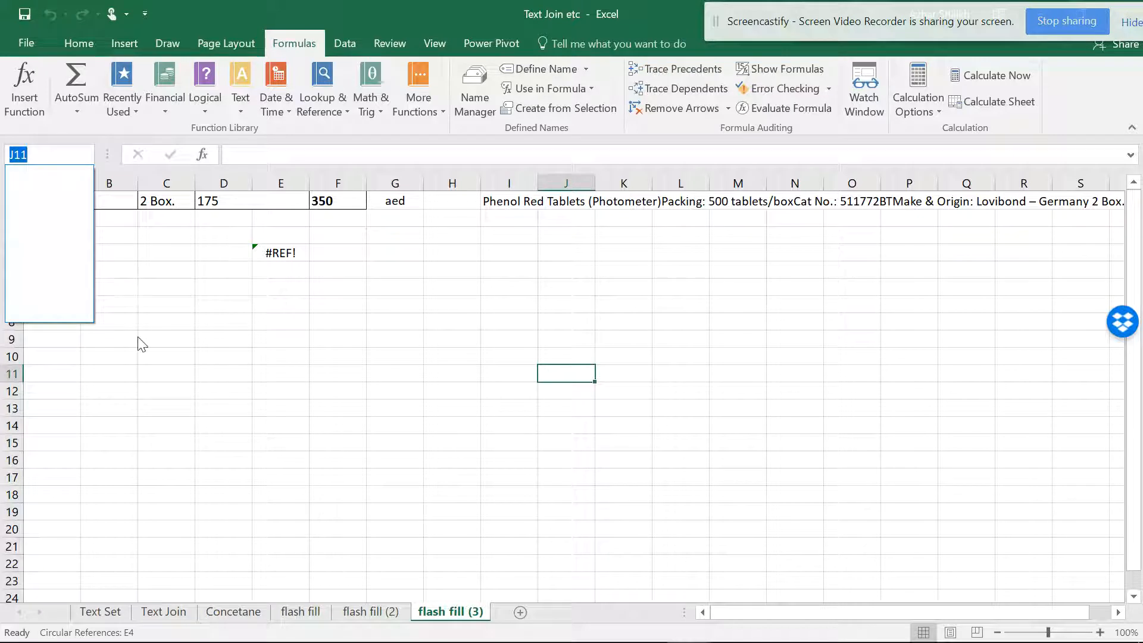
Duplicate the flash fill (3) sheet at the end of the workbook, using the existing version of every conflicting name
click(459, 611)
drag(463, 616, 500, 610)
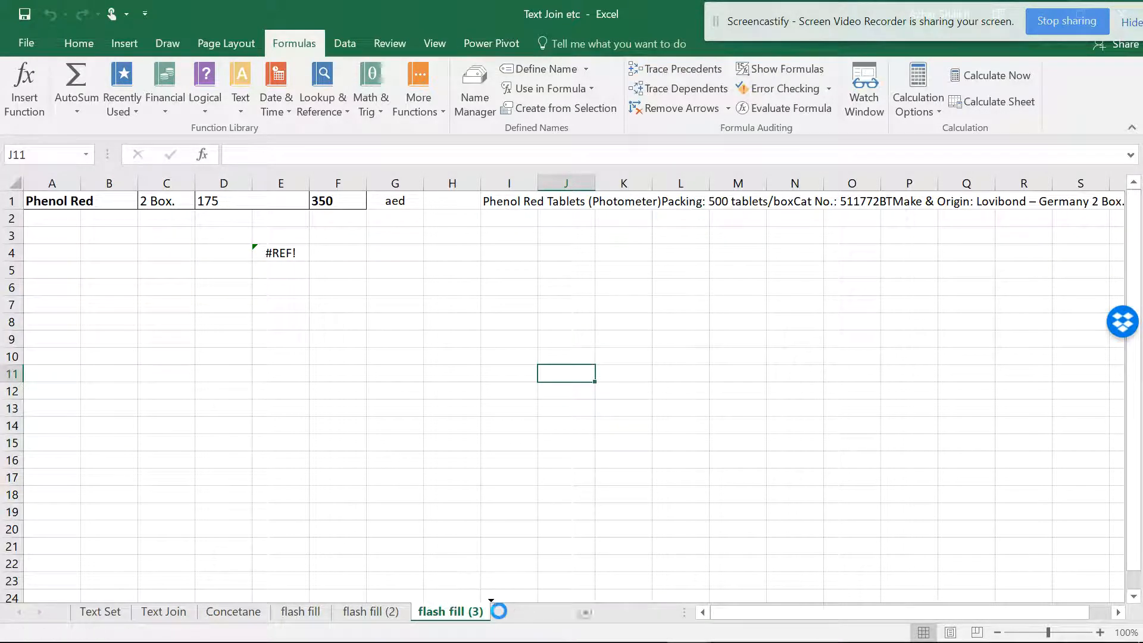
click(543, 382)
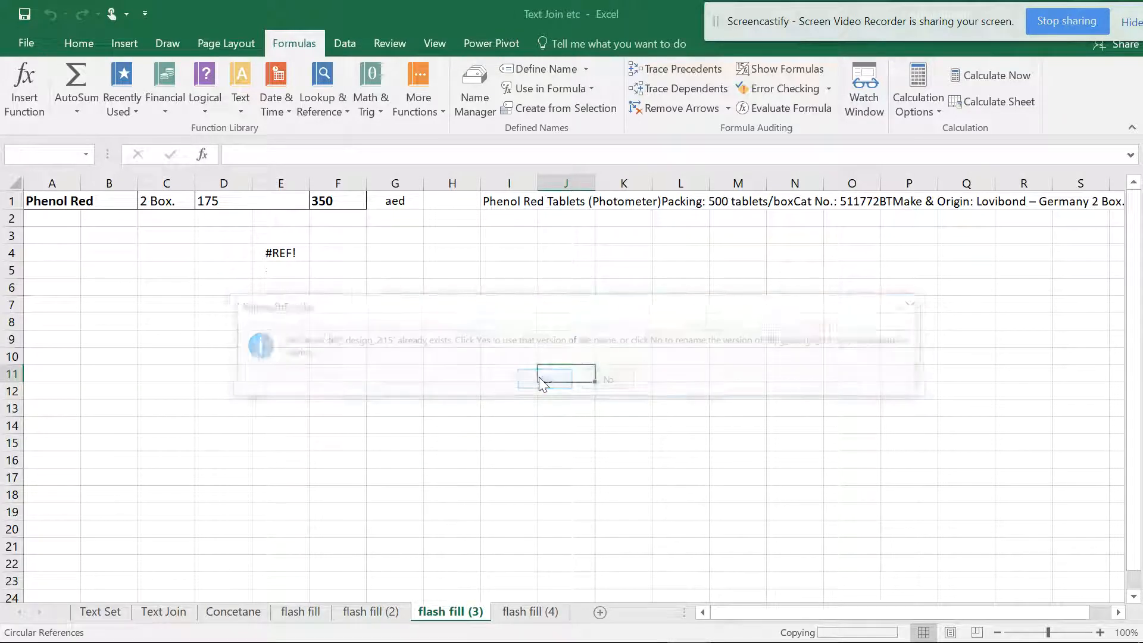
click(539, 378)
click(539, 379)
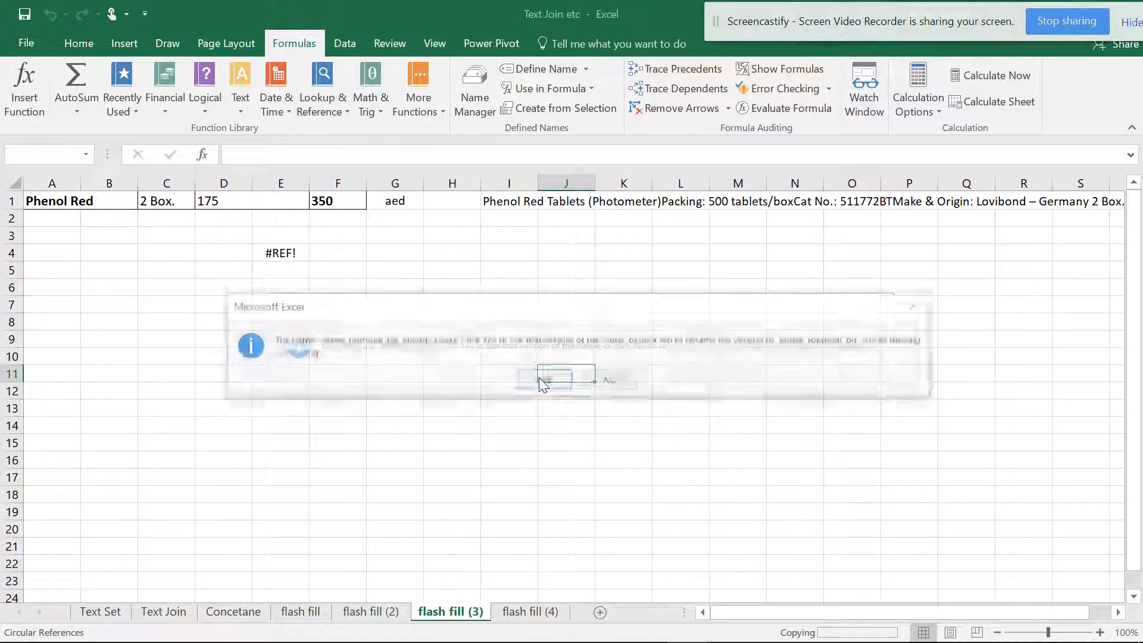
click(539, 379)
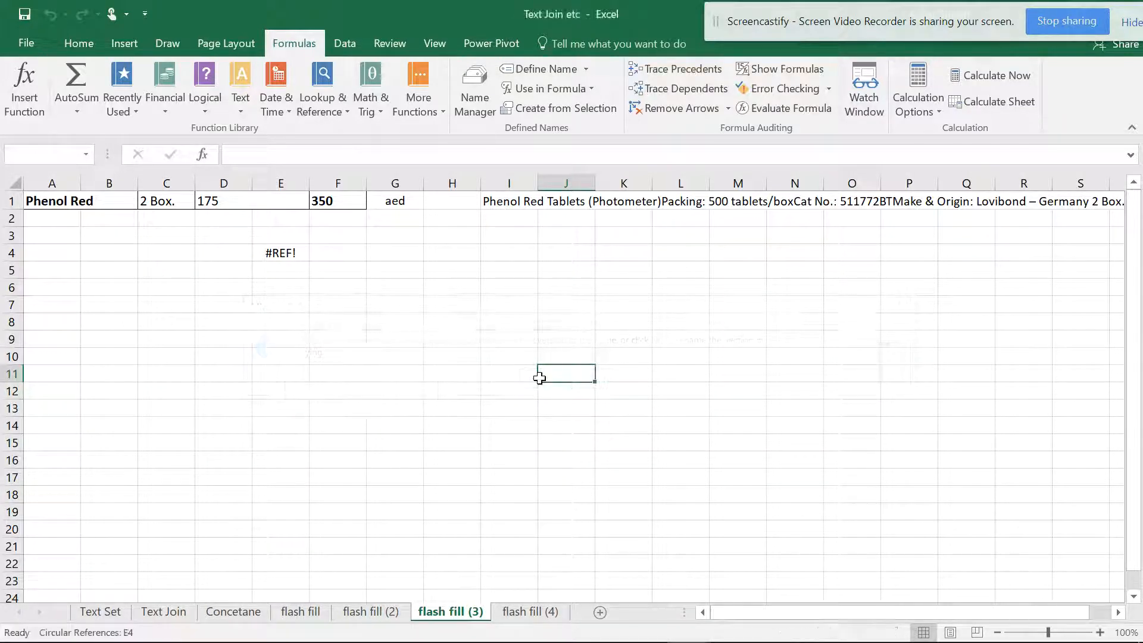
Check which workbooks the flash fill (4) sheet can be moved or copied to, and cancel without moving it
right_click(512, 612)
click(589, 470)
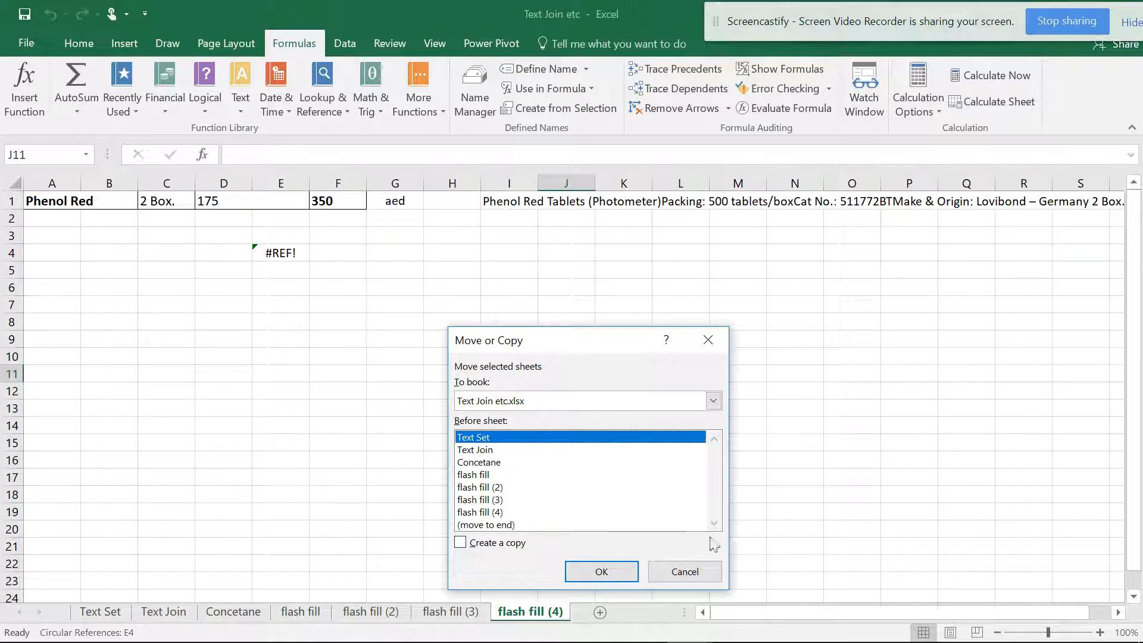
click(713, 400)
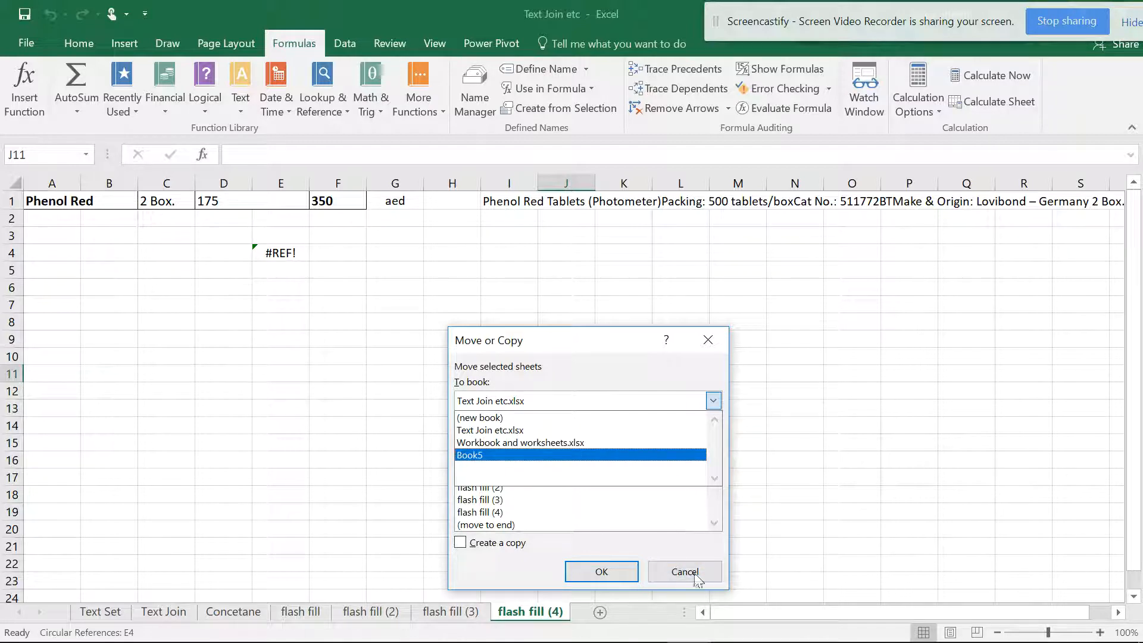
click(697, 569)
click(698, 570)
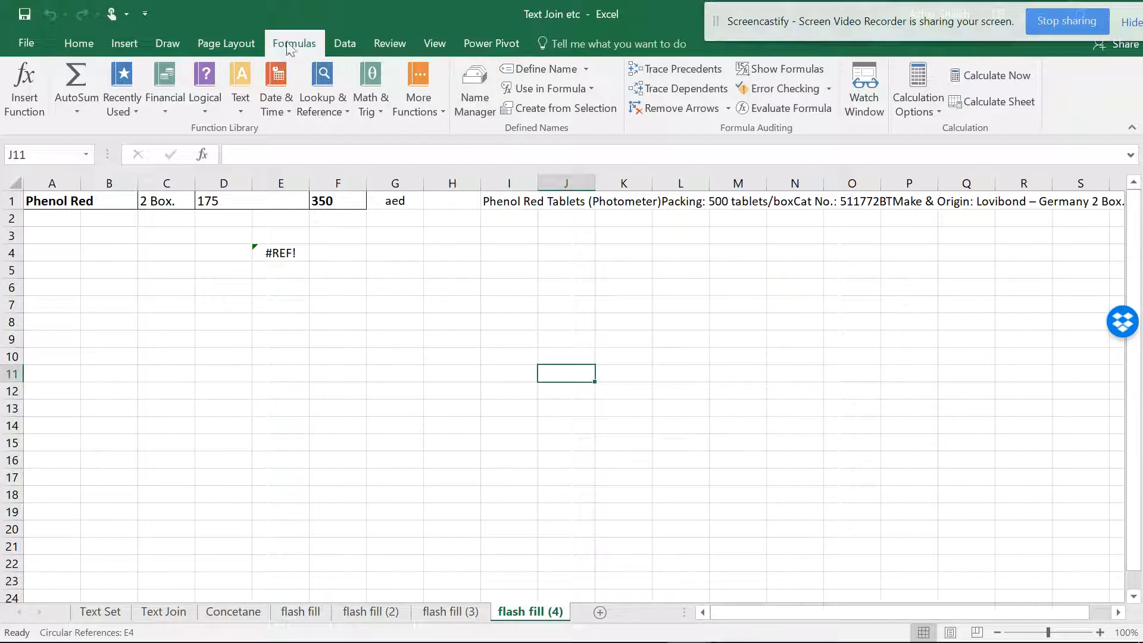
Examine the workbook's defined names in the Name Manager, comparing their references and their sheet or workbook scopes
click(470, 101)
scroll(417, 207, down, 2)
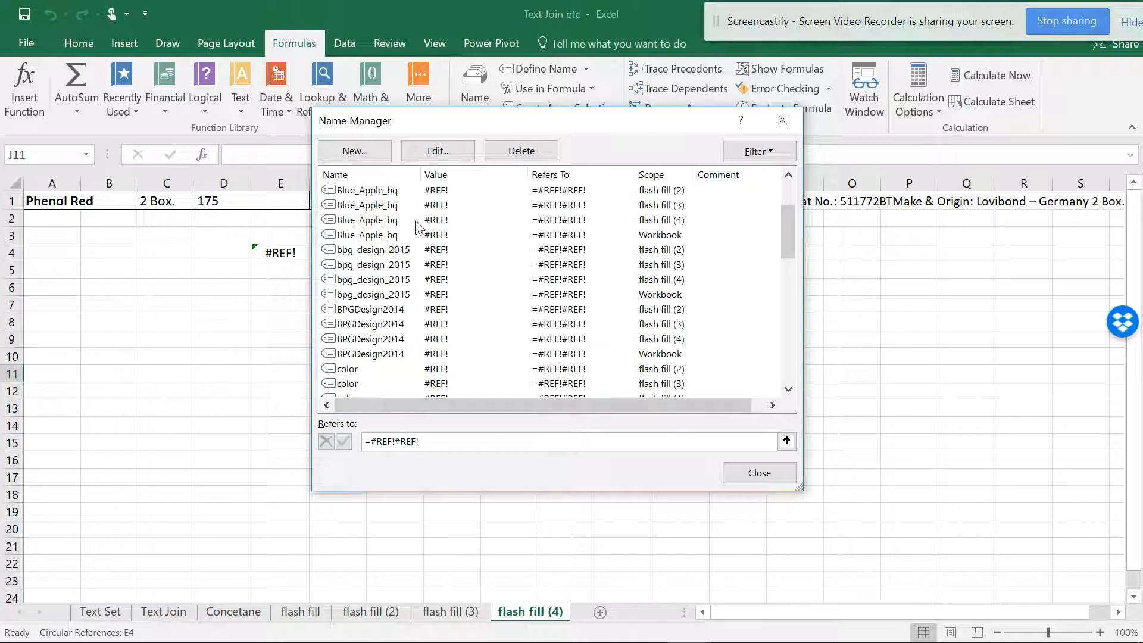
click(447, 205)
click(454, 234)
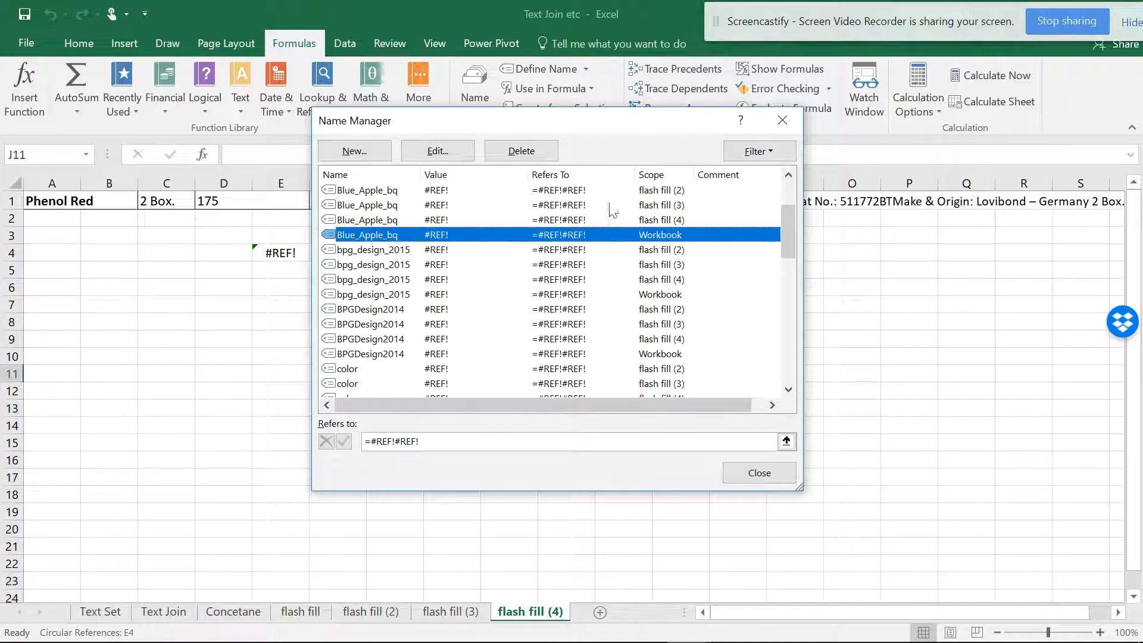
click(569, 202)
click(575, 234)
click(573, 263)
click(573, 293)
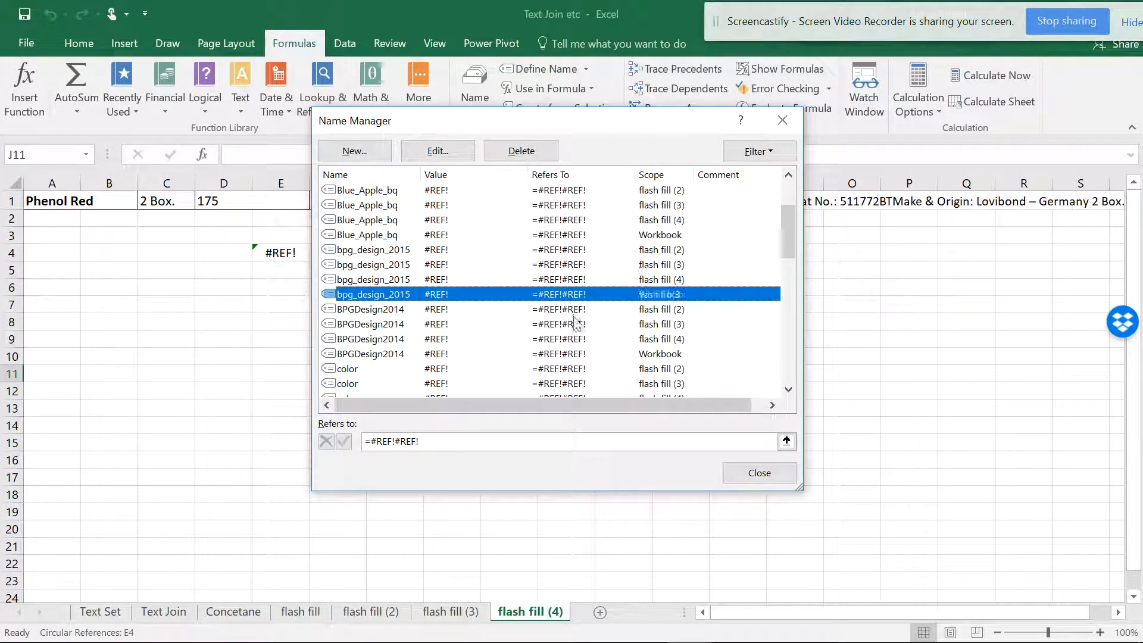
click(573, 320)
scroll(573, 319, down, 2)
scroll(574, 325, down, 6)
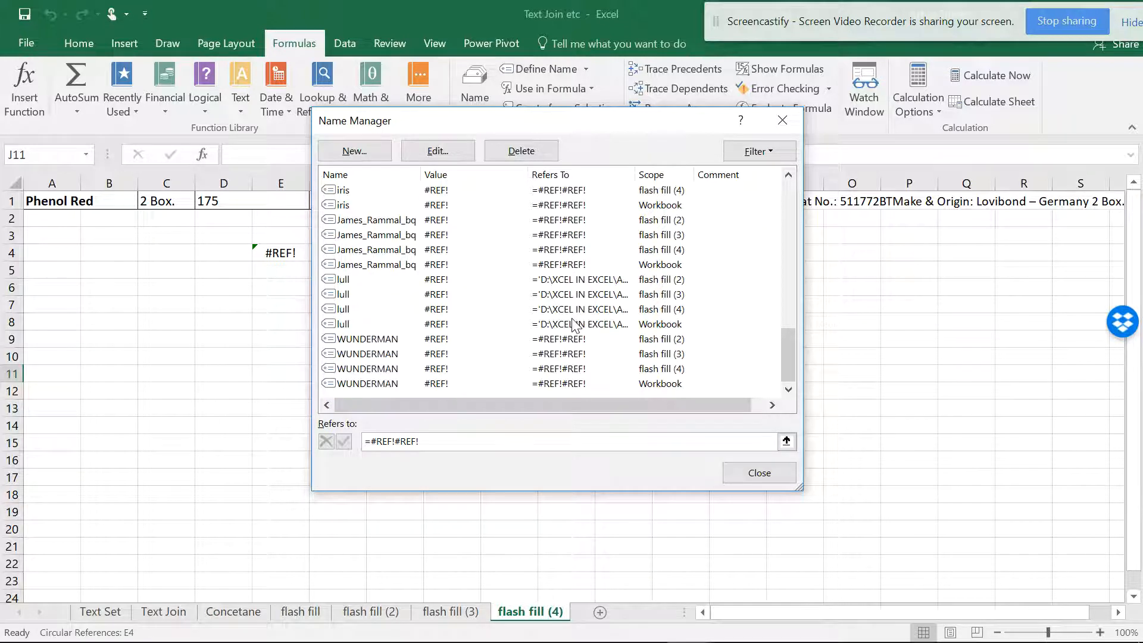
scroll(572, 310, up, 8)
scroll(563, 250, down, 10)
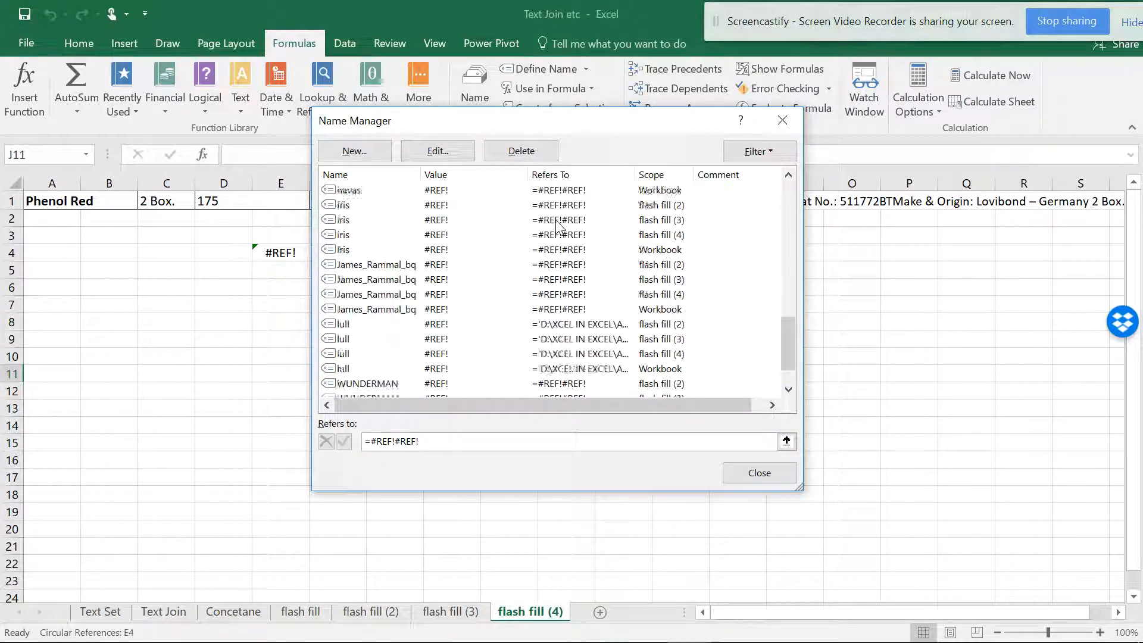
scroll(661, 220, up, 10)
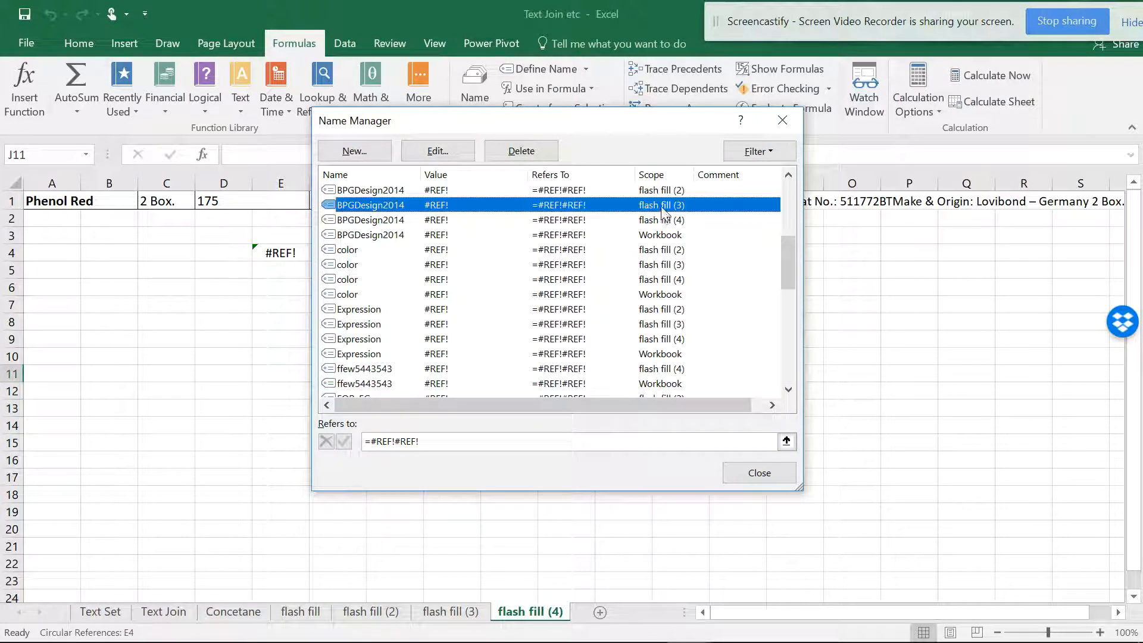
click(668, 251)
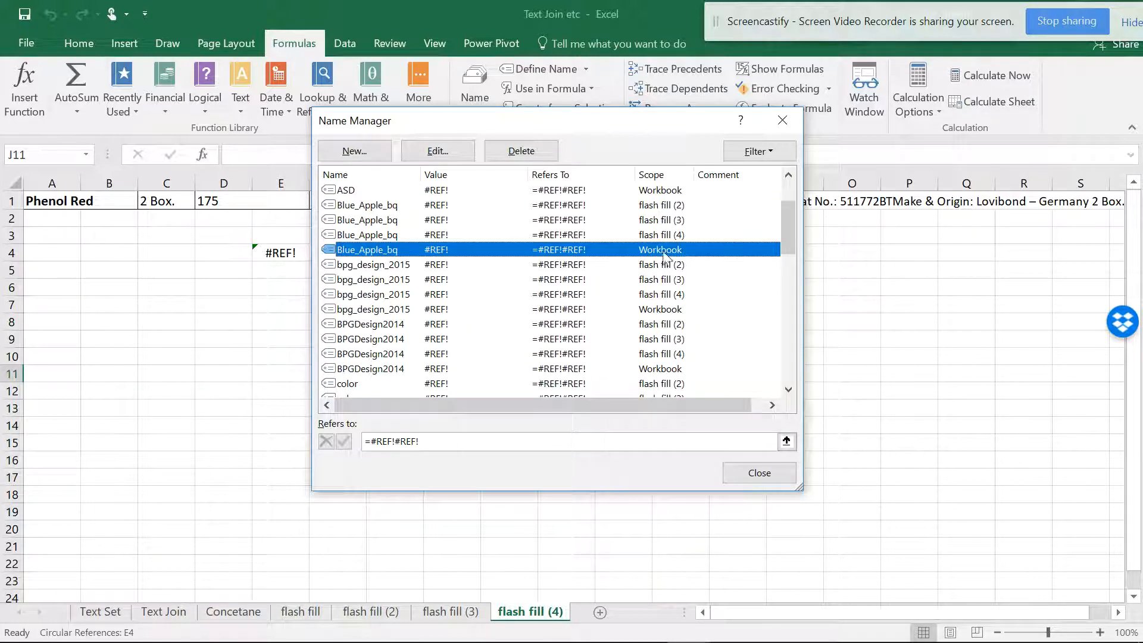
scroll(661, 311, down, 1)
scroll(659, 311, down, 9)
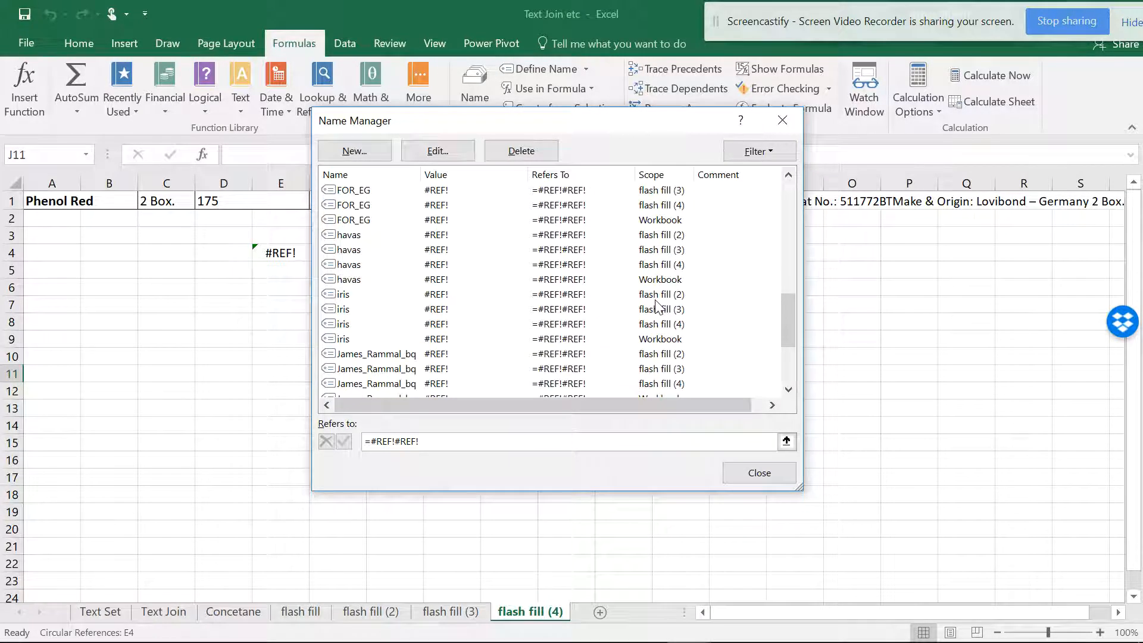
scroll(657, 307, up, 10)
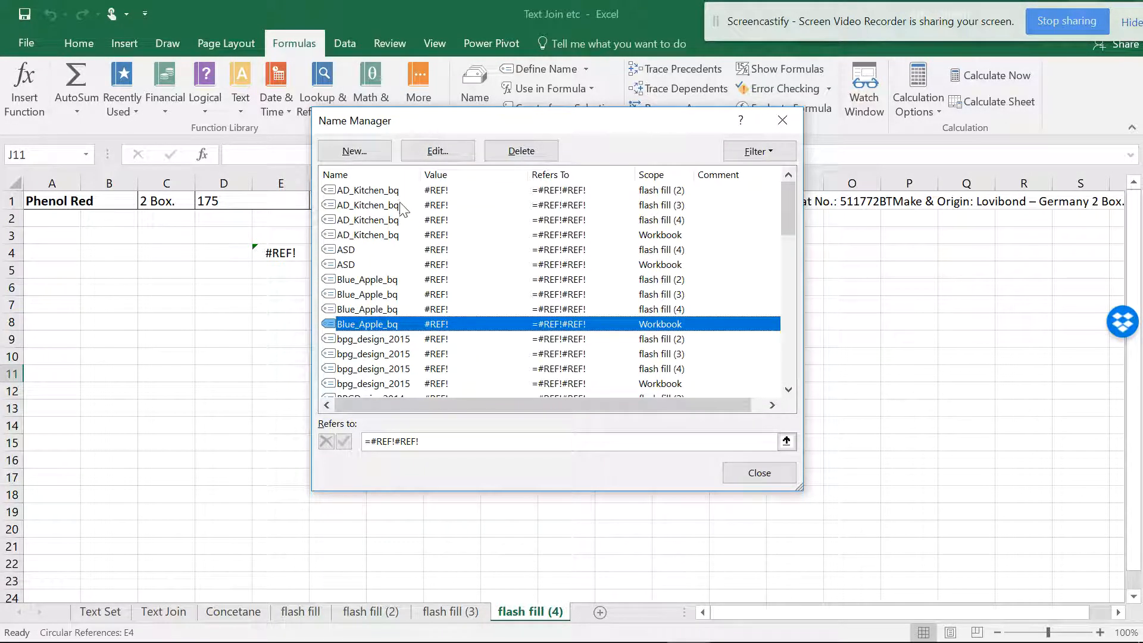
Delete all defined names, from the first AD_Kitchen_bq to the last WUNDERMAN, and close the Name Manager
click(381, 190)
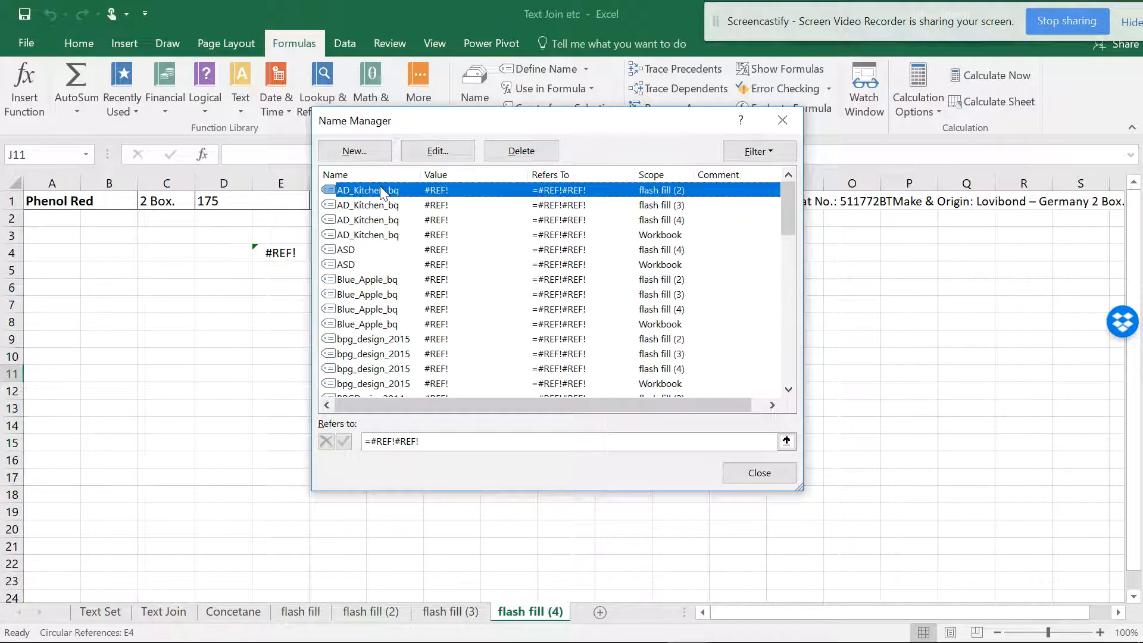
scroll(389, 214, down, 10)
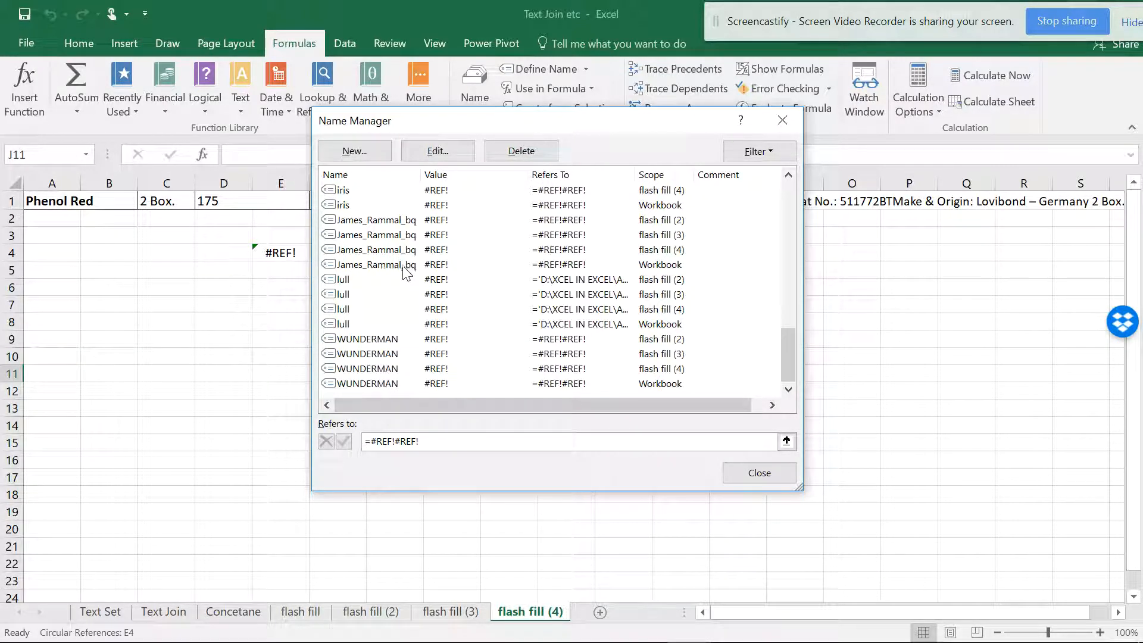
shift+click(378, 384)
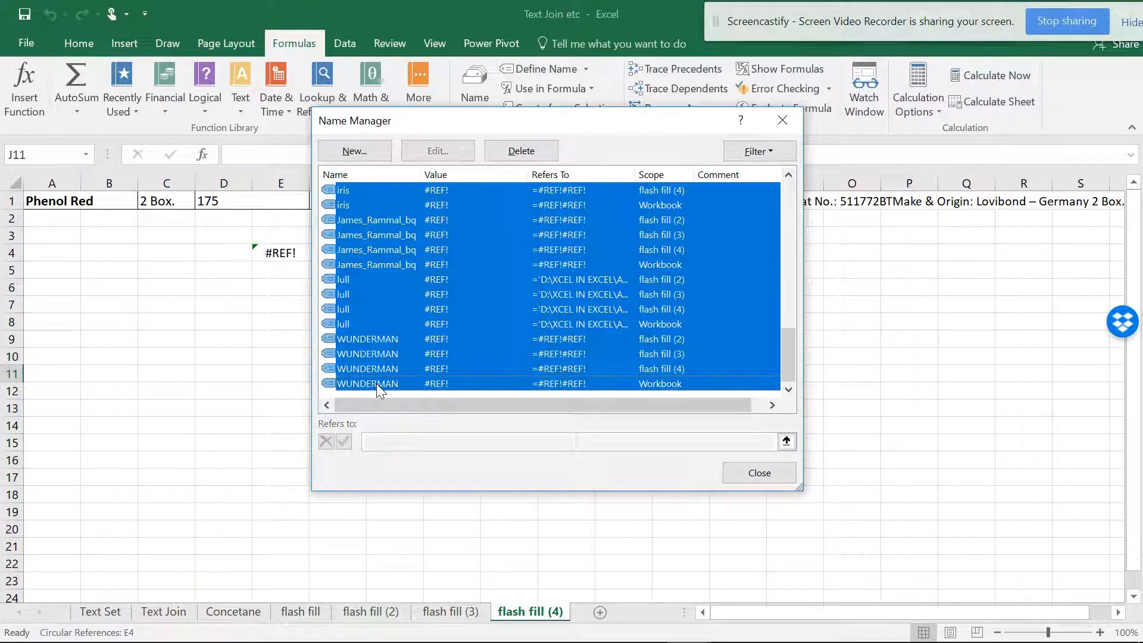
click(522, 151)
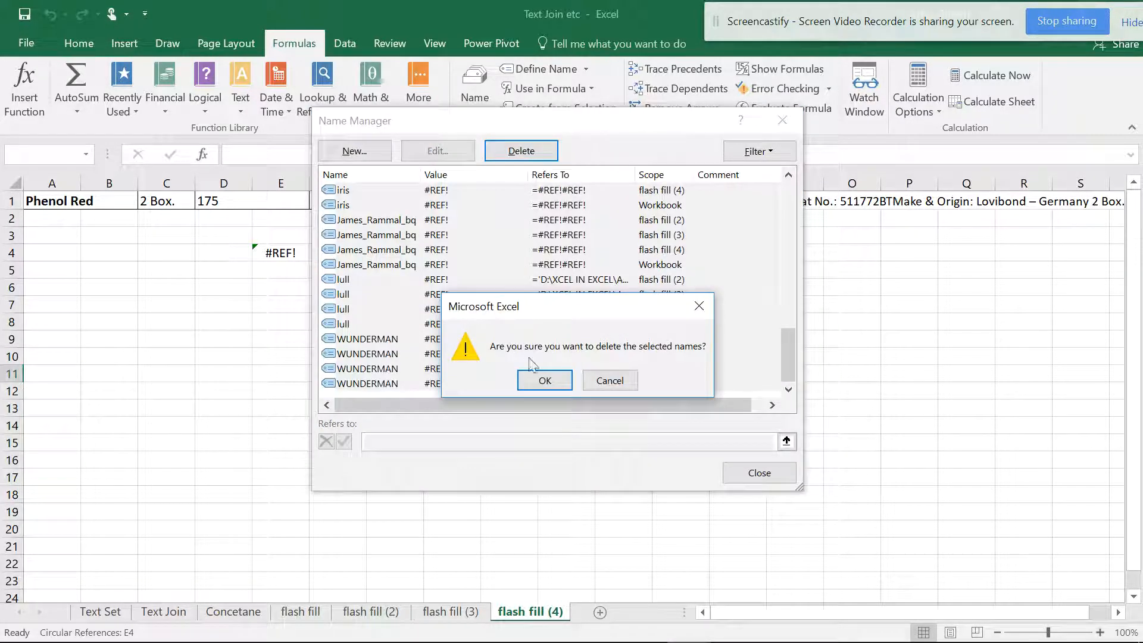
click(539, 378)
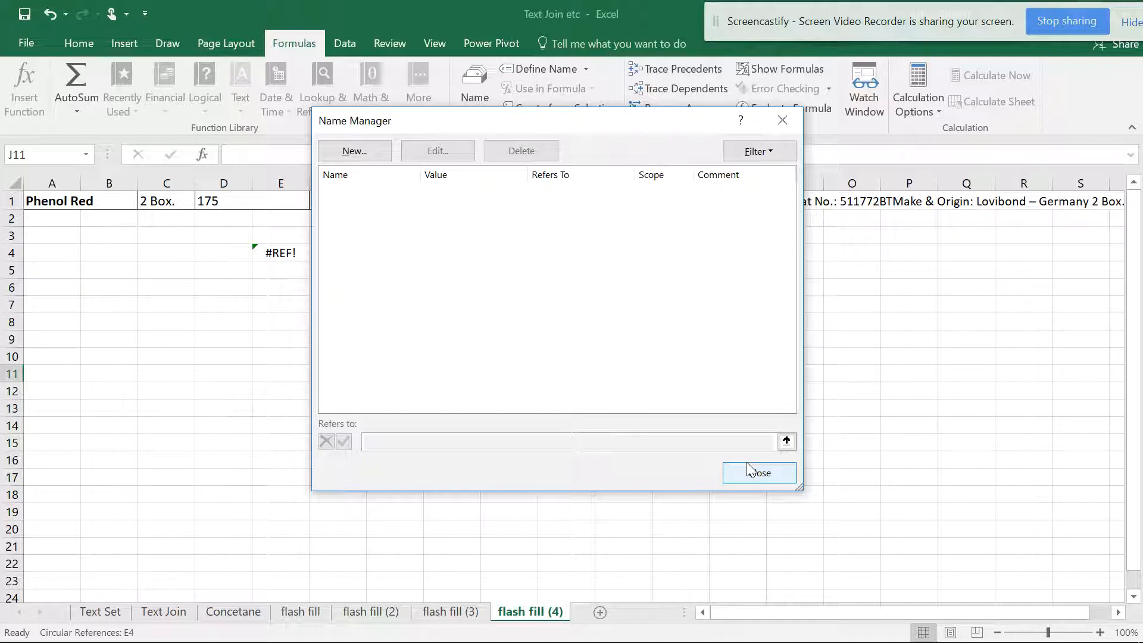
click(746, 462)
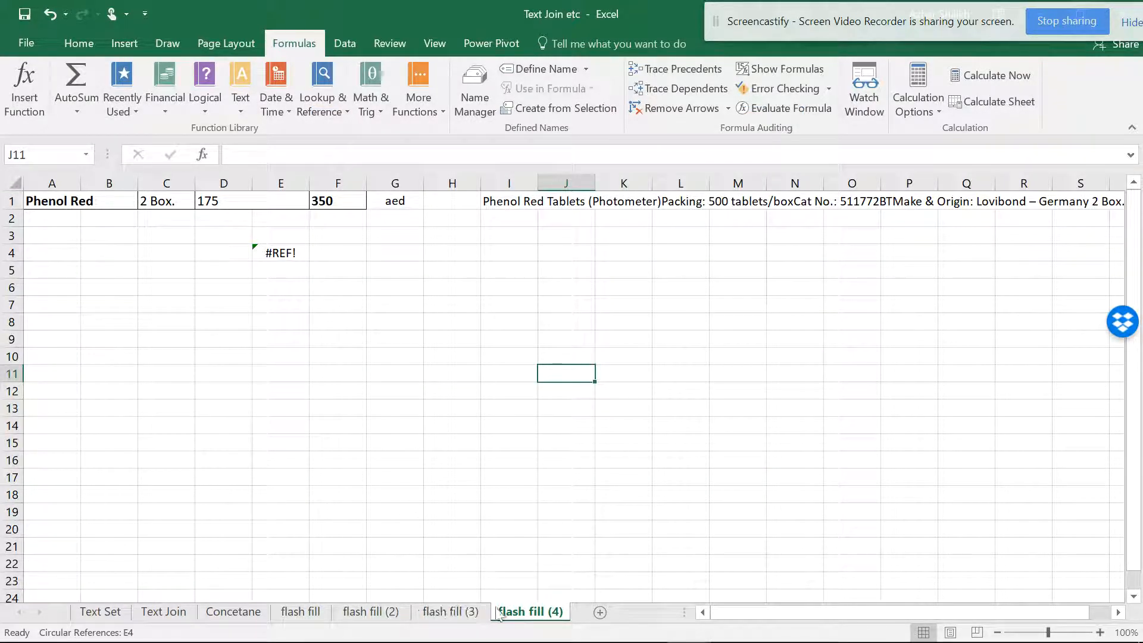
Duplicate the flash fill (4) sheet at the end of the workbook to produce flash fill (5) and flash fill (6)
drag(525, 615, 577, 609)
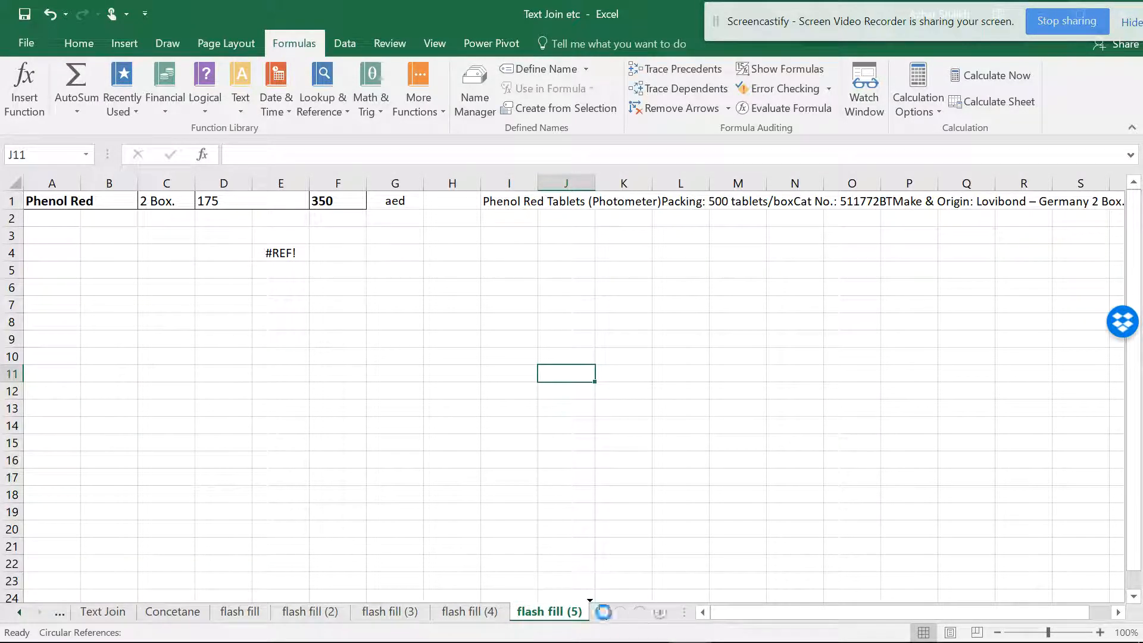
right_click(564, 613)
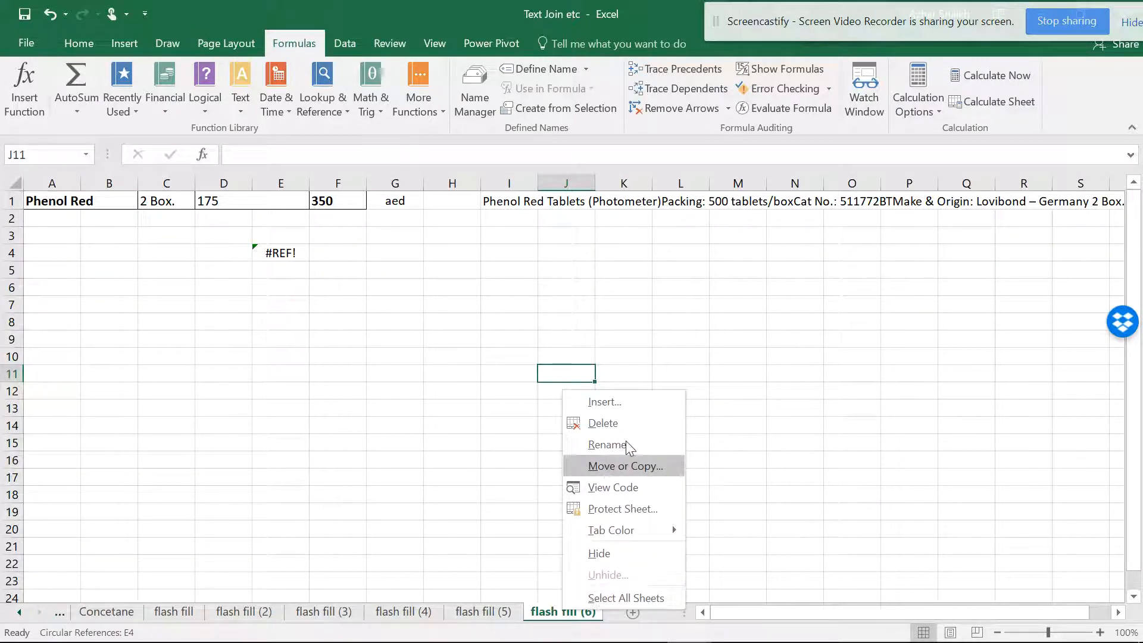
click(501, 614)
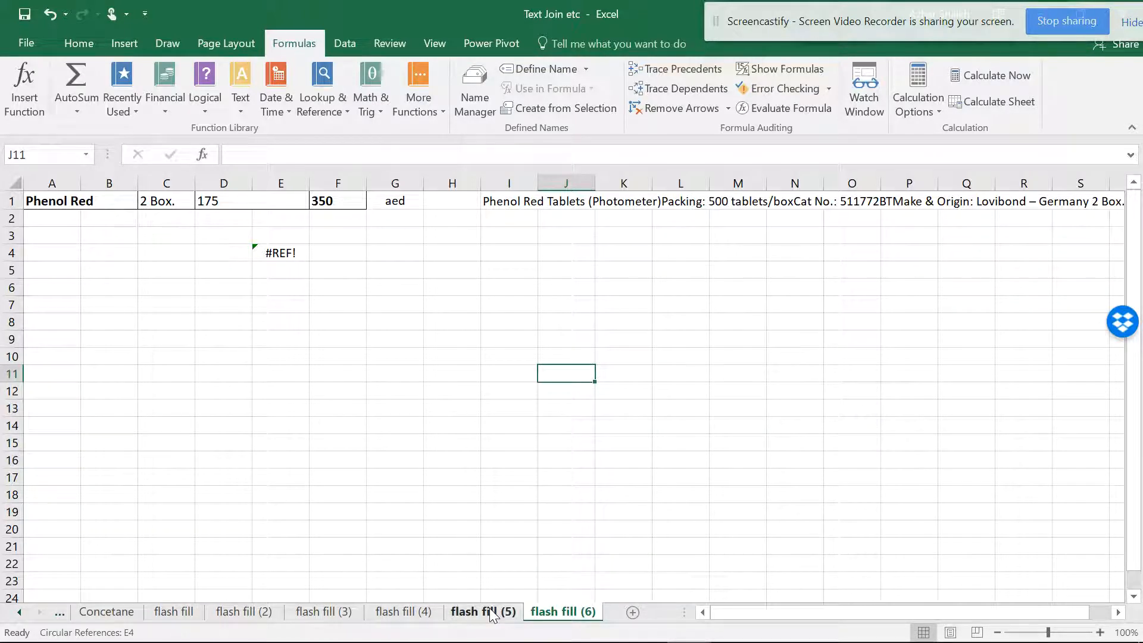
Delete the sheets flash fill (3), flash fill (4), flash fill (5) and flash fill (6) together as a group
ctrl+click(492, 614)
ctrl+click(405, 613)
ctrl+click(345, 613)
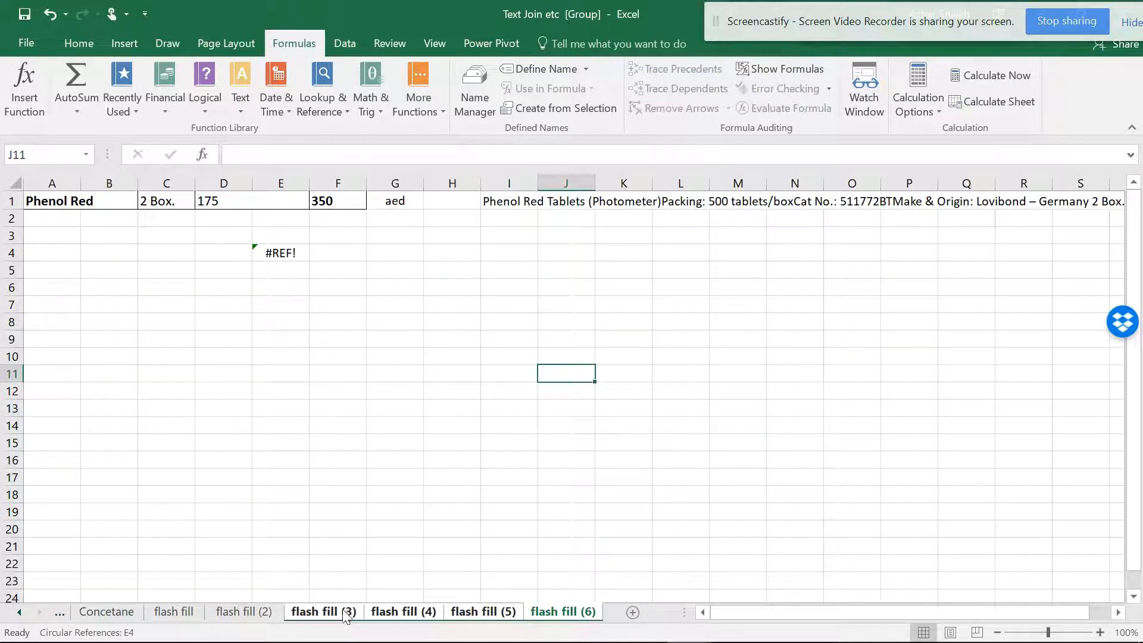
right_click(345, 615)
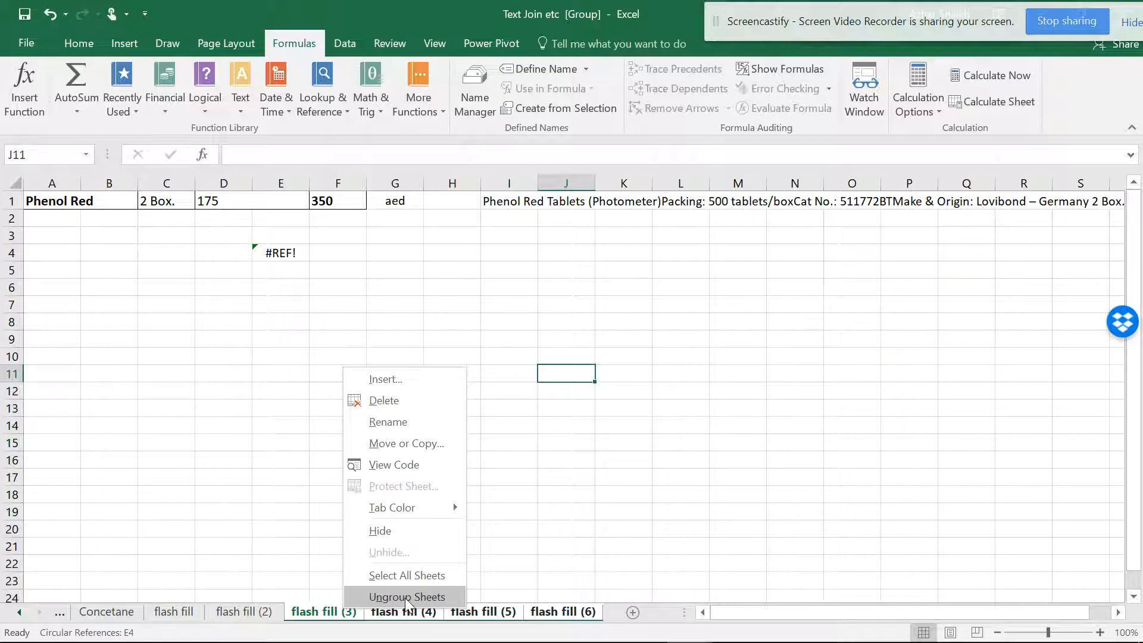
click(390, 409)
click(533, 379)
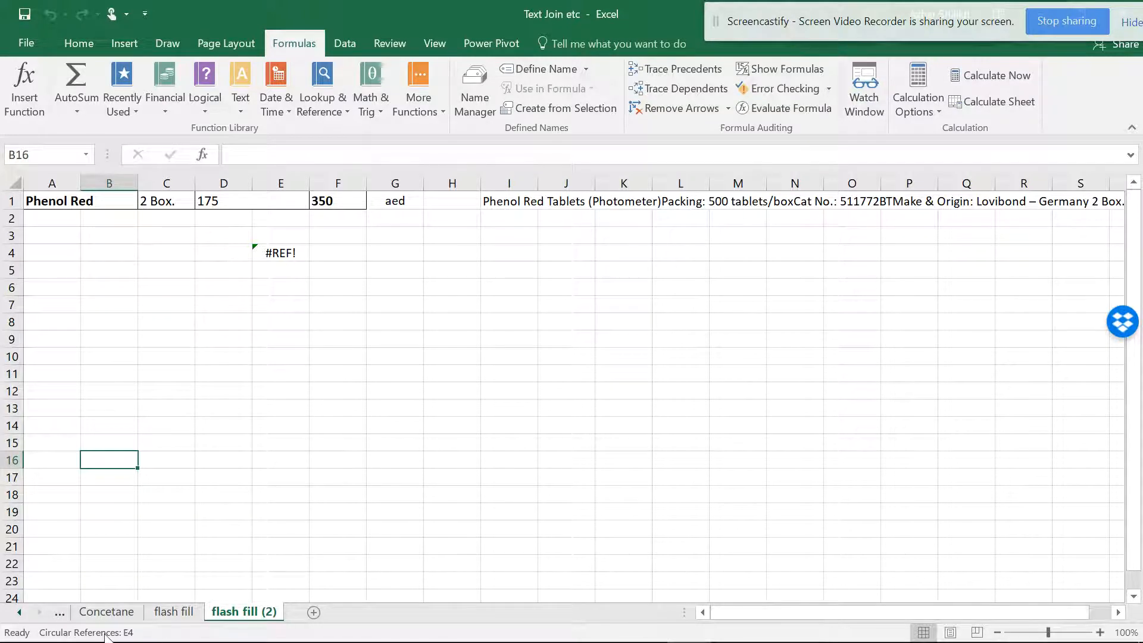
Insert a blank worksheet in front of the flash fill (2) sheet using the Worksheet template
click(20, 614)
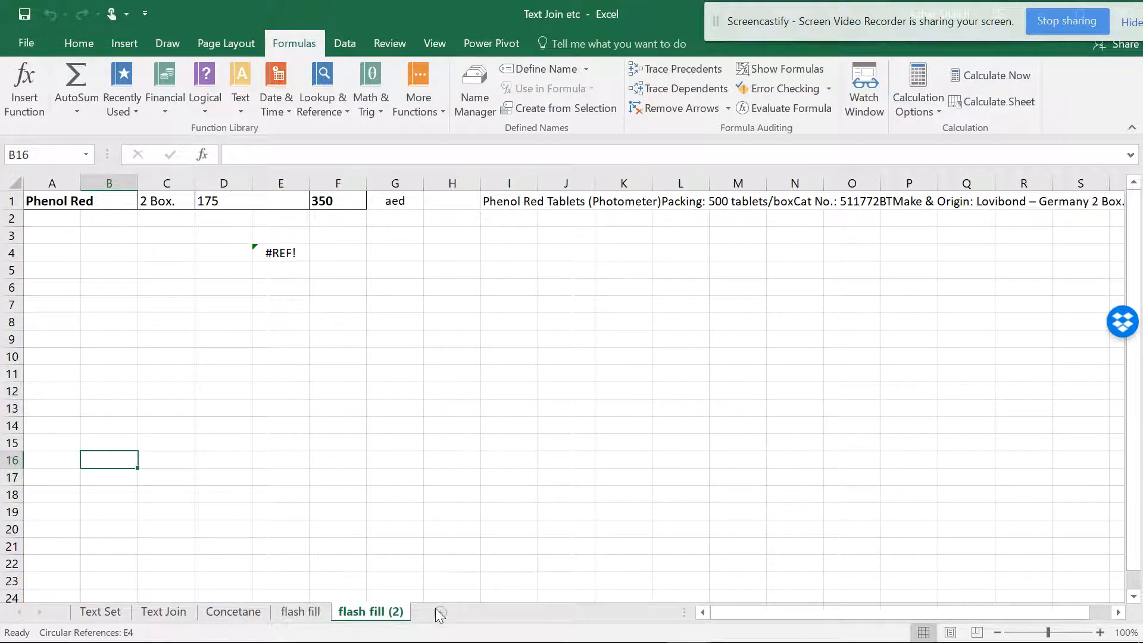
right_click(396, 620)
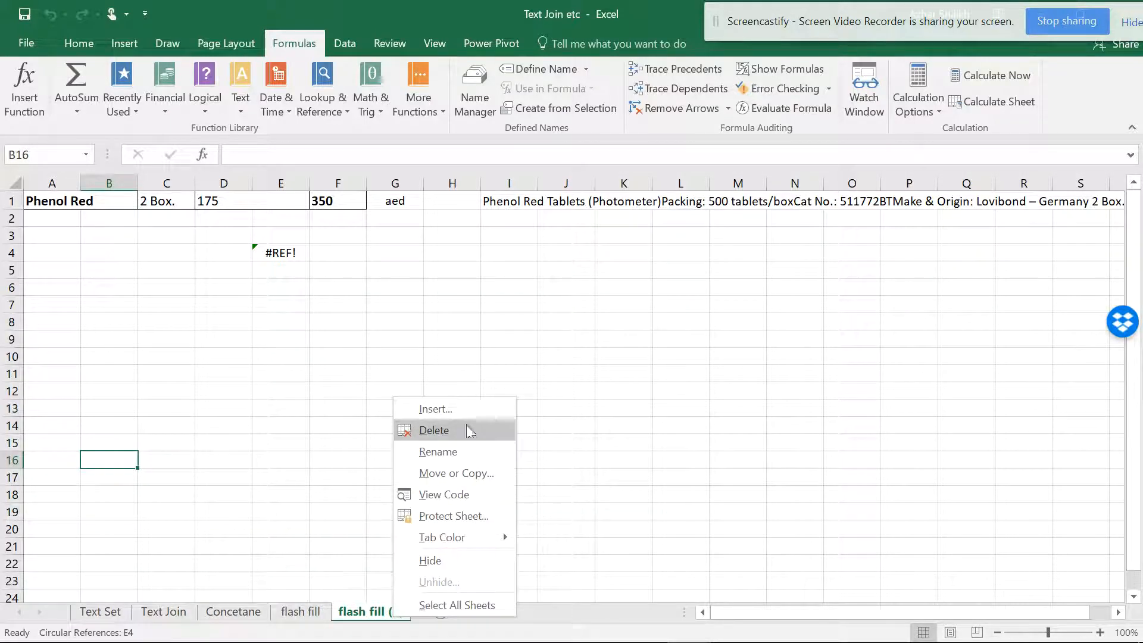
click(467, 409)
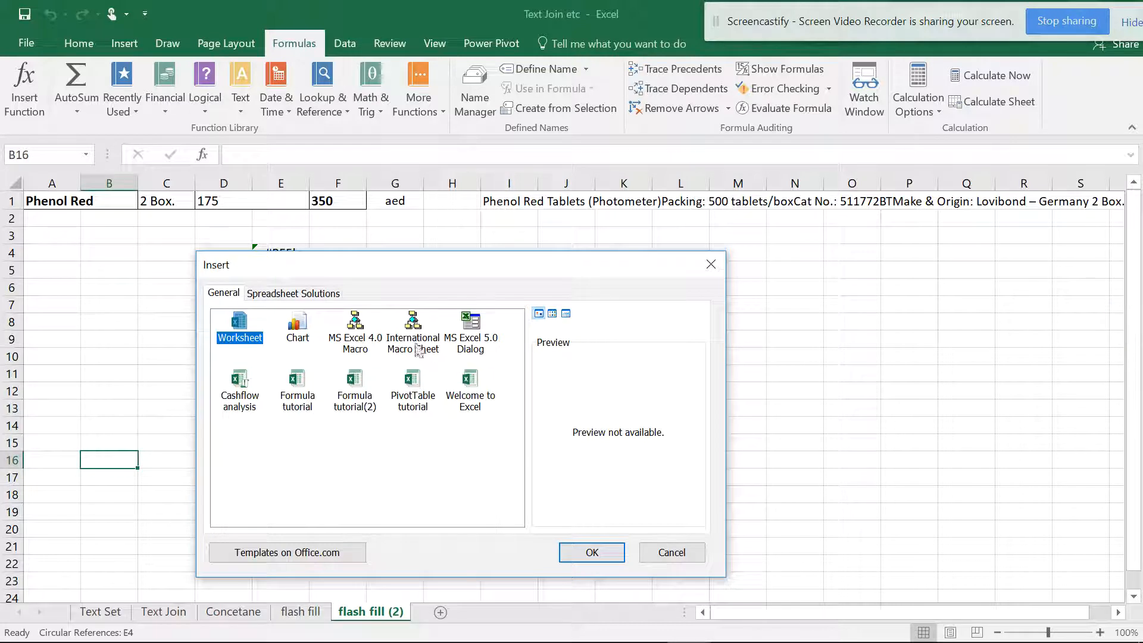
double_click(240, 334)
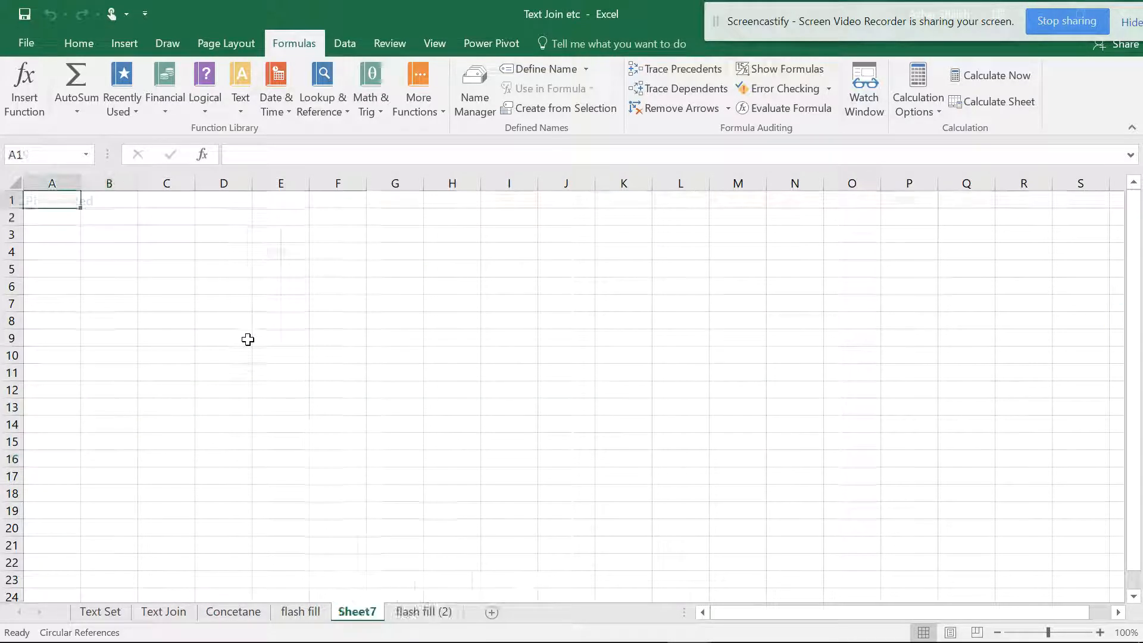
Move flash fill (2) ahead of the inserted blank sheet and add another new sheet directly after it
drag(410, 610, 357, 612)
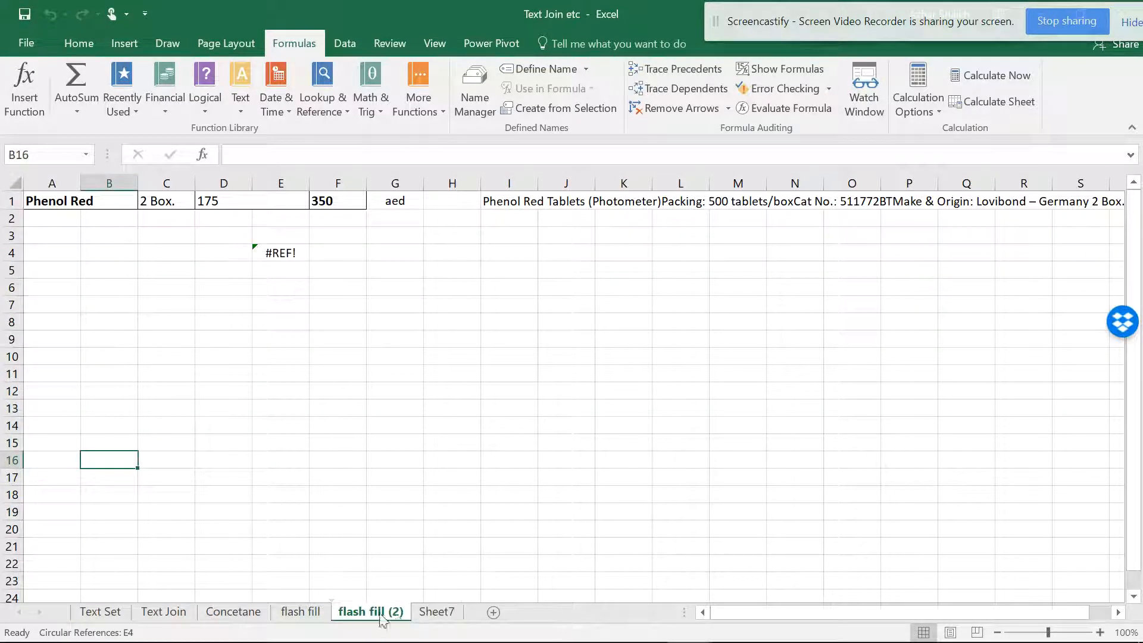
click(495, 613)
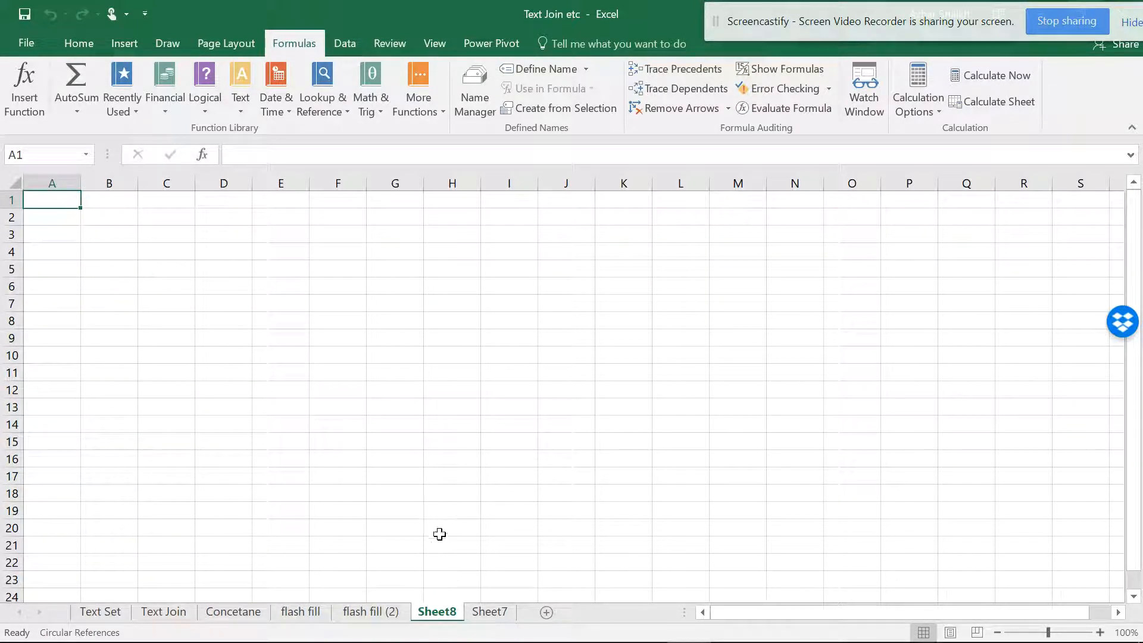
Check the topic notes in the Word document and switch to the Book5 workbook in Excel
click(600, 624)
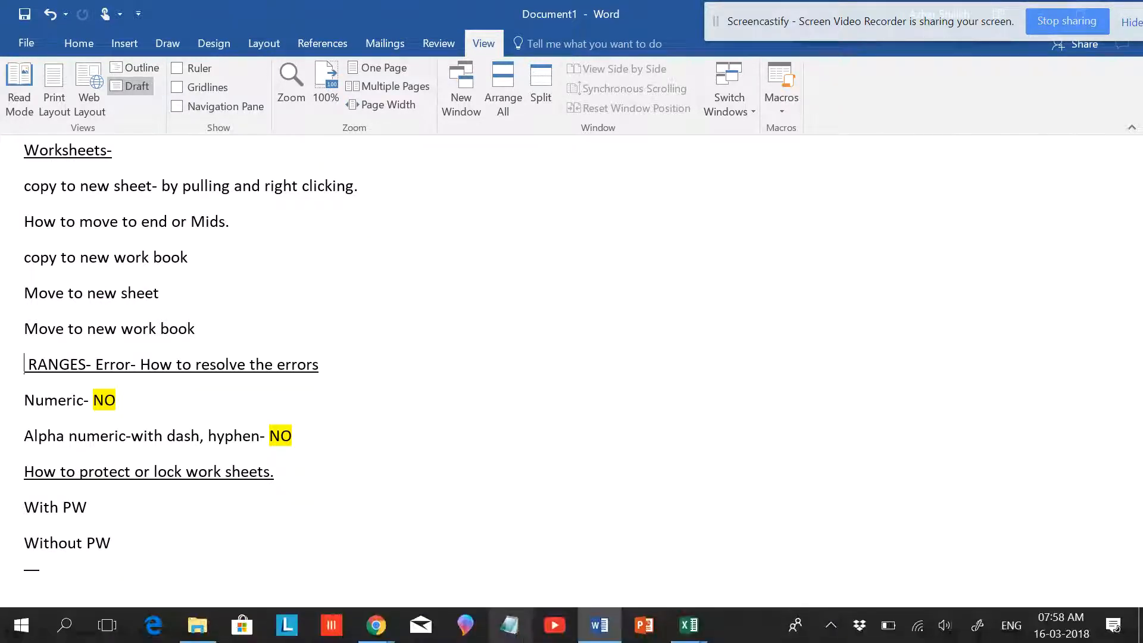
mouse_move(691, 615)
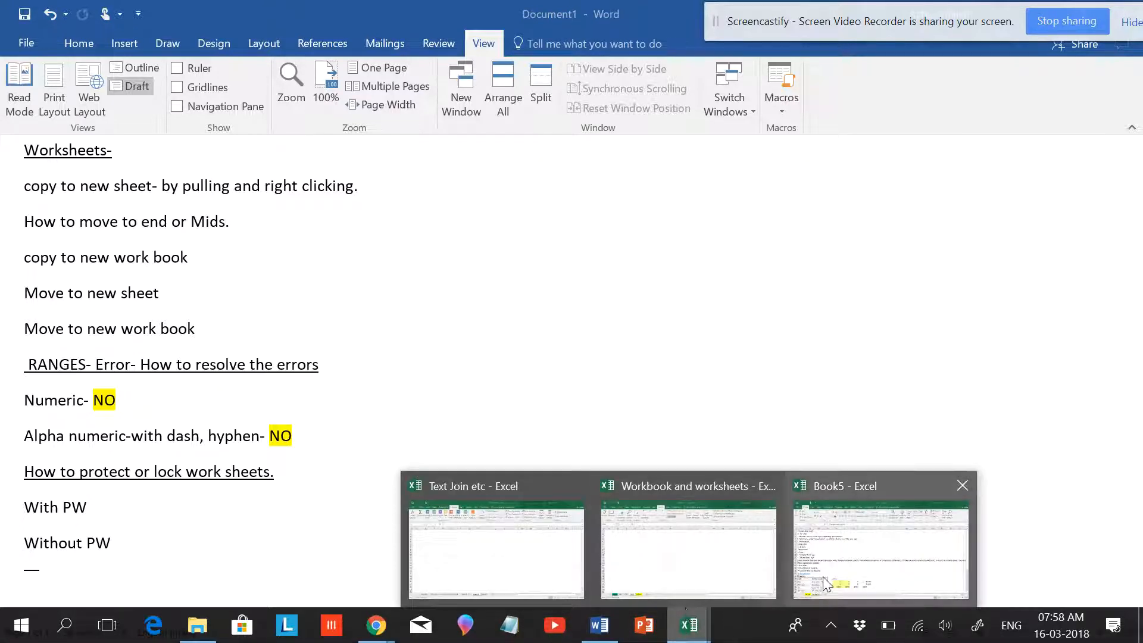
click(881, 539)
Set the tab color of the techy (2) sheet to red
right_click(126, 620)
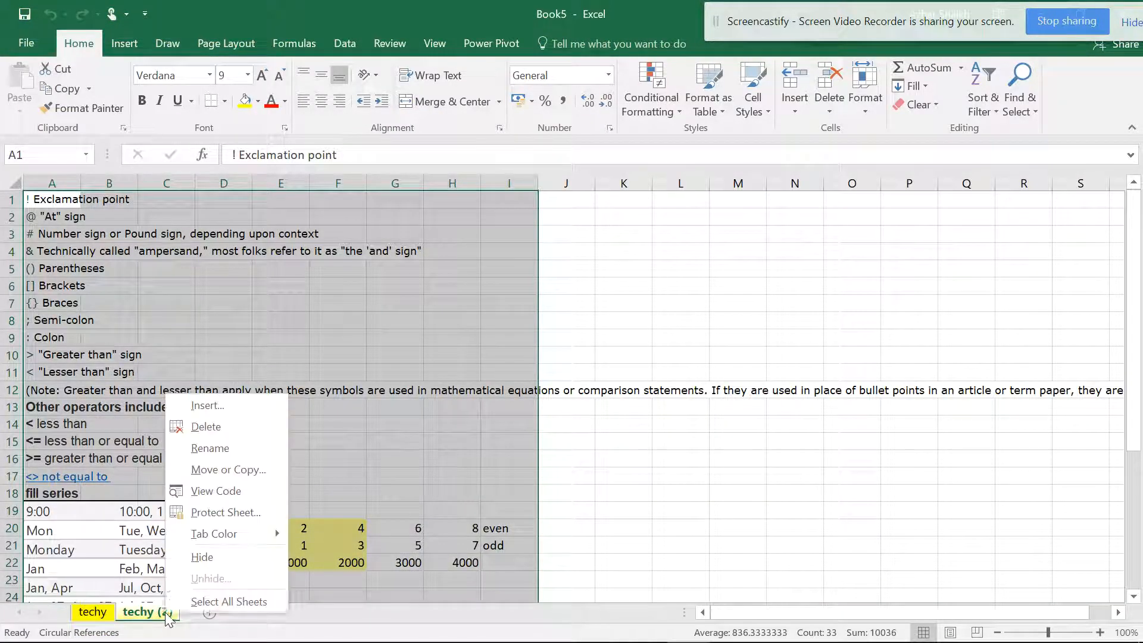
mouse_move(238, 533)
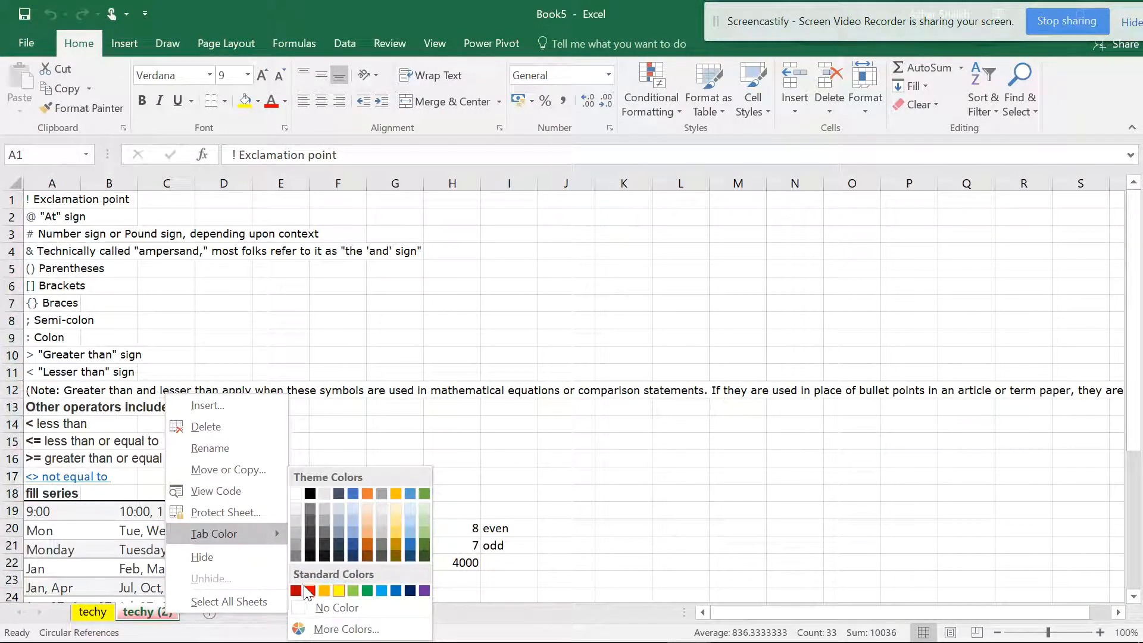
click(296, 591)
Set the tab color of the techy sheet to the standard green
click(98, 613)
right_click(106, 618)
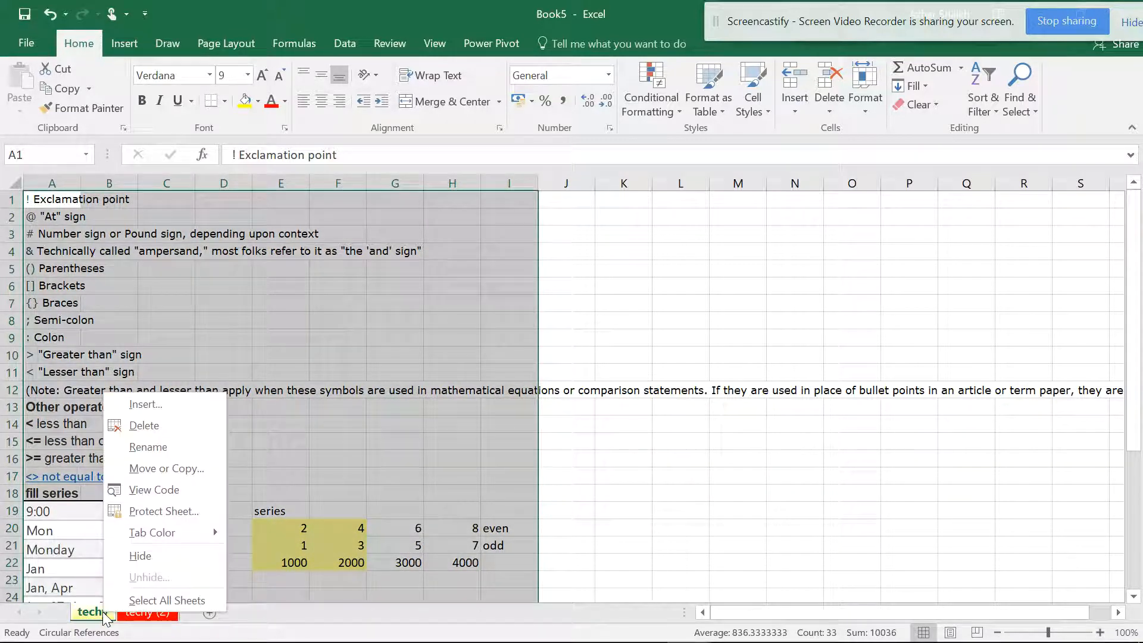
mouse_move(219, 535)
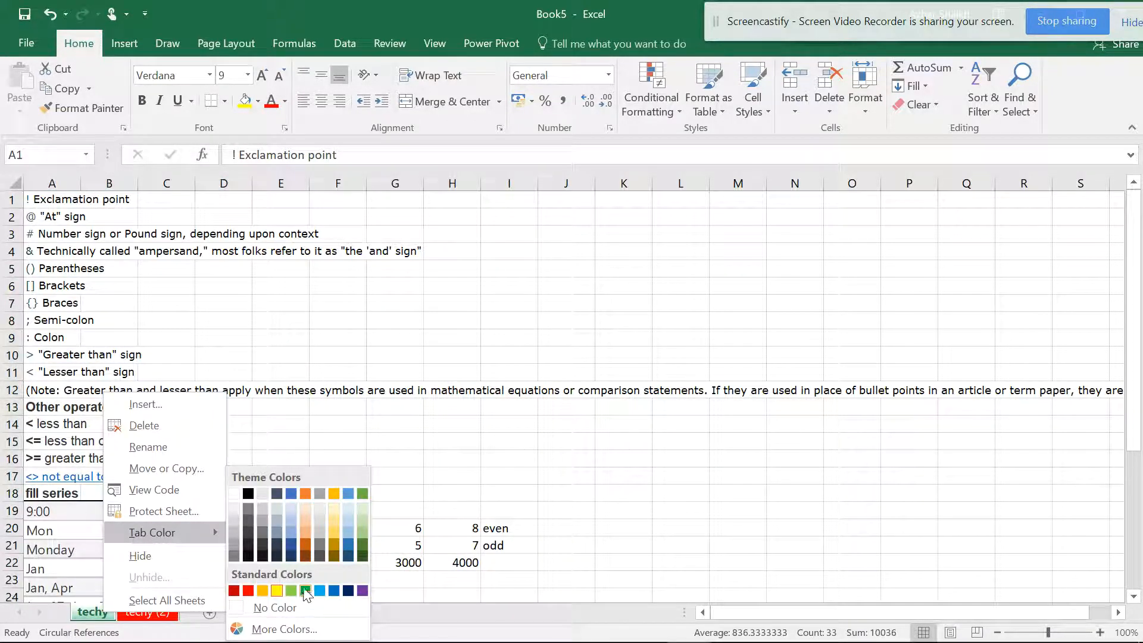
click(305, 590)
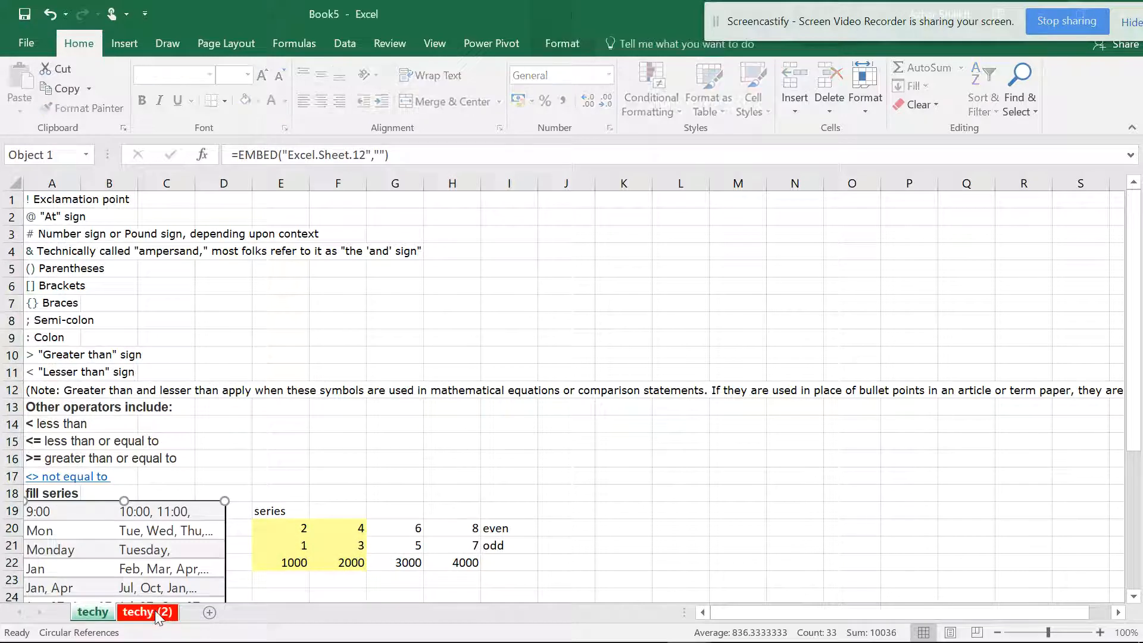
Remove the tab color from the techy (2) sheet by choosing No Color
right_click(156, 616)
mouse_move(277, 538)
click(321, 608)
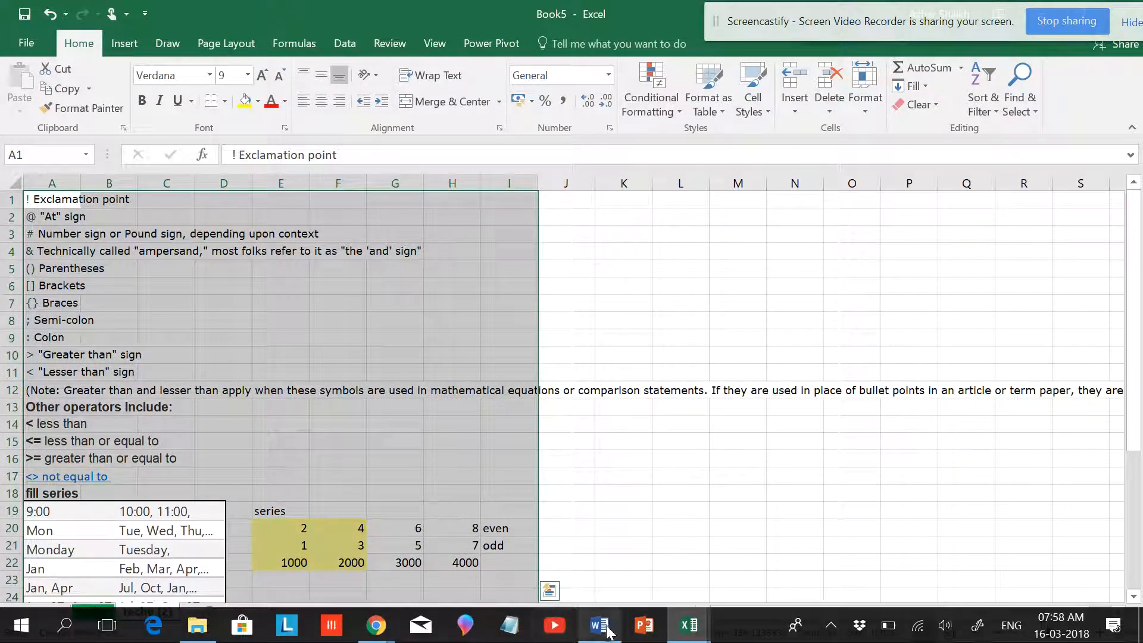
Review the worksheet topics in the Word notes and switch to the Workbook and worksheets file in Excel
click(608, 630)
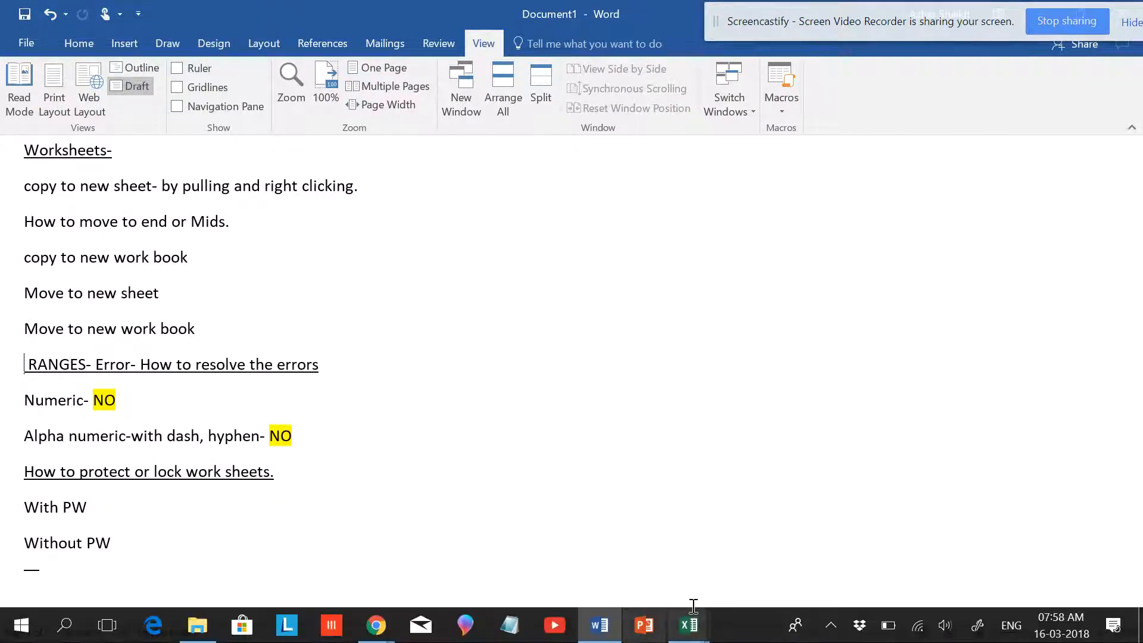
mouse_move(689, 625)
click(861, 582)
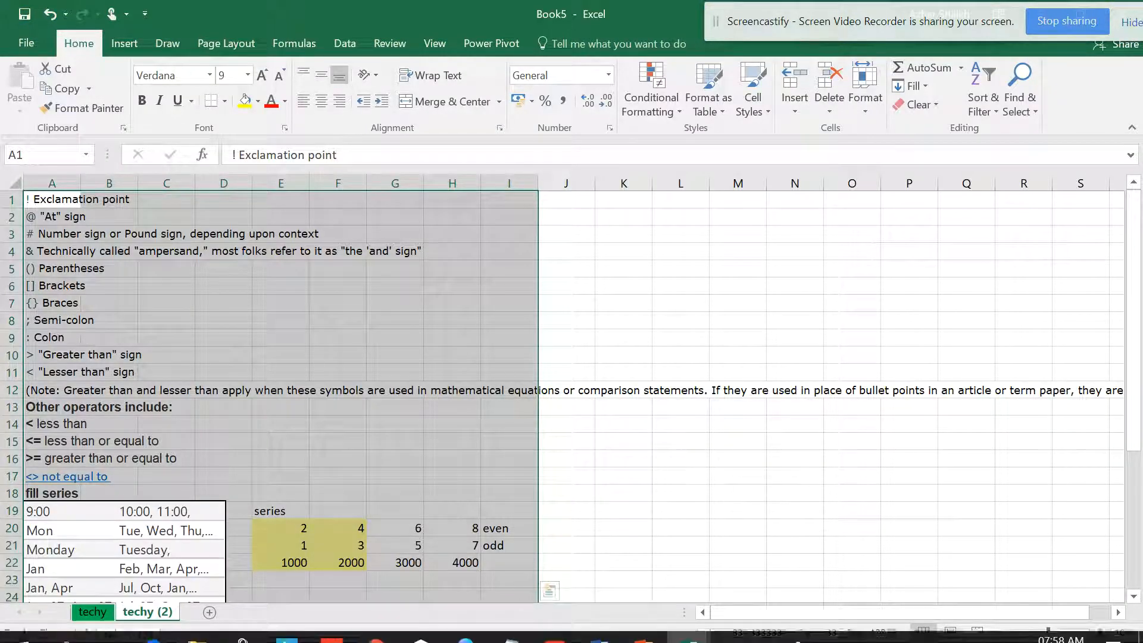
click(664, 584)
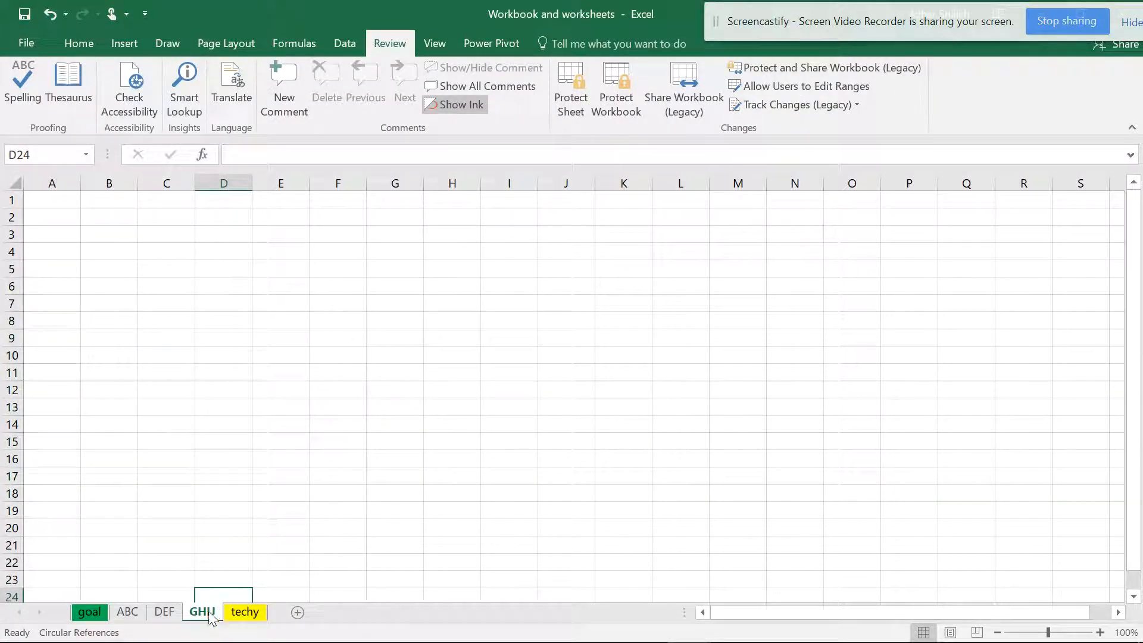
Move the GHIJ sheet before the goal sheet within the same workbook using Move or Copy
right_click(206, 614)
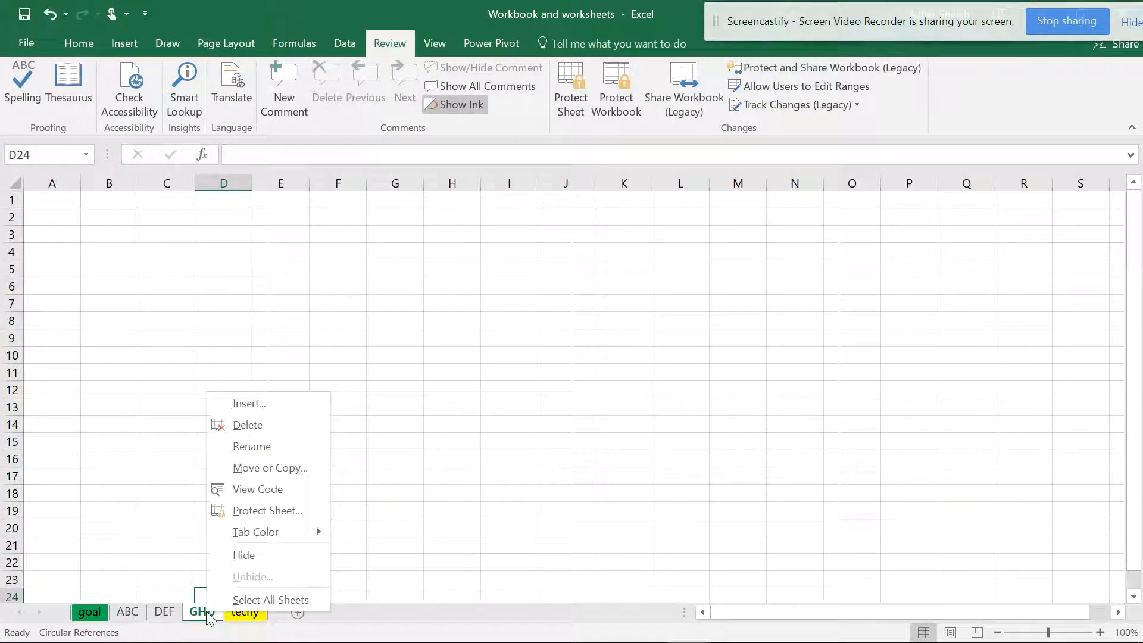
click(267, 469)
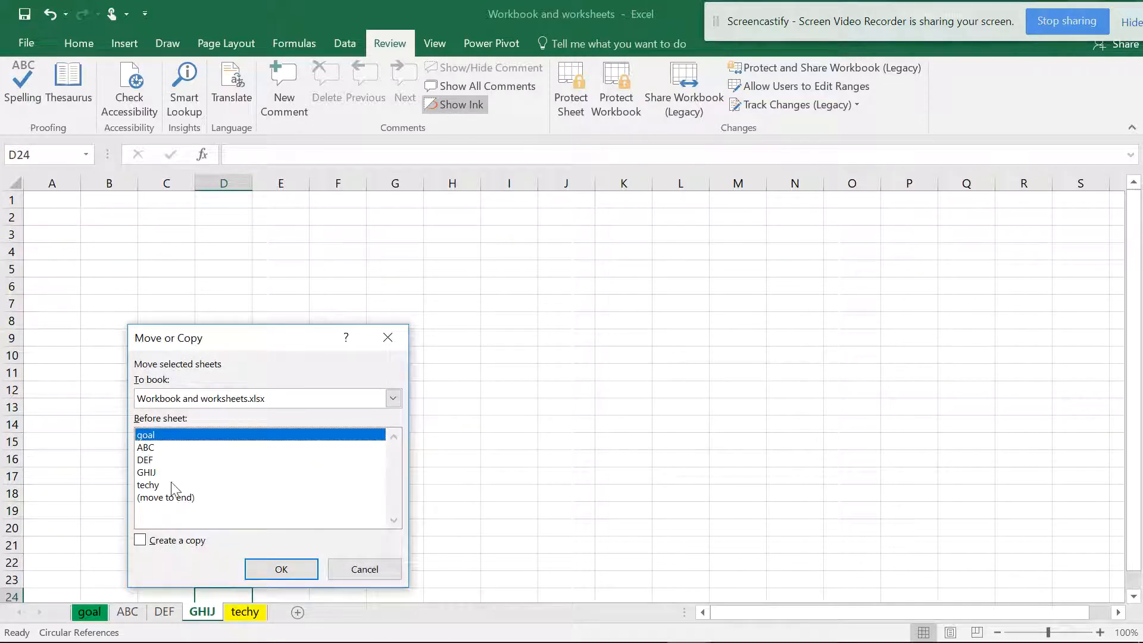
click(155, 474)
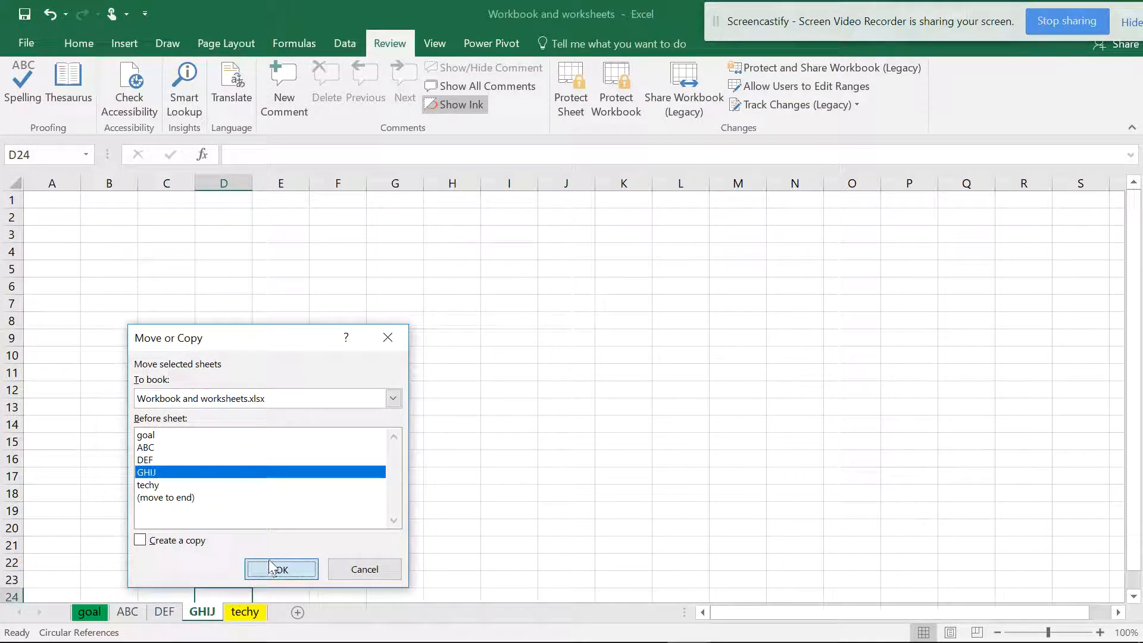
click(163, 437)
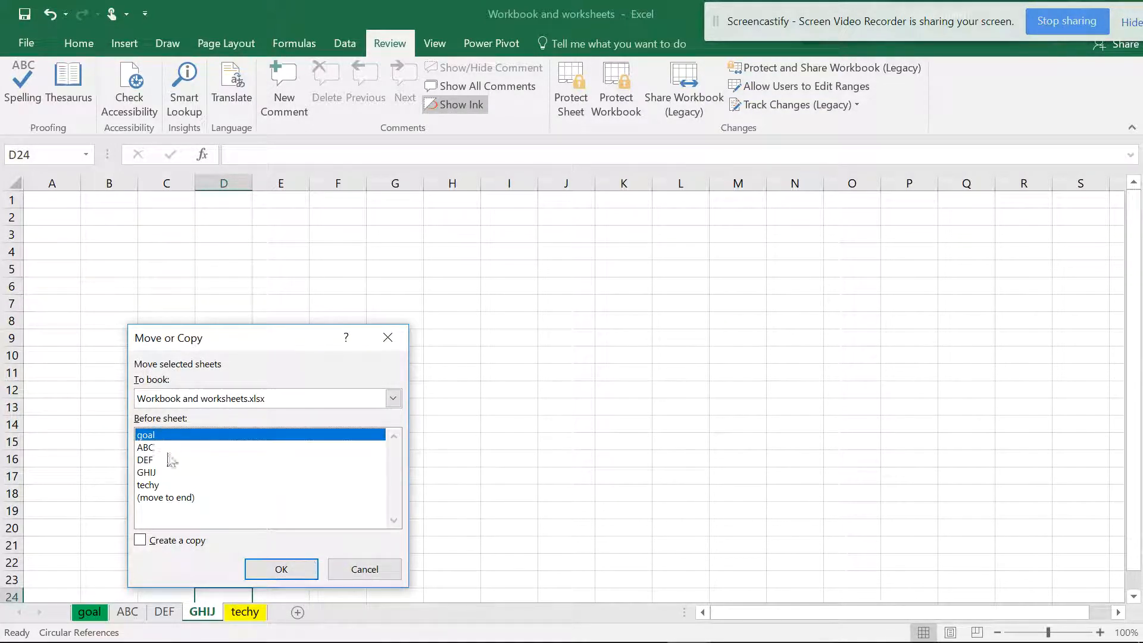
click(277, 569)
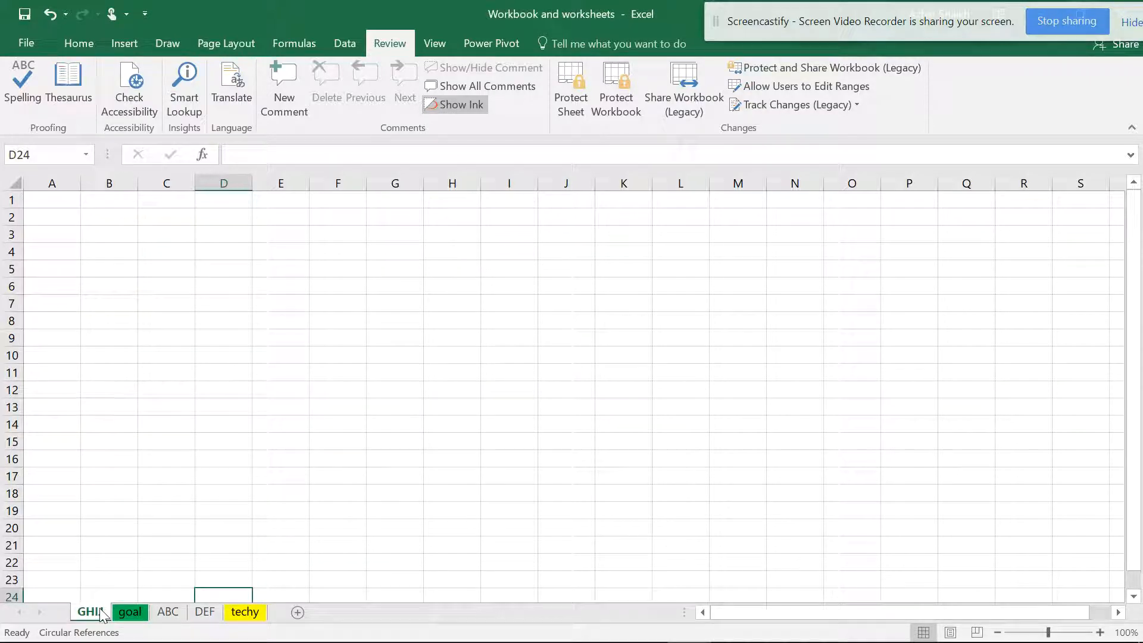
Move the GHIJ sheet to the end of the workbook using Move or Copy
right_click(98, 615)
click(156, 463)
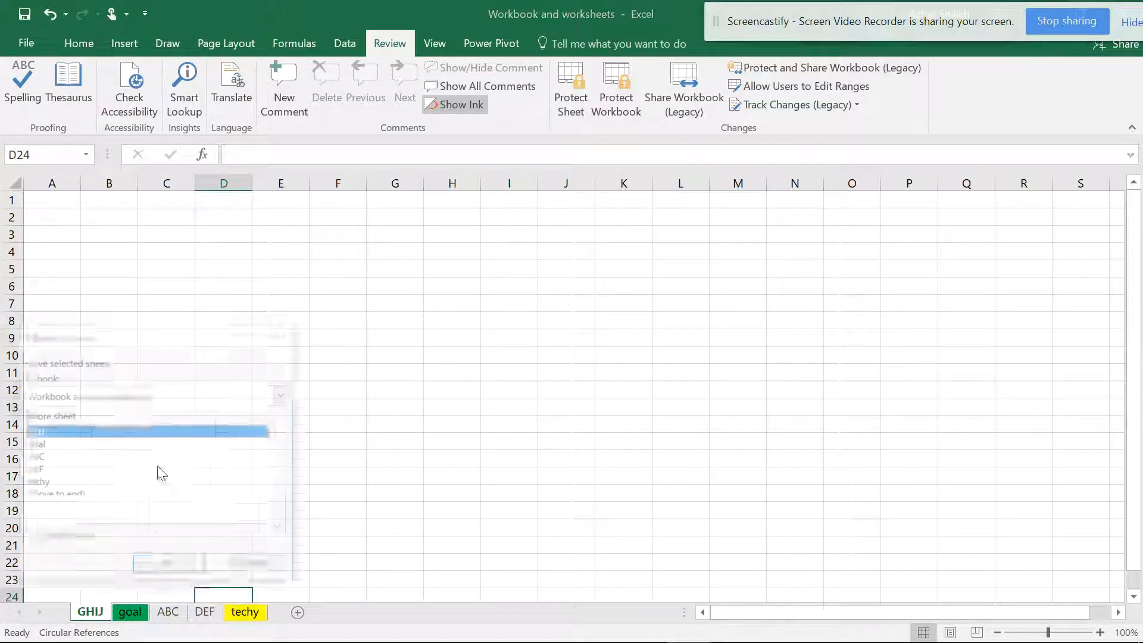
click(63, 497)
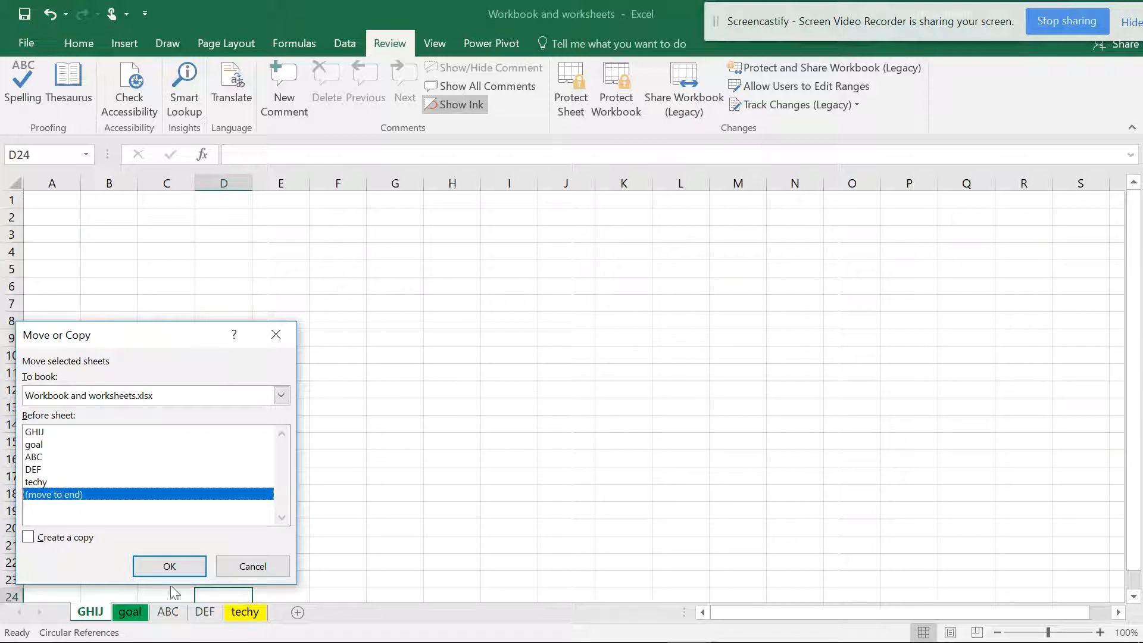
click(160, 564)
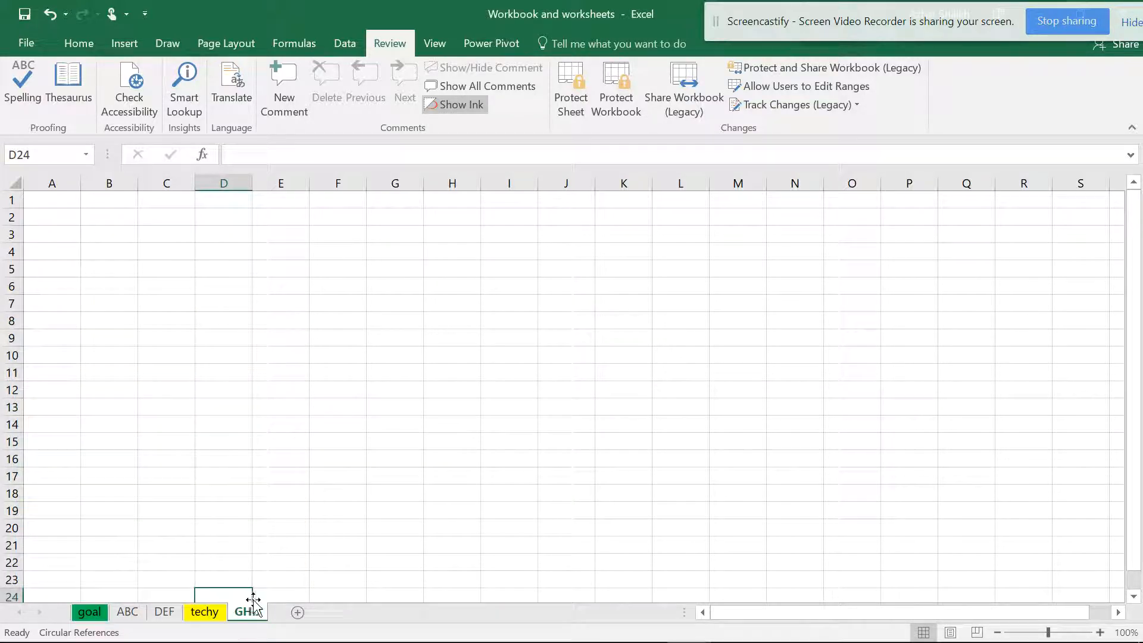
Open the Move or Copy dialog for the GHIJ sheet
right_click(246, 619)
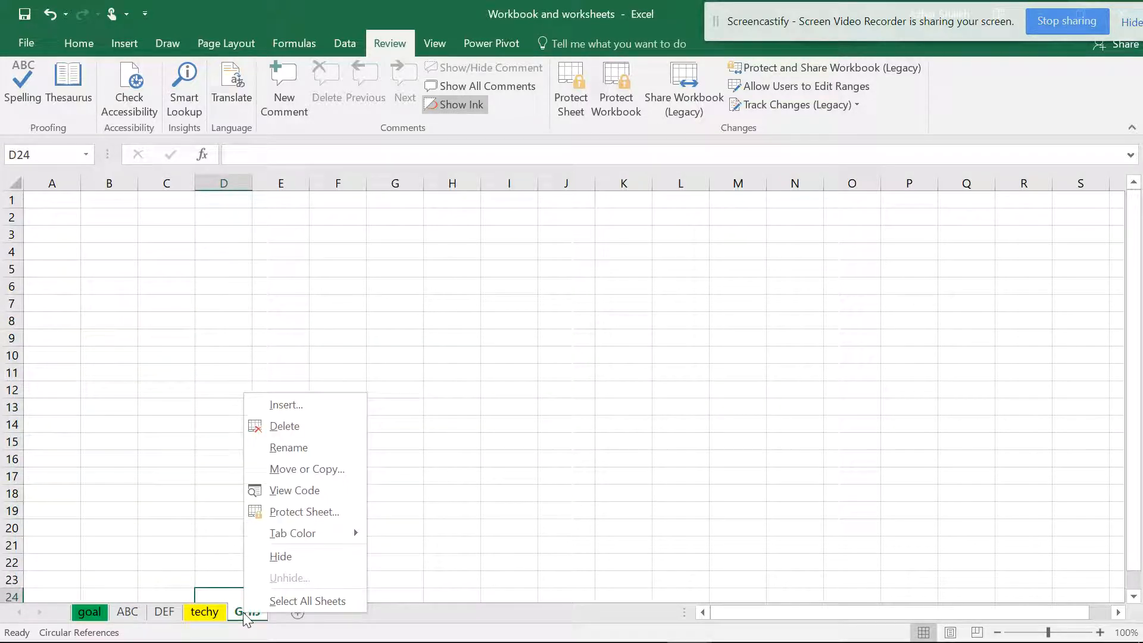
click(280, 396)
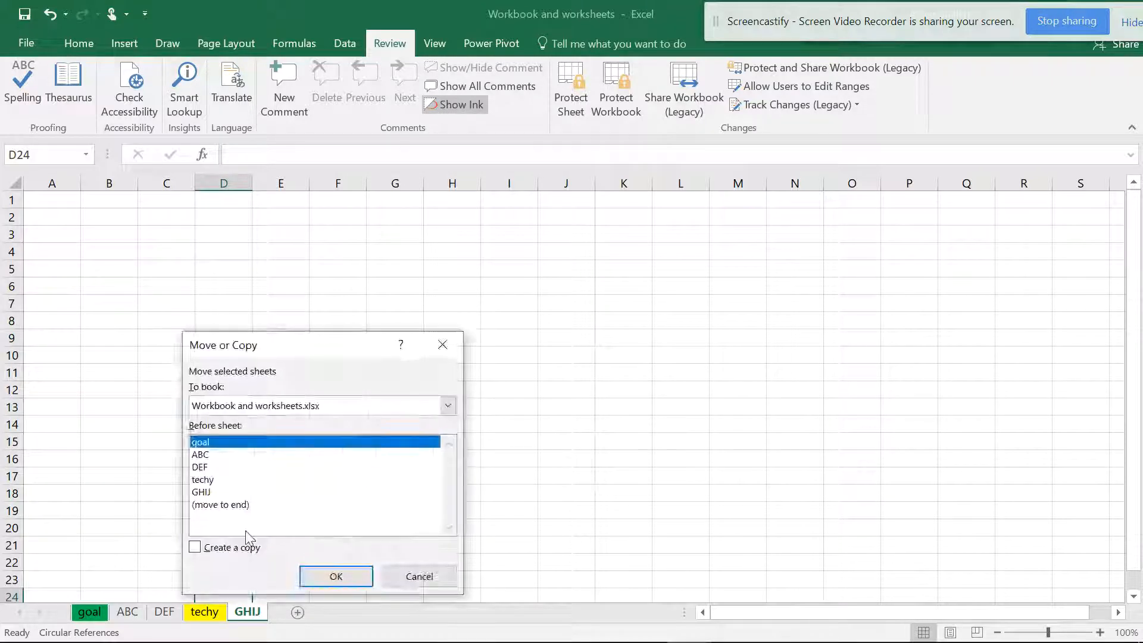